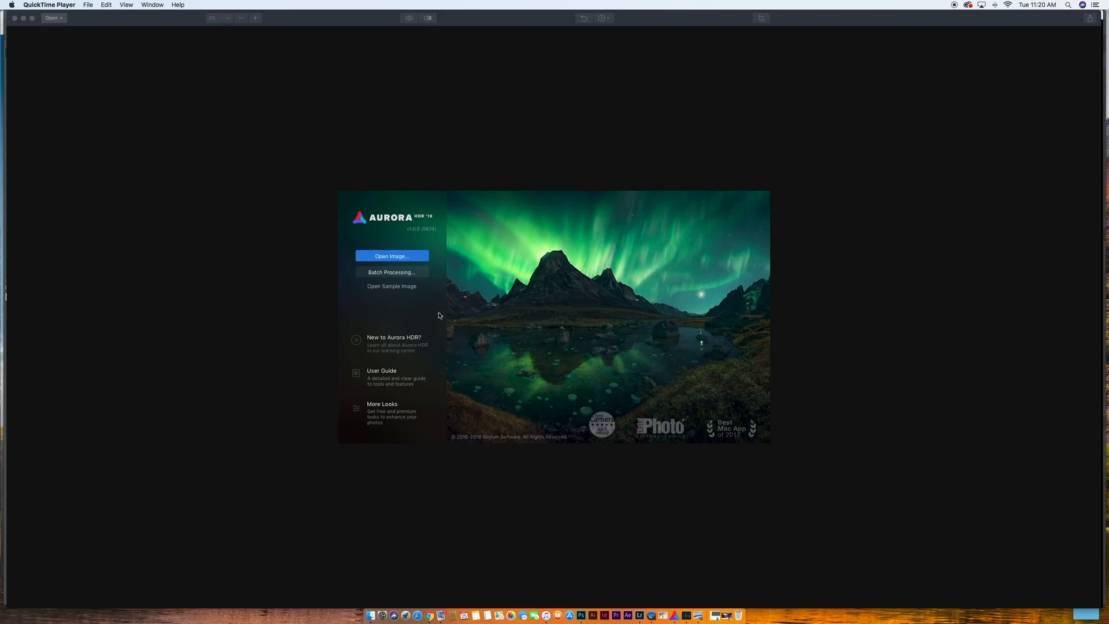
Step: Load the bracketed shots _DSC1139.ARW through _DSC1142.ARW and create an HDR image from them with auto alignment
click(389, 258)
click(389, 257)
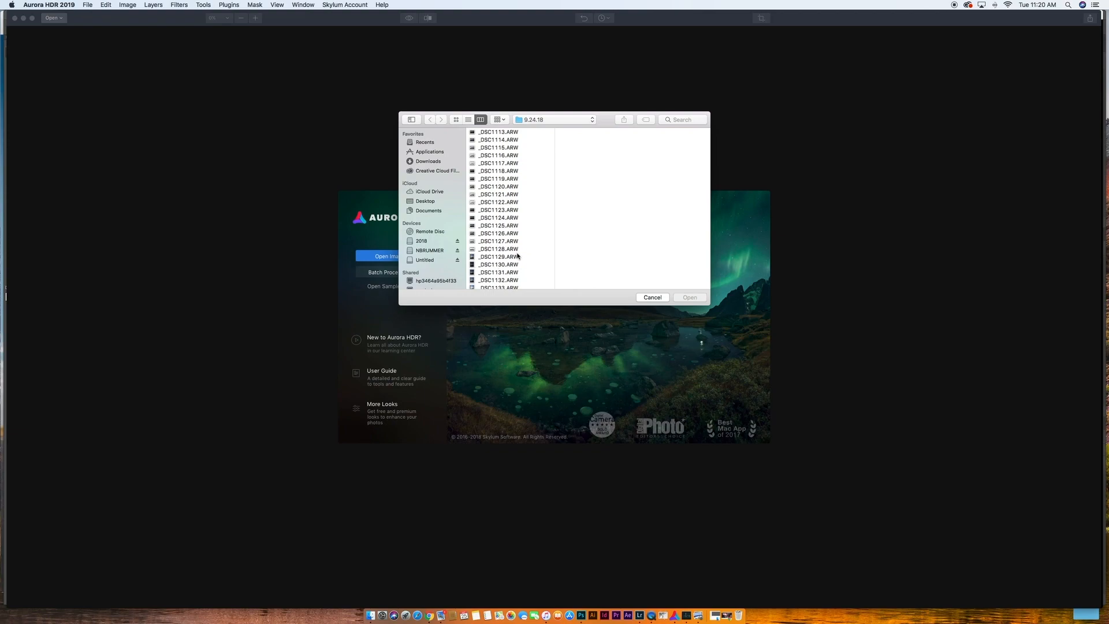
scroll(498, 259, down, 5)
click(491, 246)
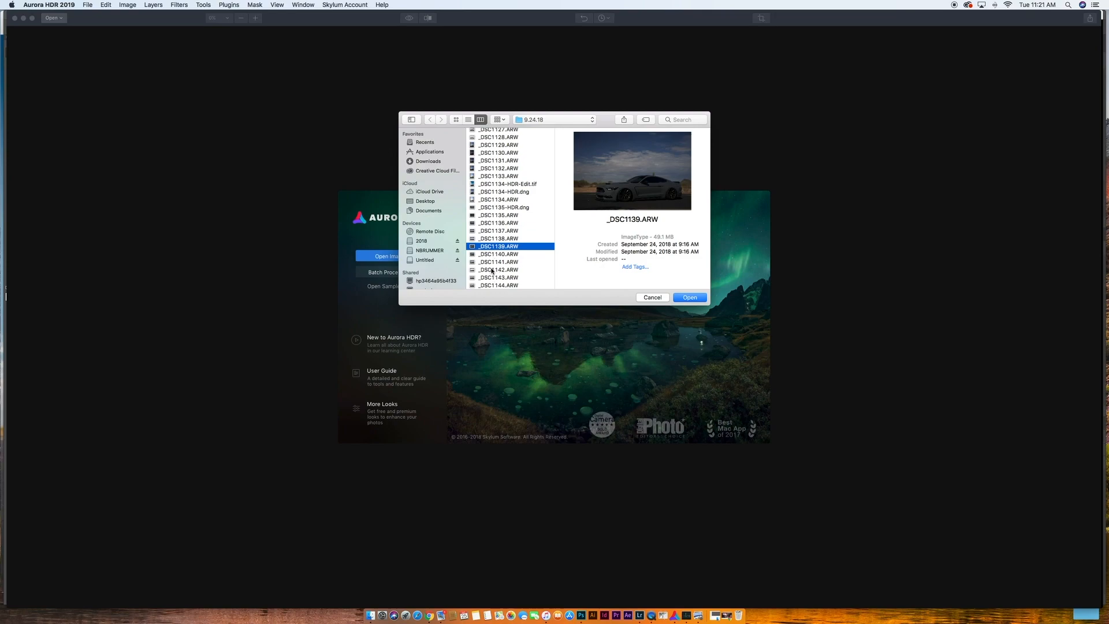
shift+click(492, 269)
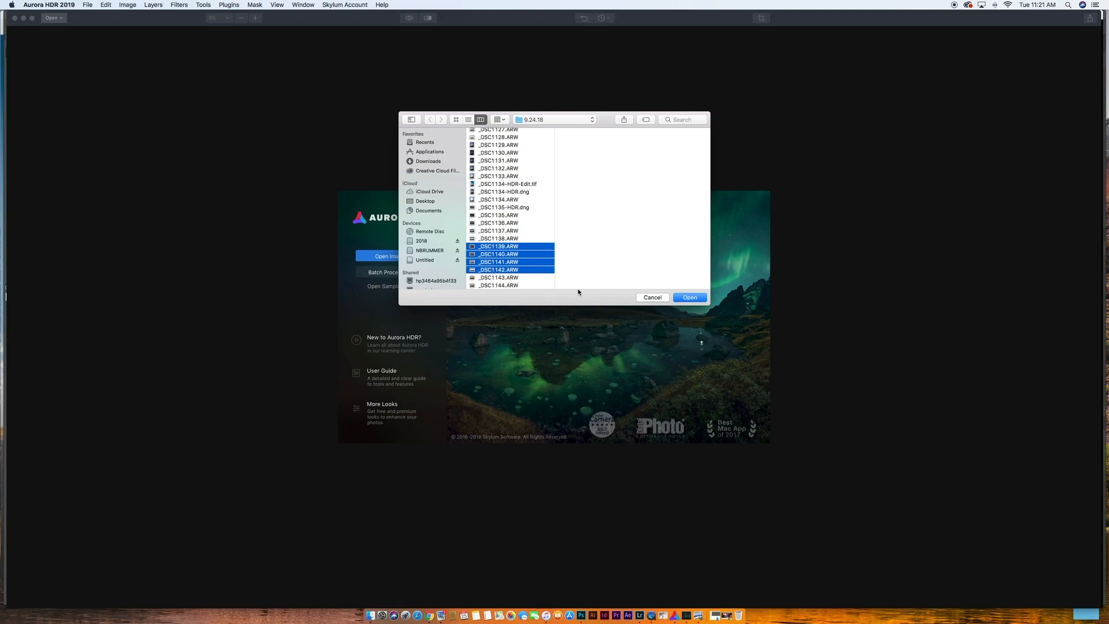
click(693, 298)
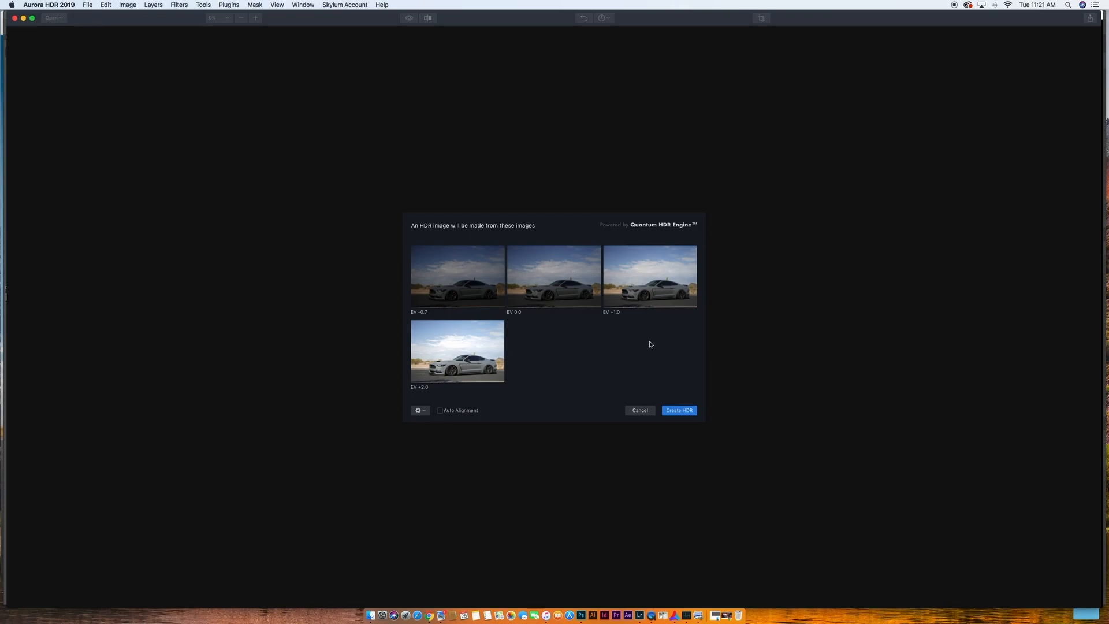
click(440, 411)
click(682, 411)
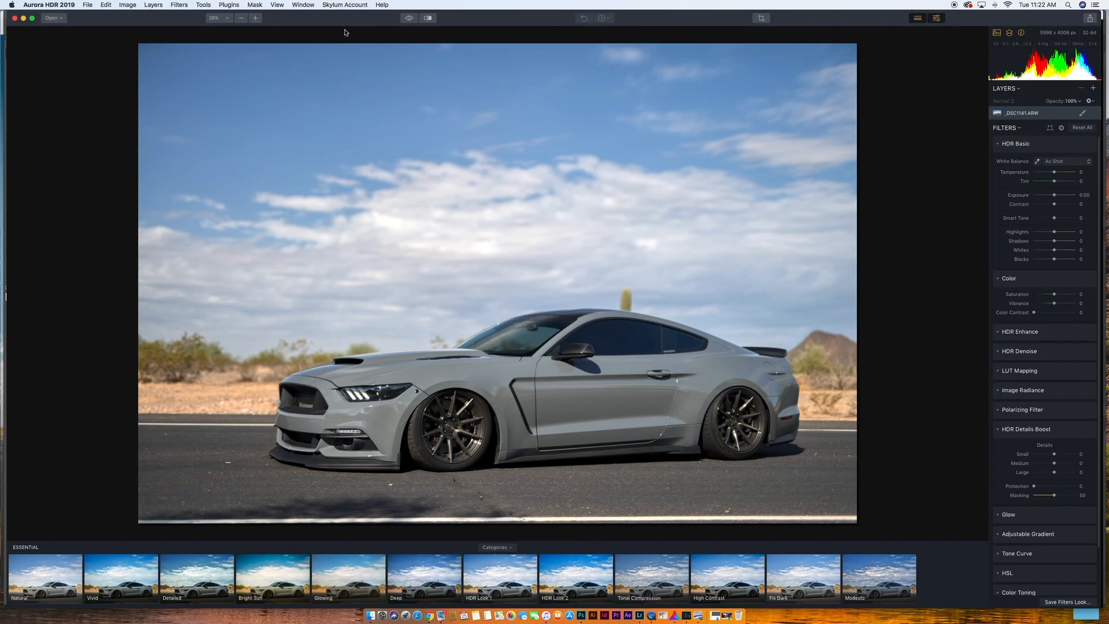
Step: Compare the merged HDR image with the original using the quick preview and the split before/after view
click(409, 19)
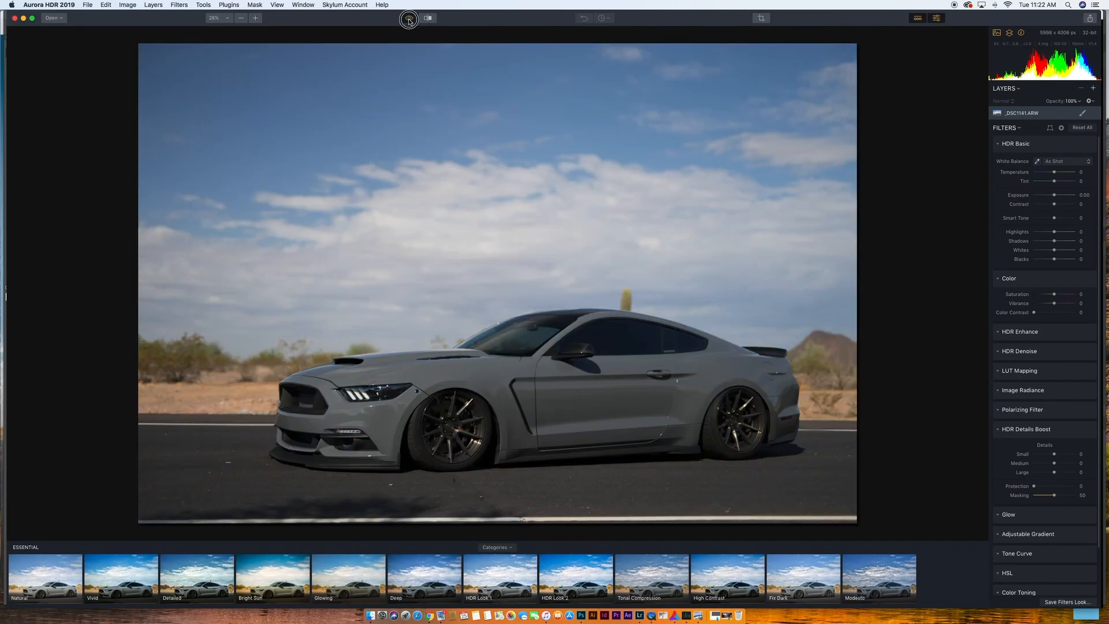
click(408, 19)
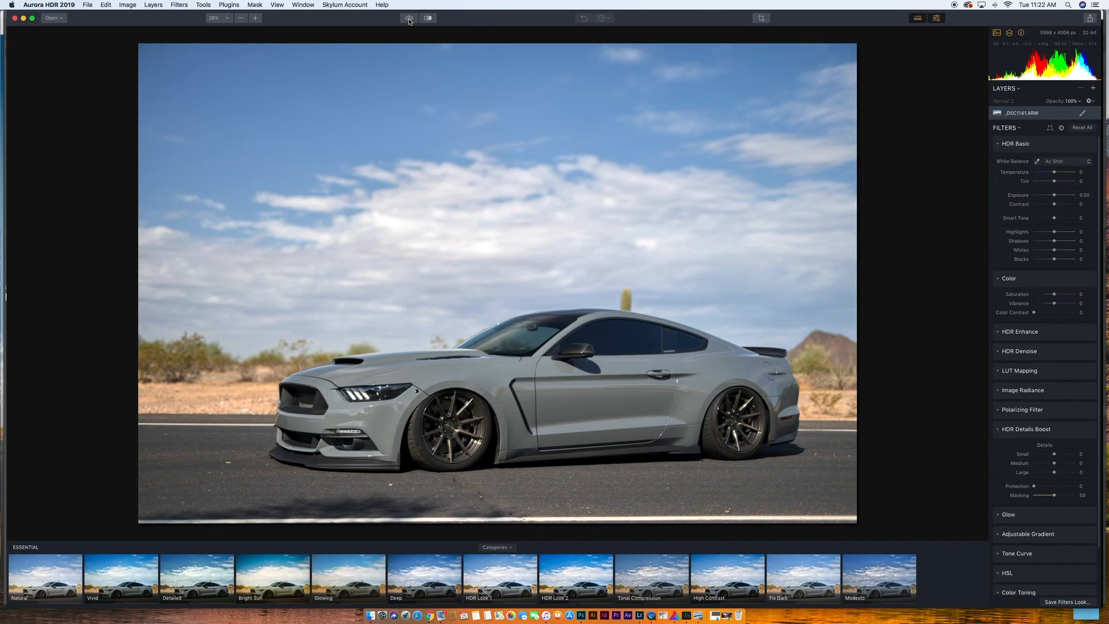
click(409, 19)
click(409, 19)
click(409, 19)
click(408, 19)
click(427, 18)
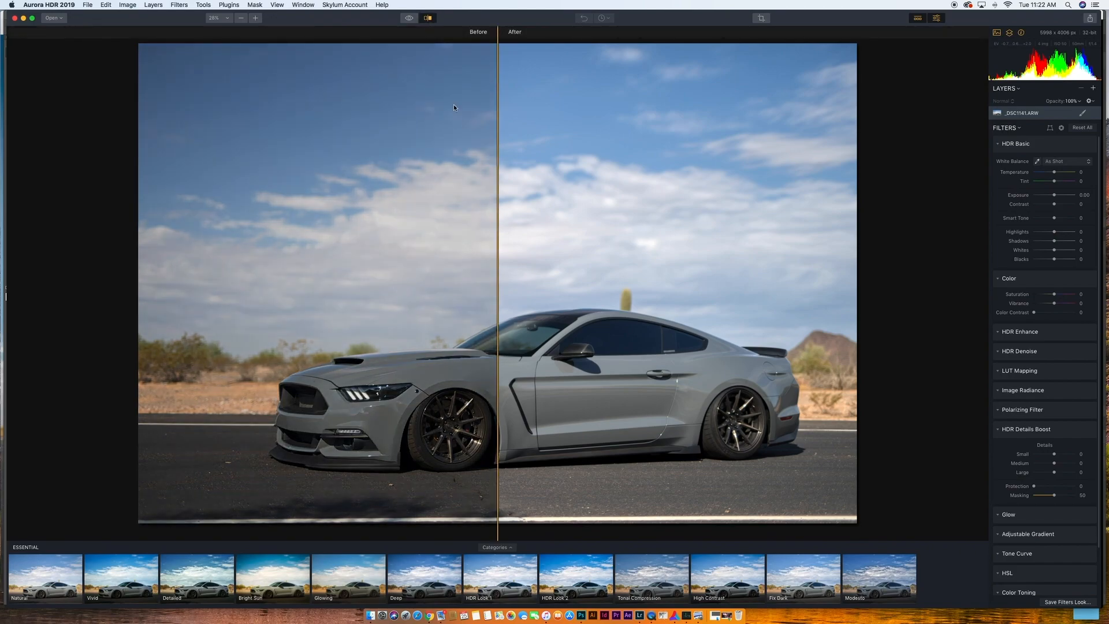
drag(490, 182, 201, 240)
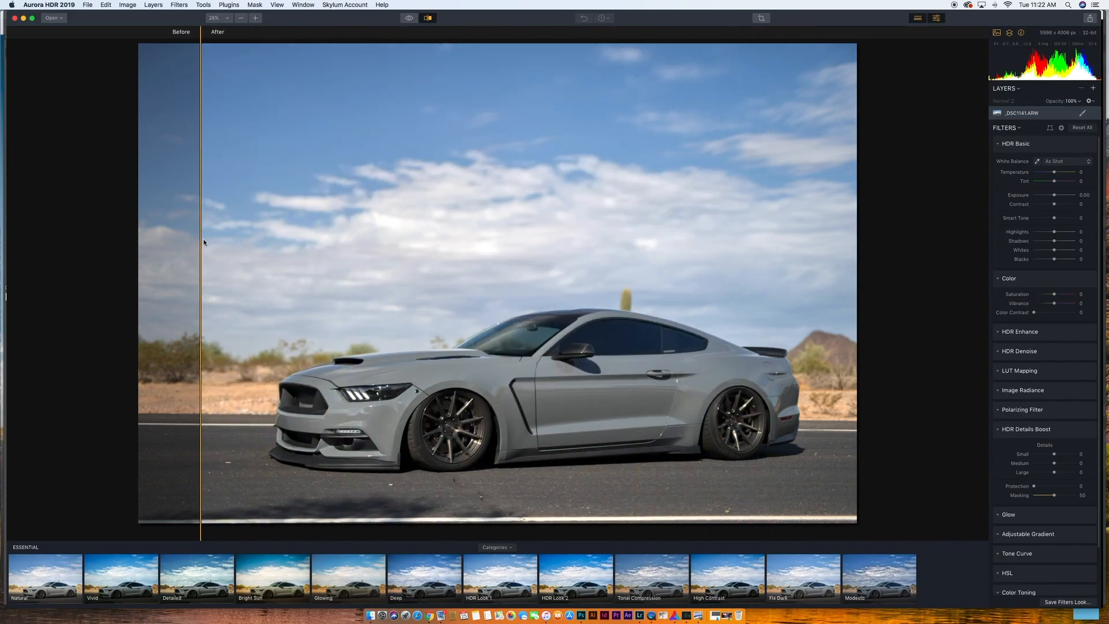
click(428, 18)
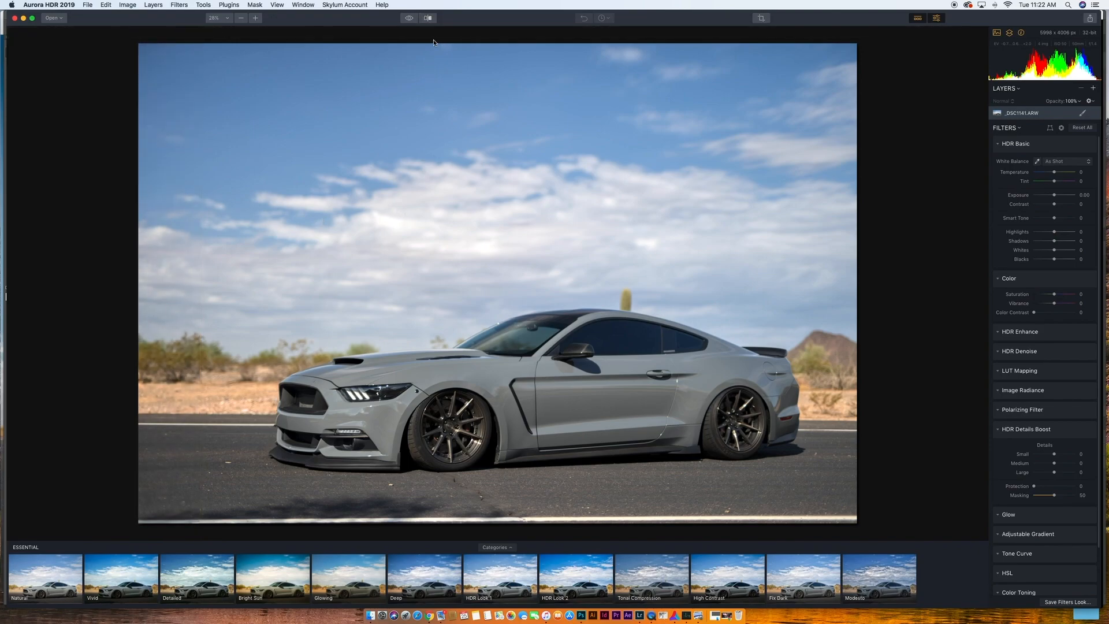
Step: Hide and restore the looks strip and the filters side panel to check the workspace layouts
click(606, 19)
click(918, 18)
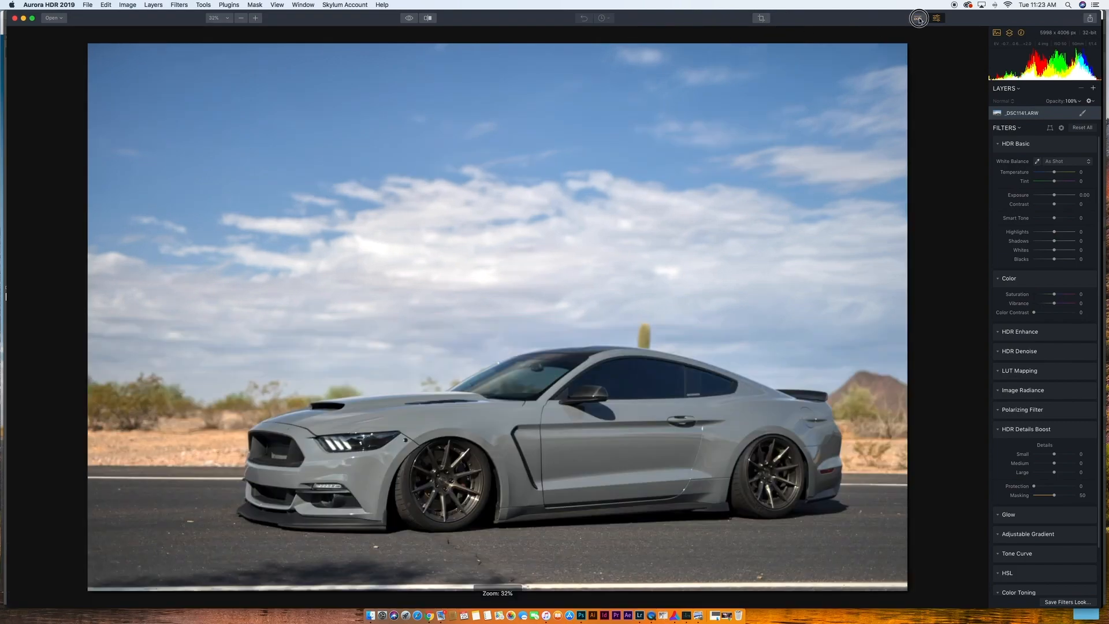
click(919, 20)
click(936, 18)
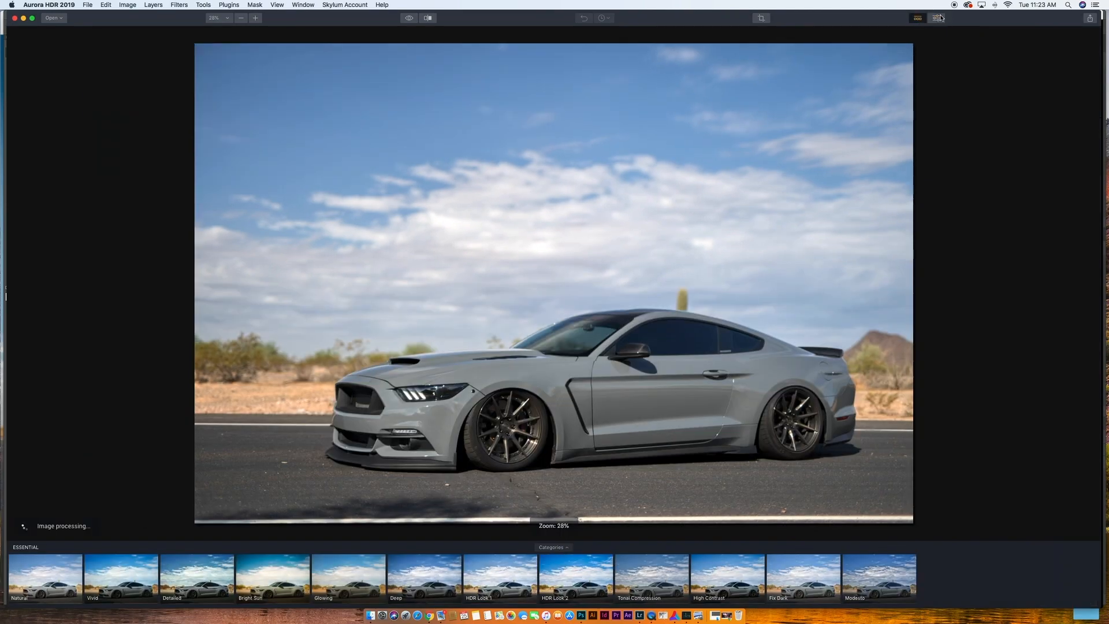
click(922, 19)
click(920, 20)
click(936, 19)
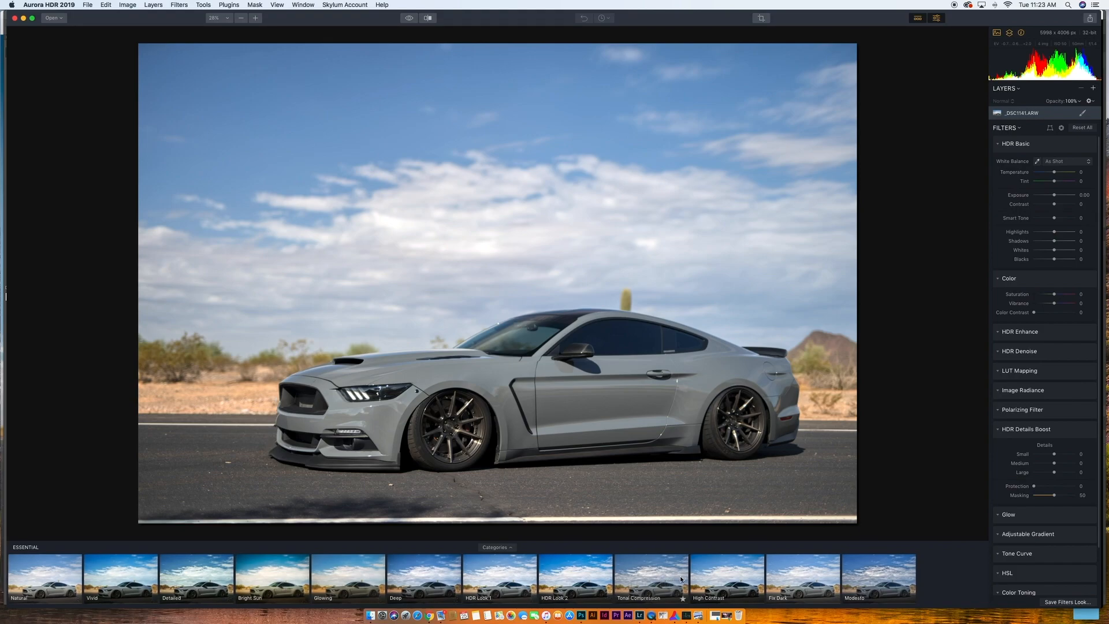
Step: Apply the Fix Dark look at an amount of 33 and collapse the Color and HDR Details Boost filters
click(791, 582)
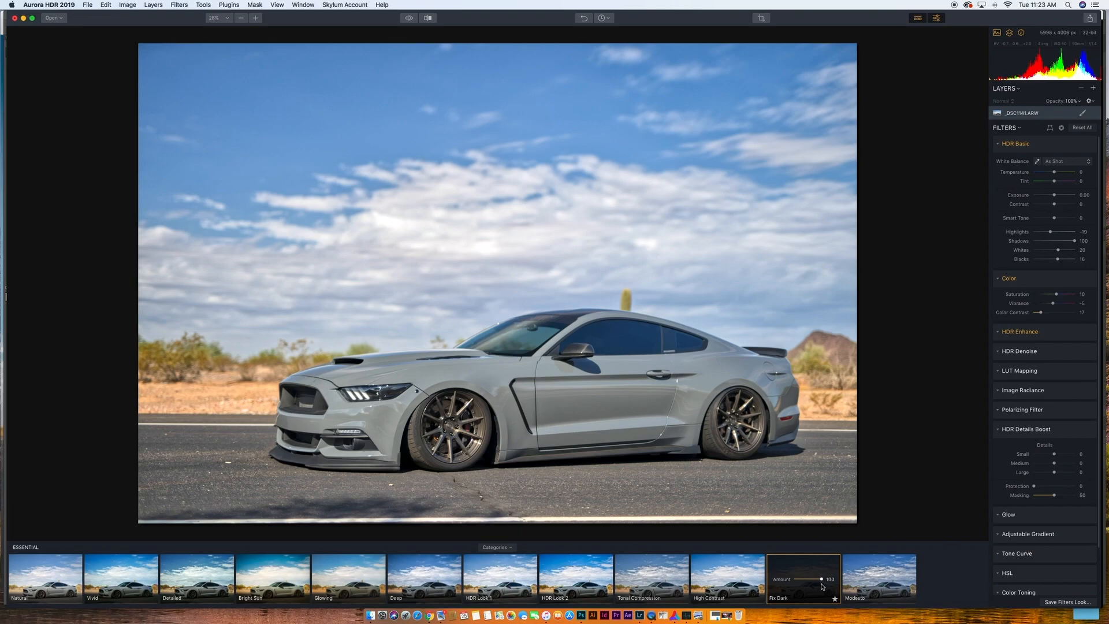
drag(821, 581, 799, 583)
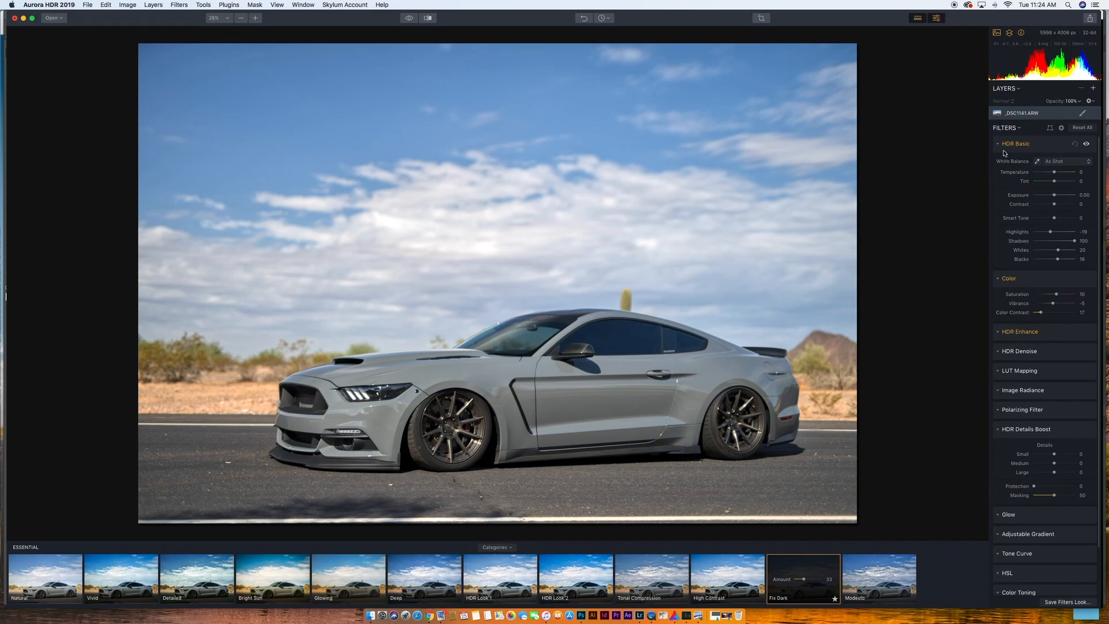
click(1003, 280)
click(999, 395)
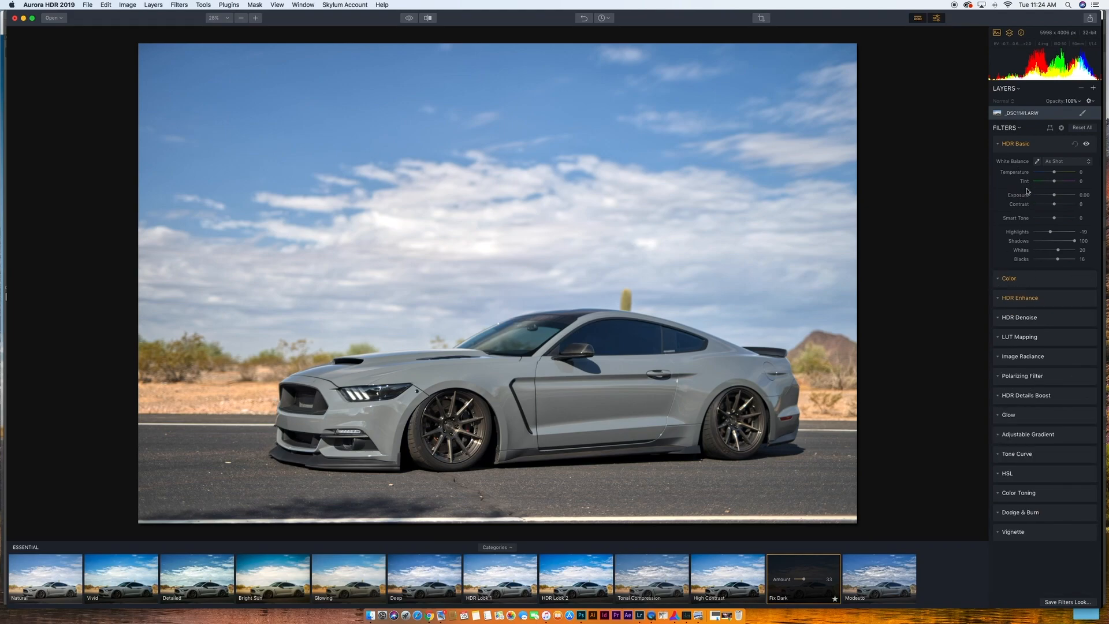
Step: In HDR Basic, set exposure to 0.21, shadows to 54, temperature to 2 and tint to 4
drag(1053, 195, 1055, 197)
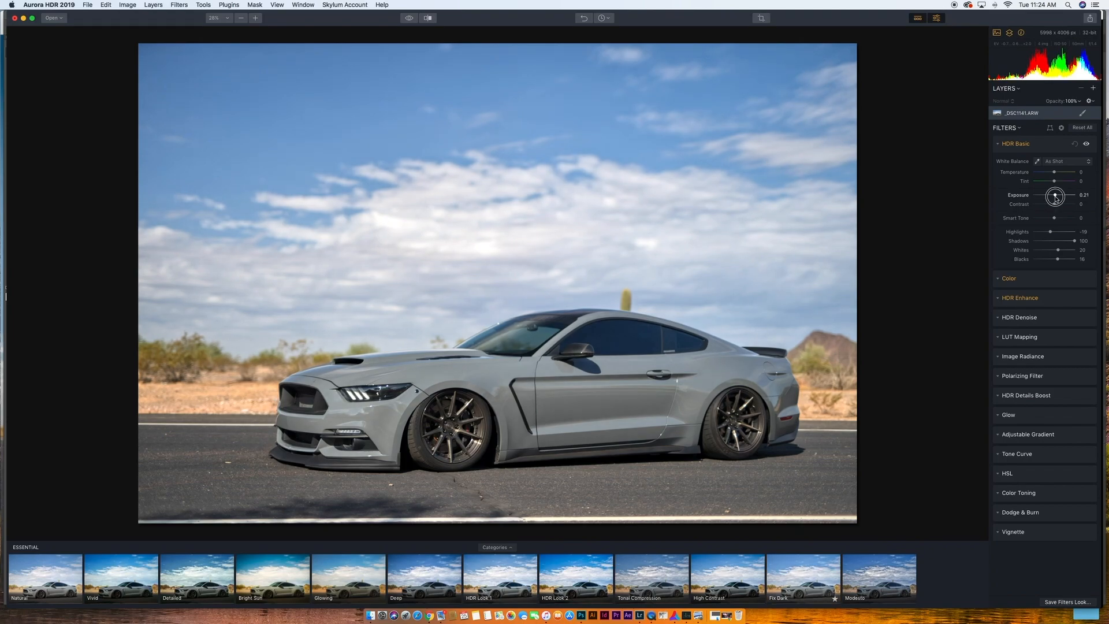
drag(1073, 241, 1063, 245)
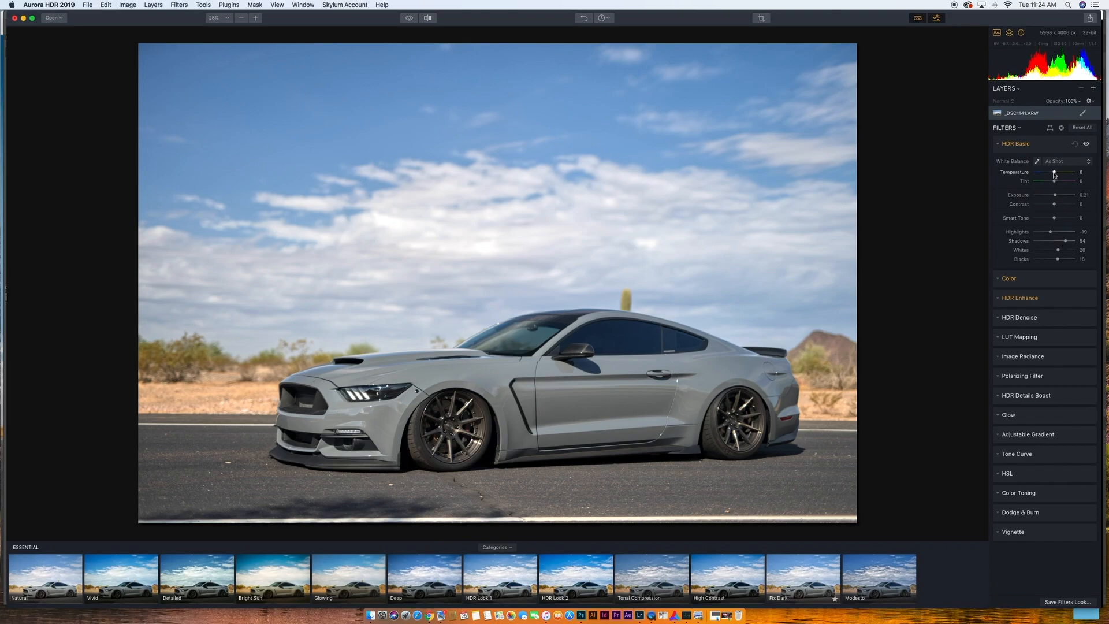
drag(1053, 174, 1055, 173)
drag(1054, 183, 1055, 184)
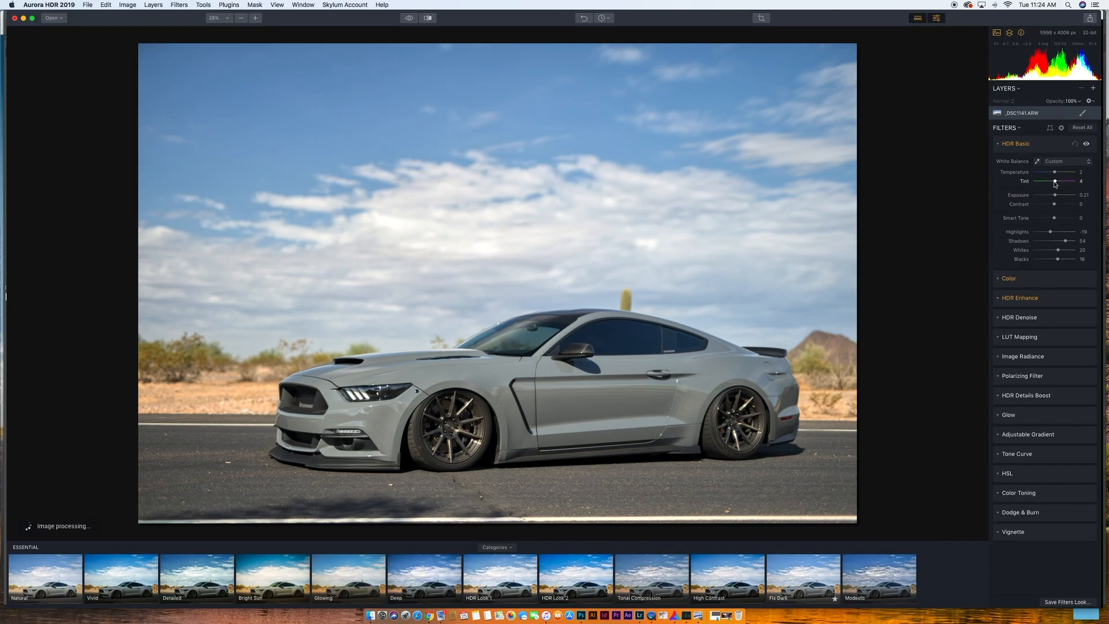
click(998, 144)
Step: Set the saturation in the Color filter to 28 and collapse that filter
click(999, 163)
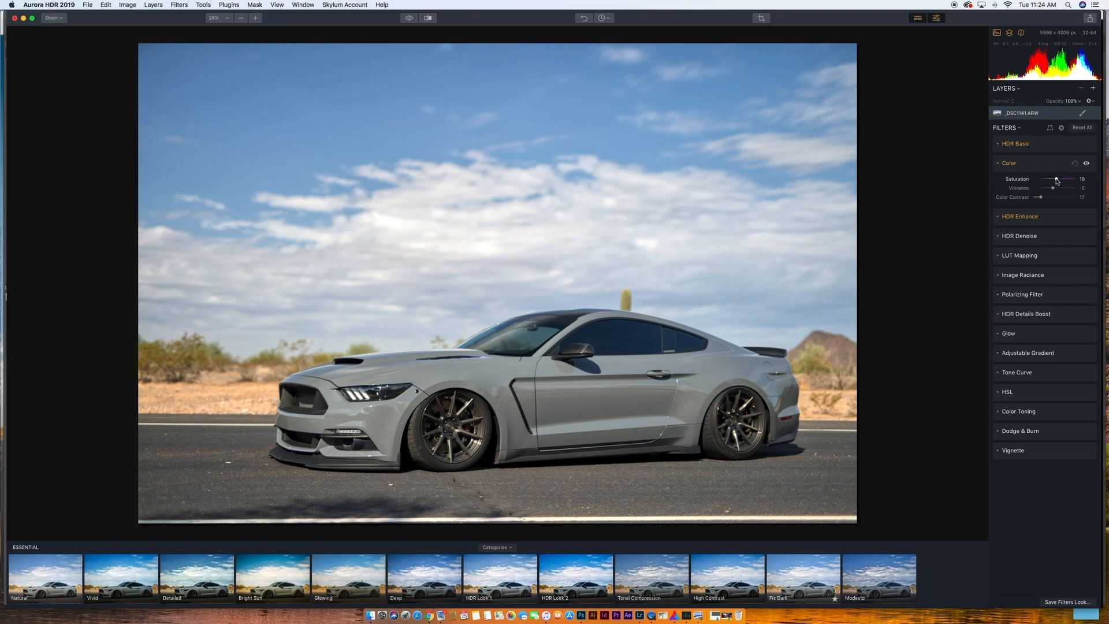
drag(1059, 181, 1061, 180)
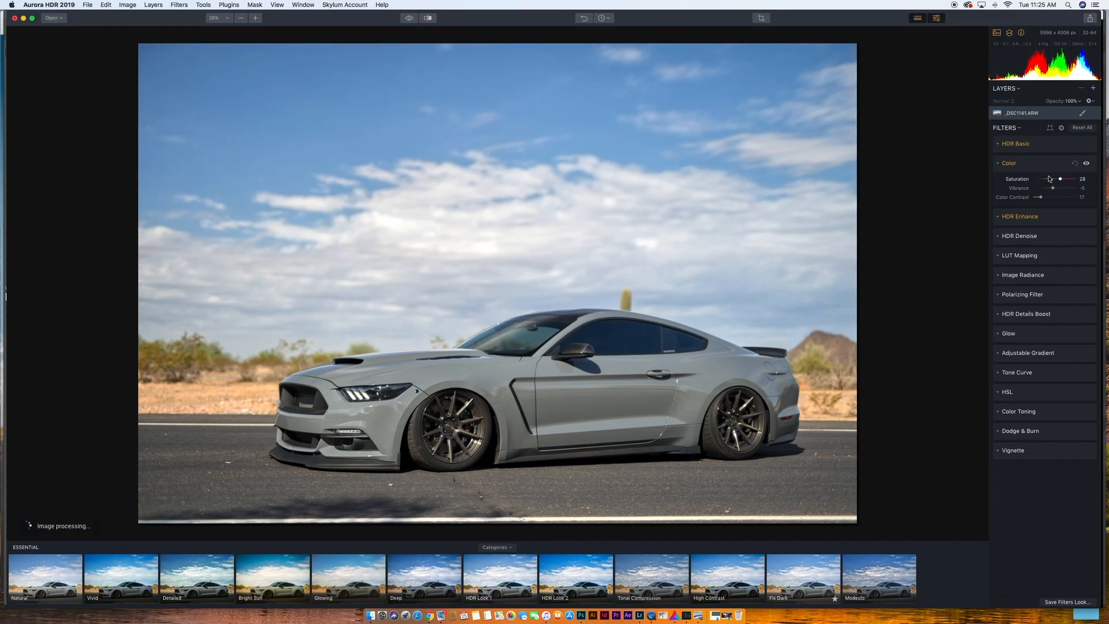
click(997, 165)
Step: Set the HDR Clarity amount in HDR Enhance to 100 and compare the image with and without that filter
click(999, 183)
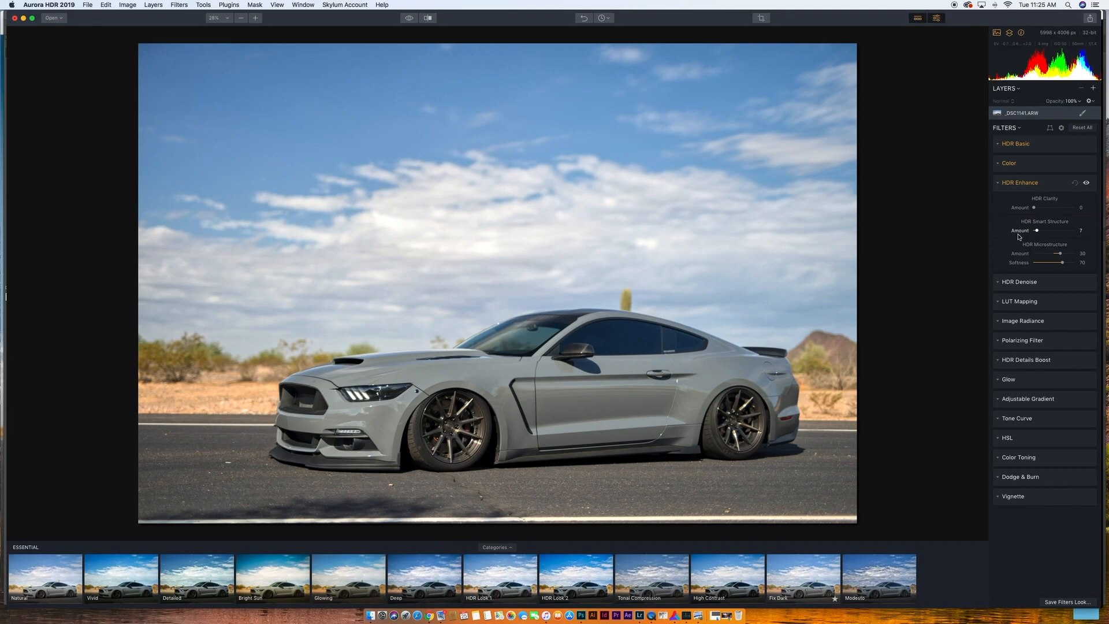
drag(1035, 211, 1086, 209)
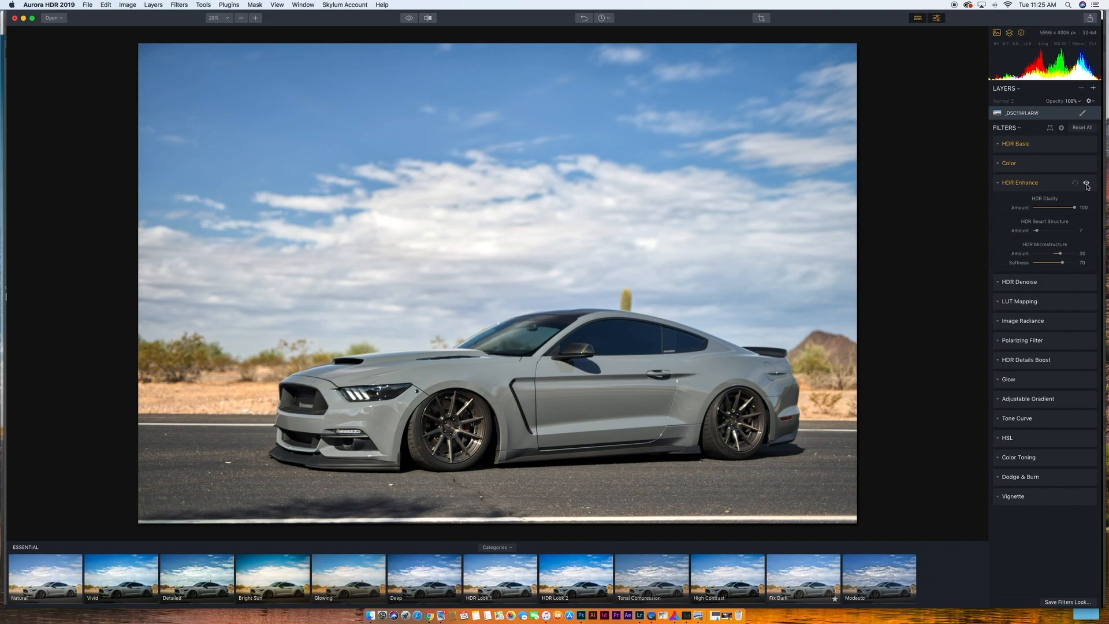
click(1086, 183)
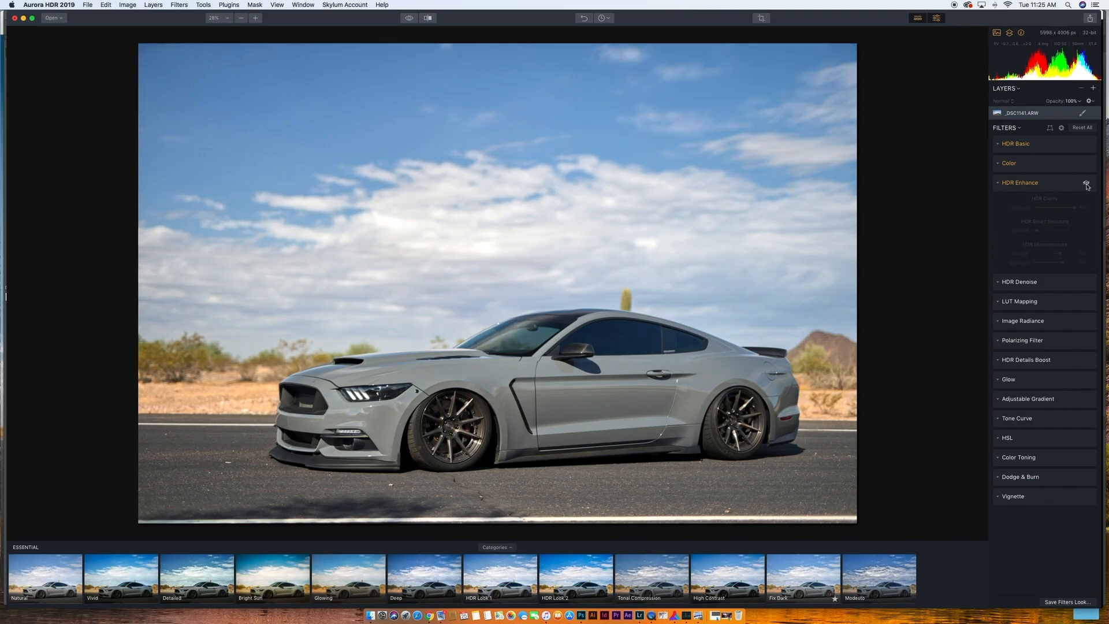
click(1086, 184)
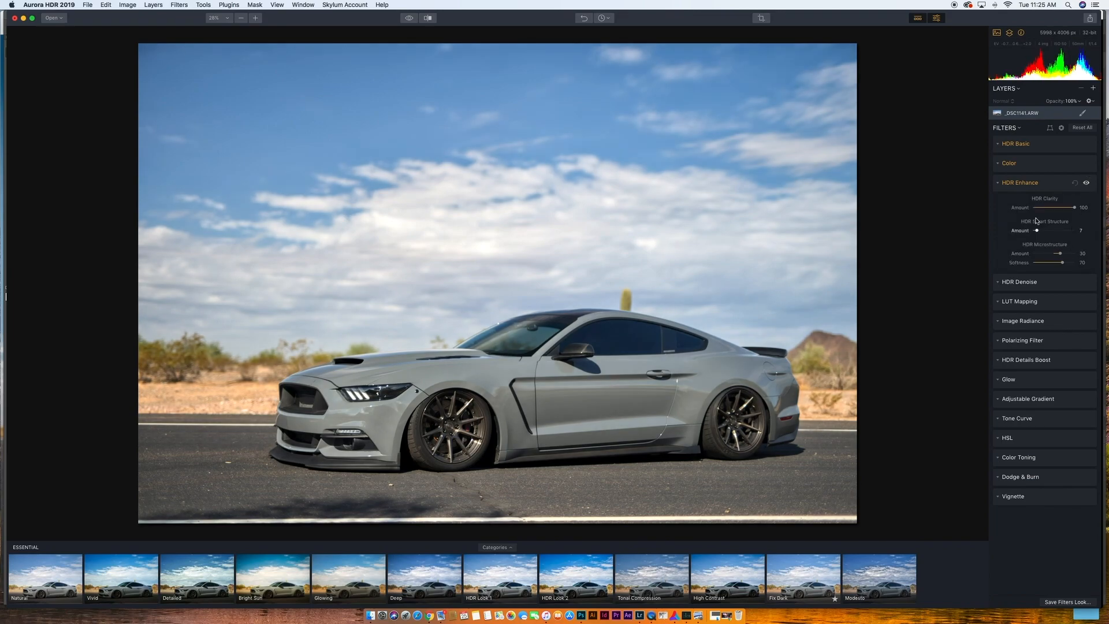
click(998, 184)
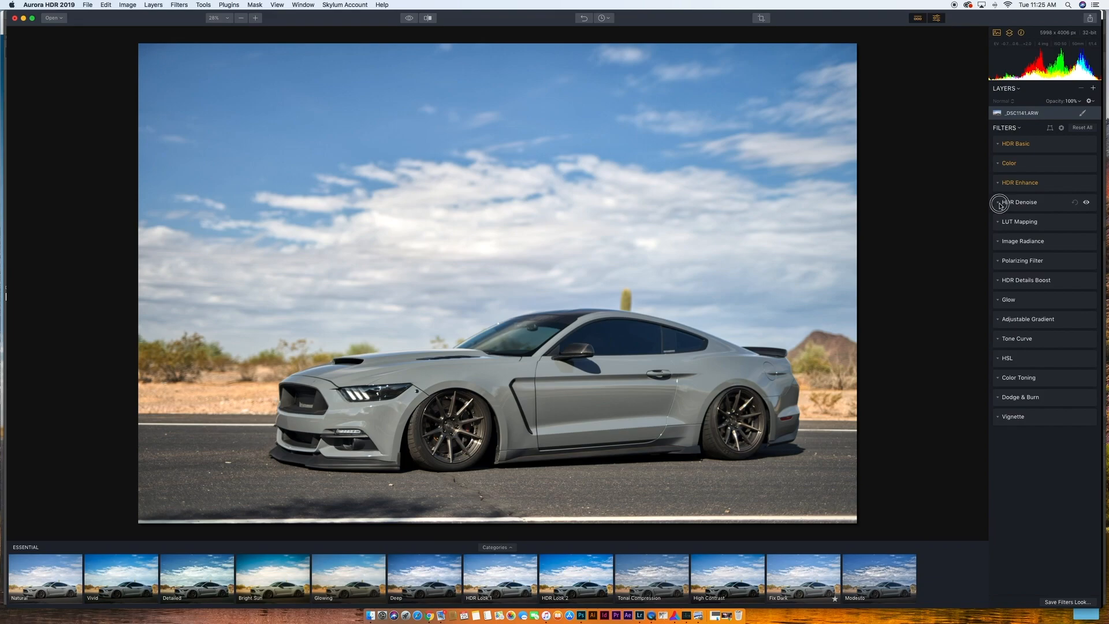
Step: Set HDR Denoise to amount 32, smooth 129 and boost 57, and switch that filter's effect off
click(999, 202)
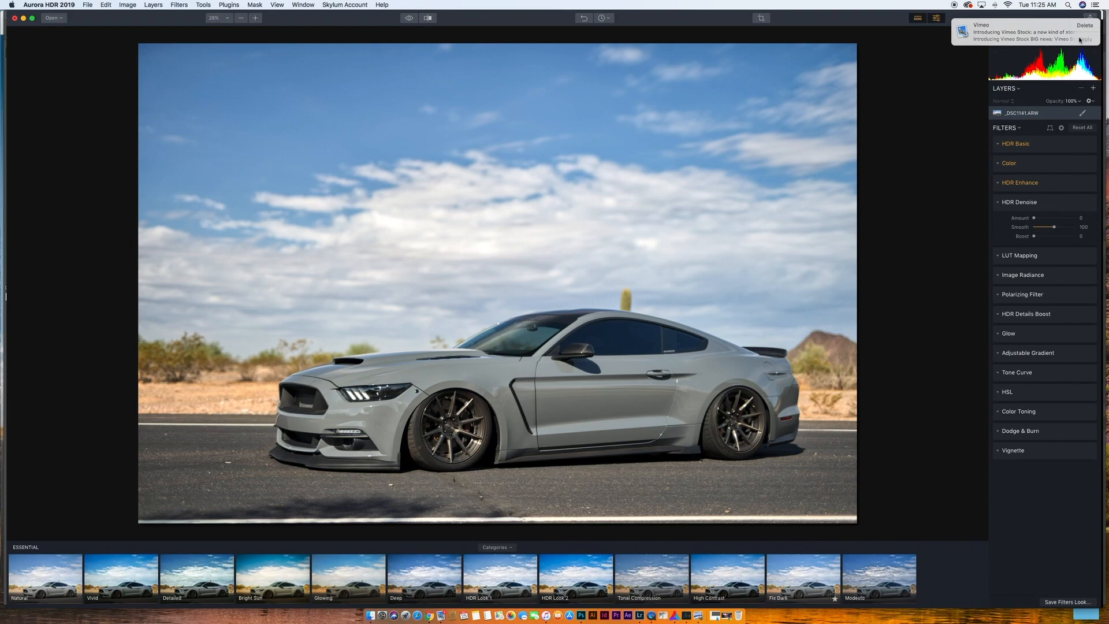
drag(1034, 220, 1062, 239)
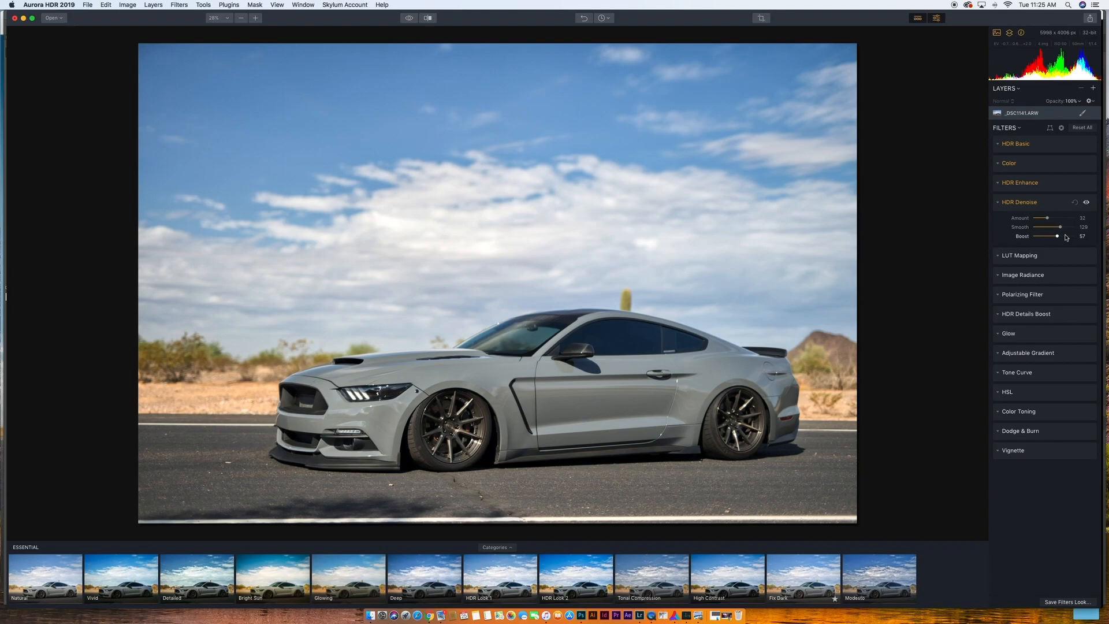
click(1086, 202)
click(1002, 202)
Step: Look through the downloadable LUT collections on the Skylum marketplace page via LUT Mapping, and close the browser window
click(1001, 224)
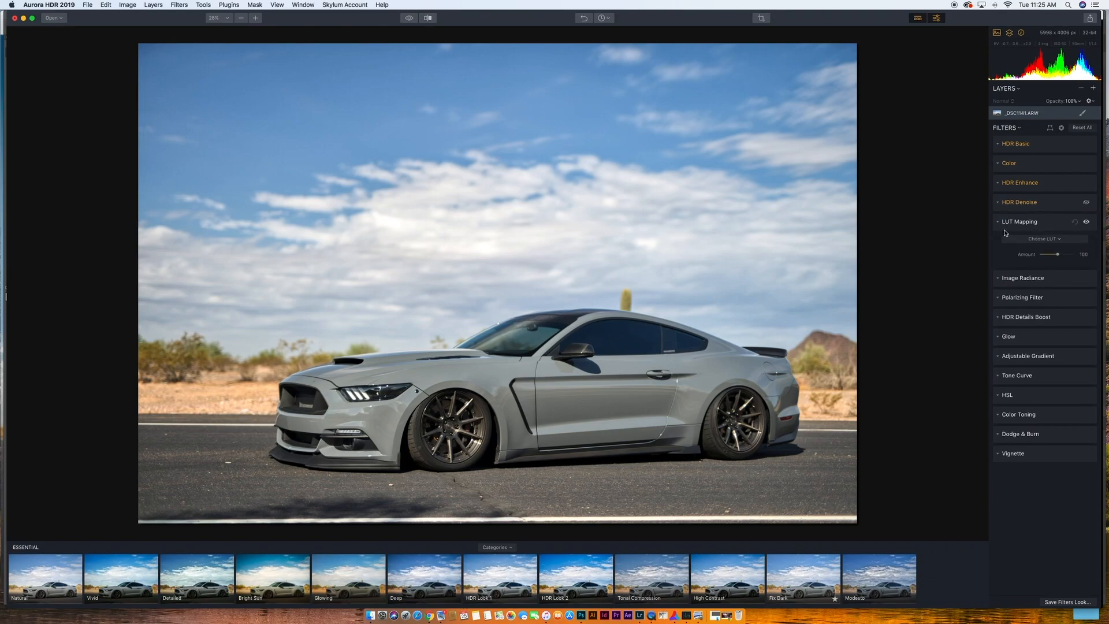
click(1059, 240)
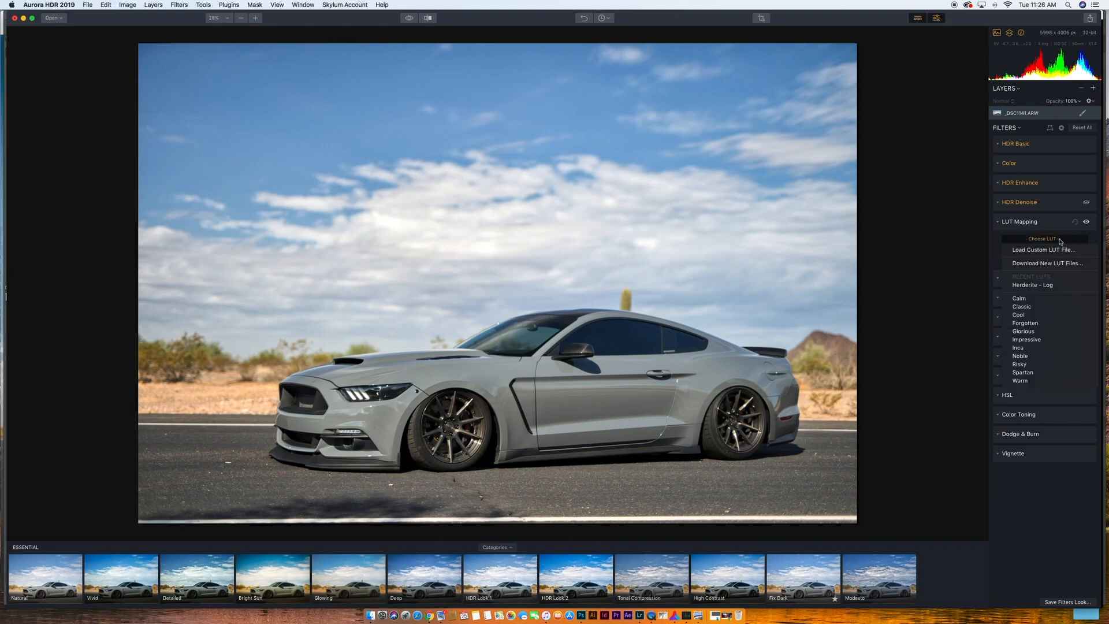
click(1048, 264)
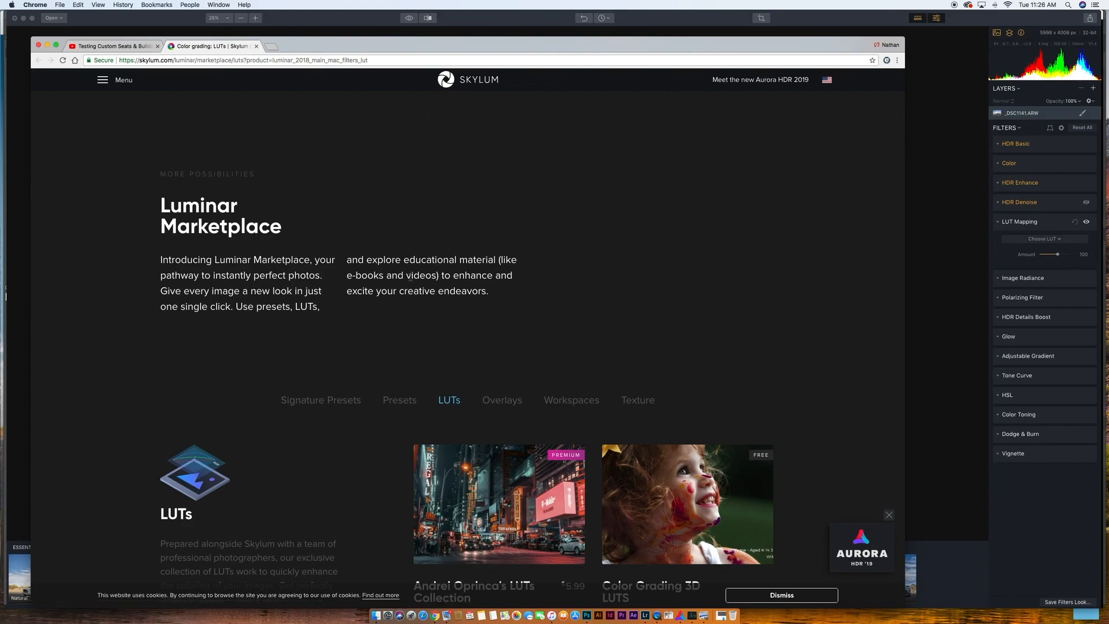
scroll(441, 321, down, 8)
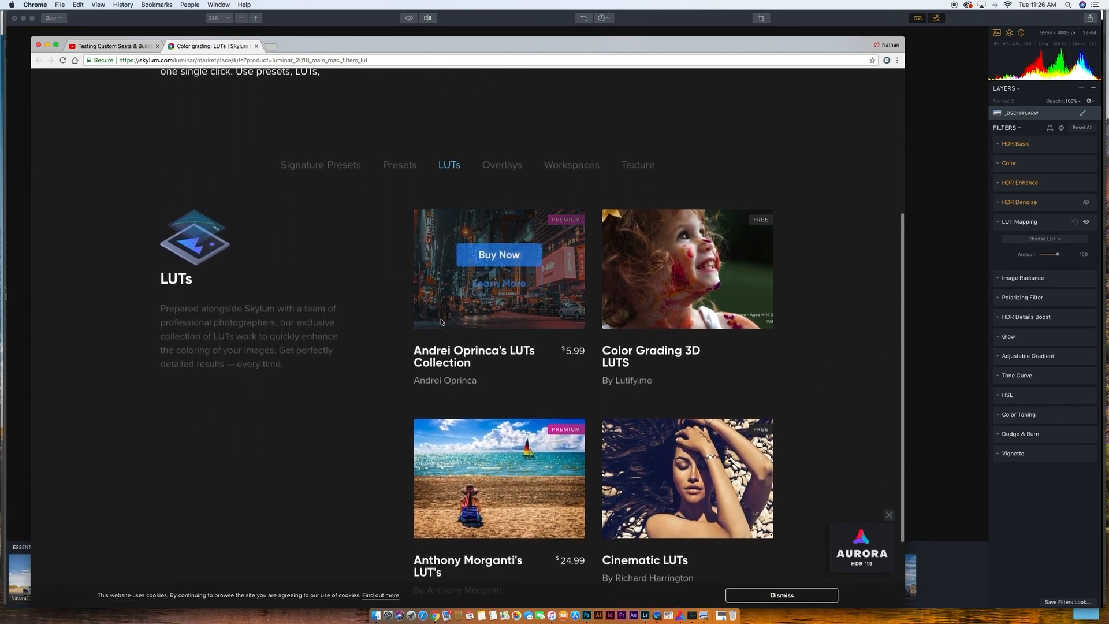
scroll(441, 321, down, 4)
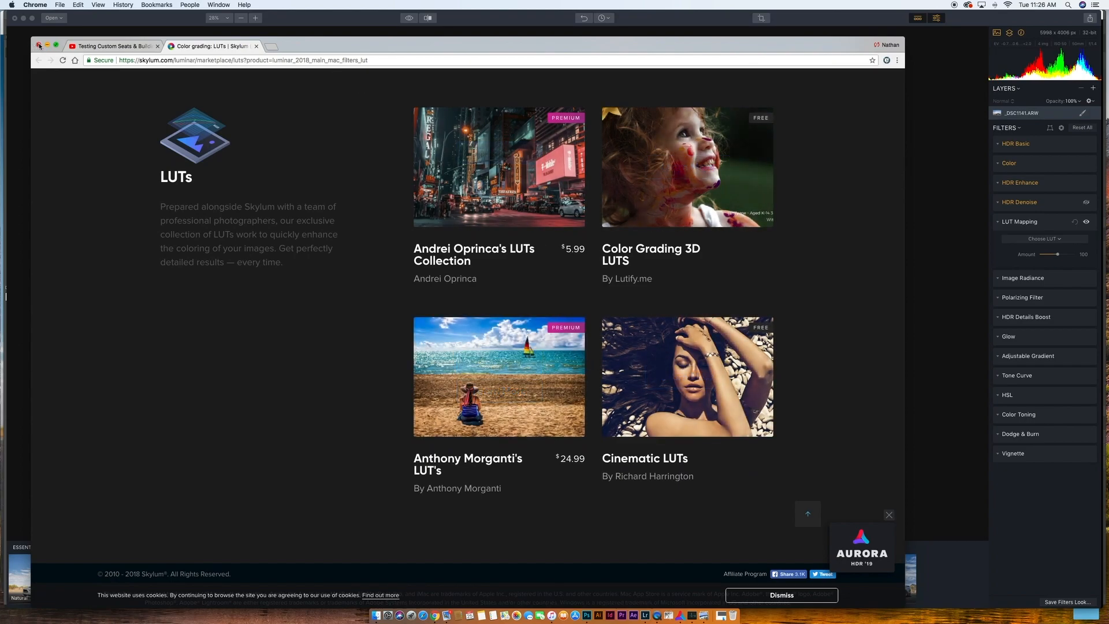
click(38, 45)
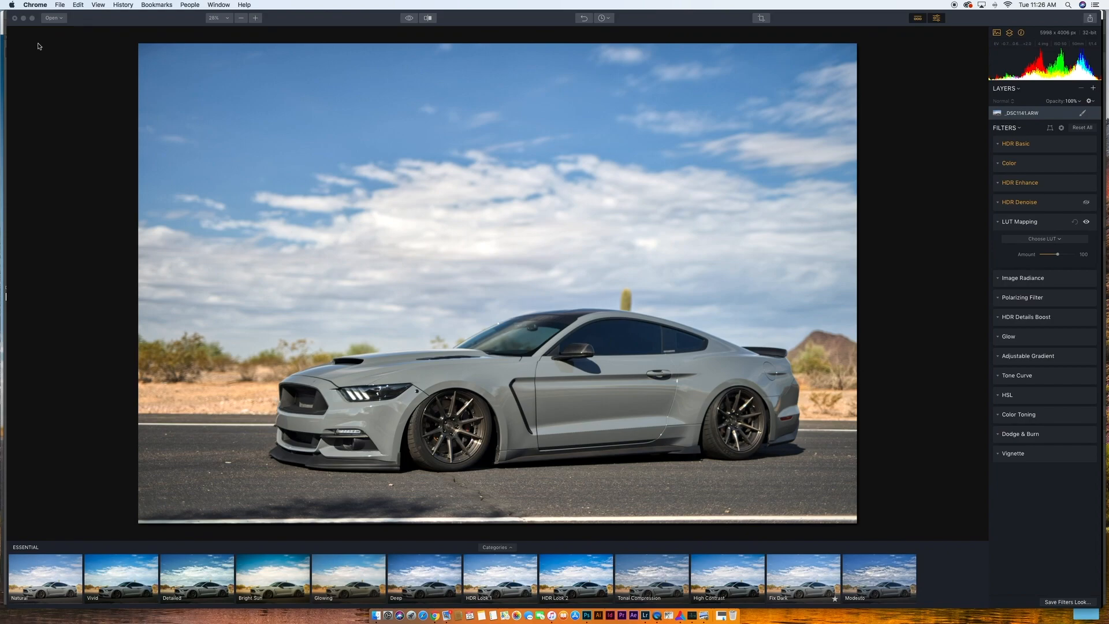
Step: Load the custom LUT Heulandite - Log.cube into LUT Mapping from the Lutify.me package's Generic Log color grading folder in Downloads
click(1060, 241)
click(1057, 239)
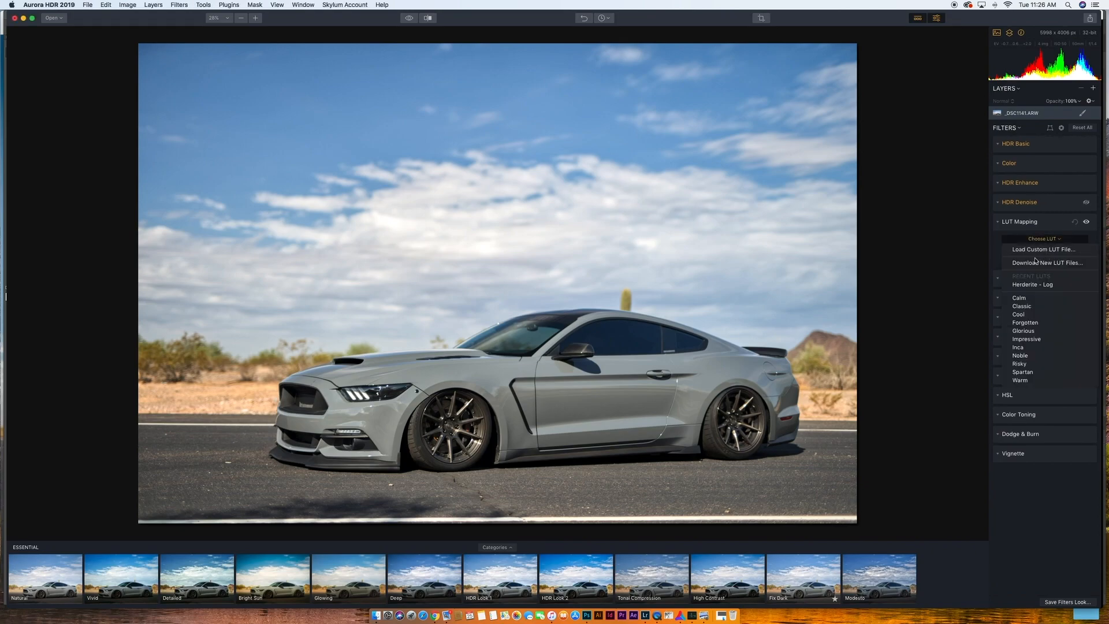
click(1034, 249)
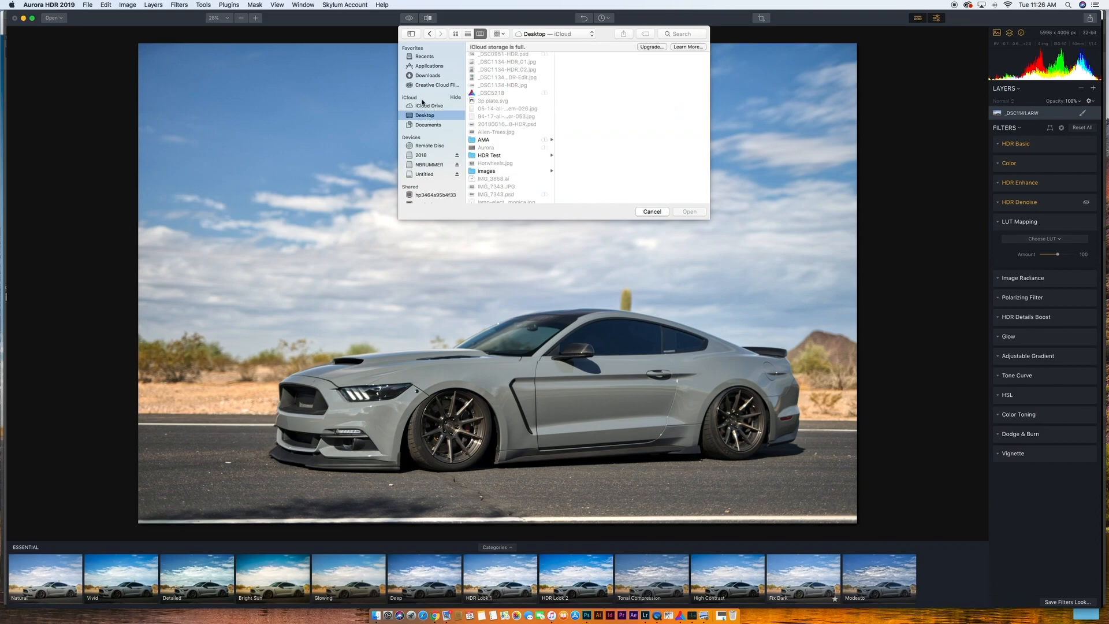
click(425, 76)
scroll(485, 101, down, 3)
scroll(485, 101, down, 10)
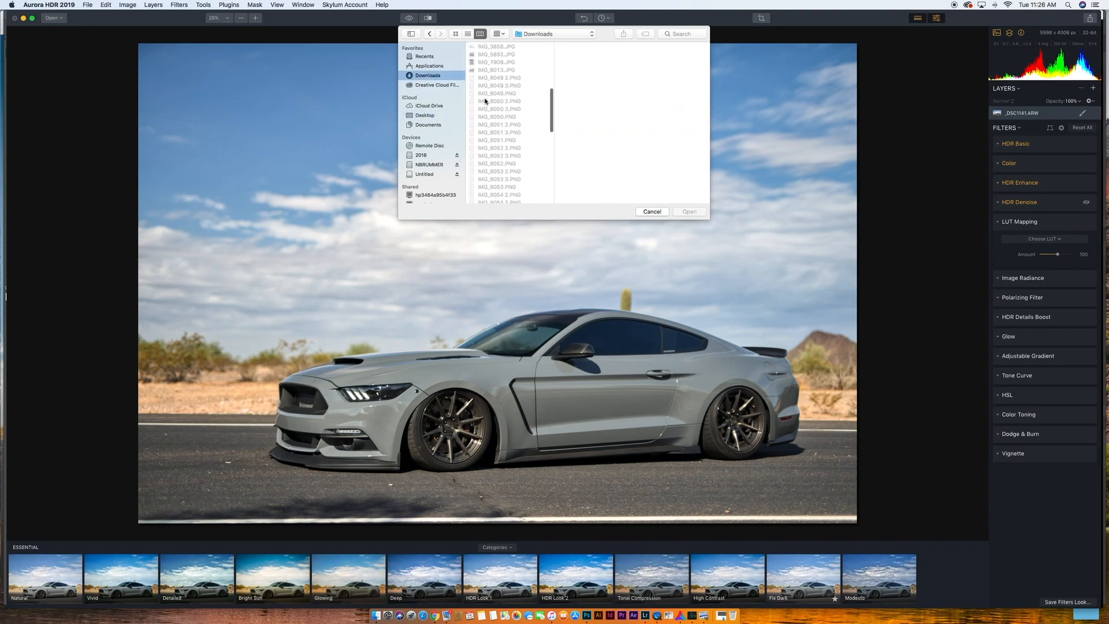
click(499, 85)
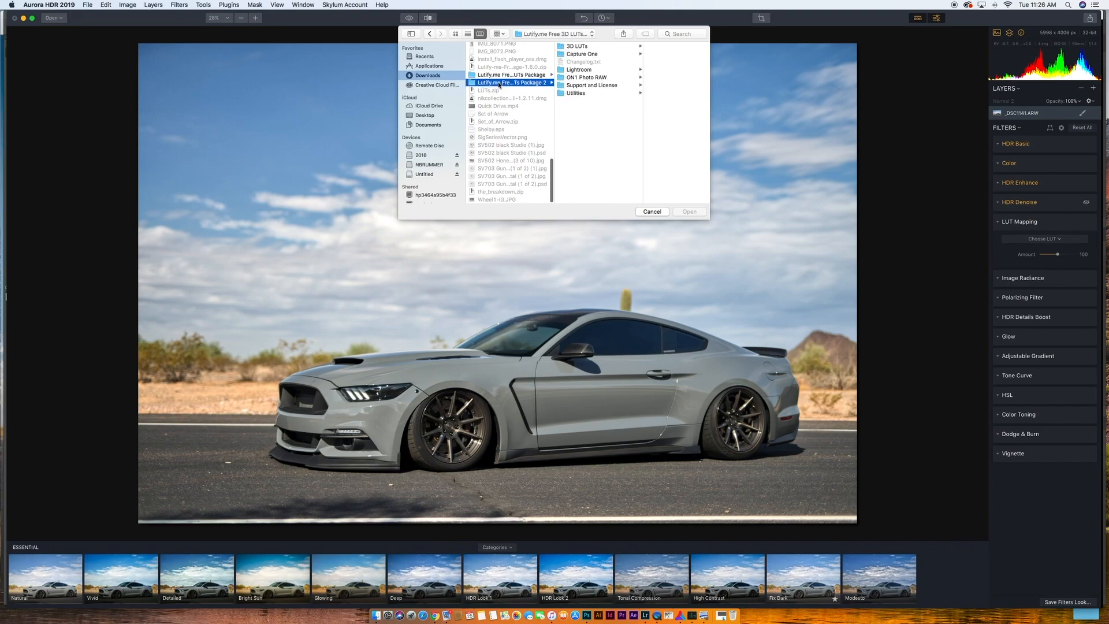
click(577, 46)
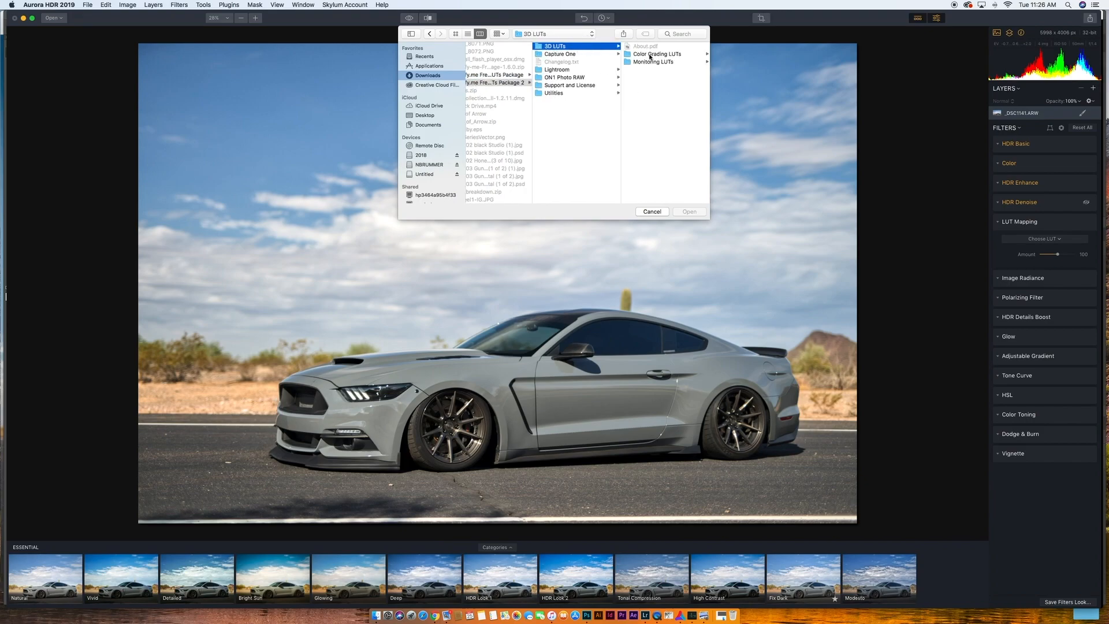
click(651, 54)
click(648, 46)
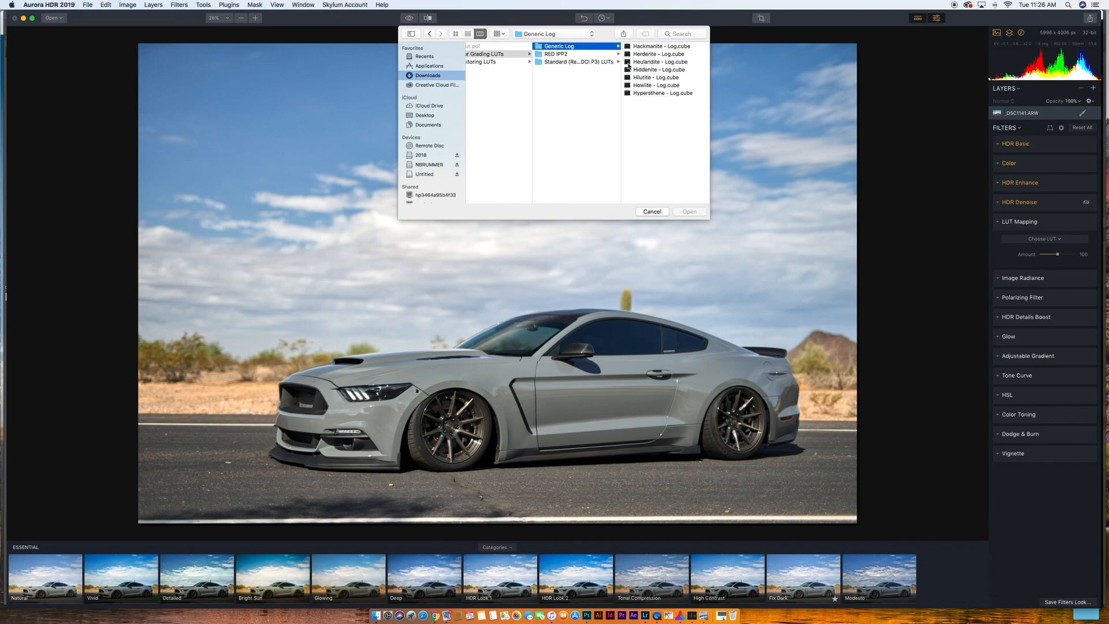
click(653, 62)
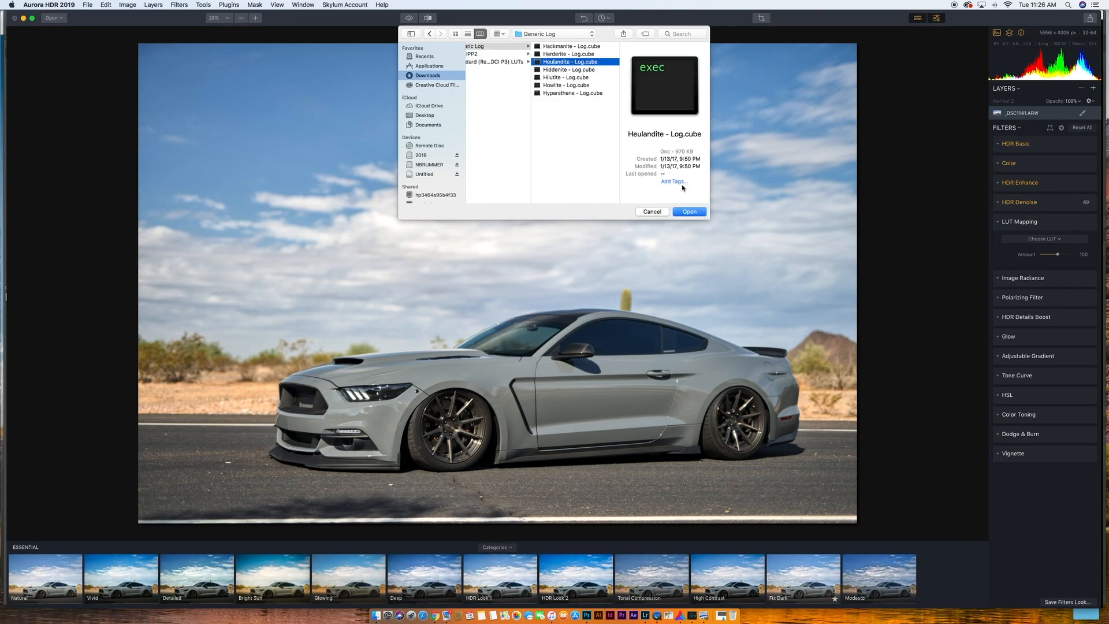
click(680, 214)
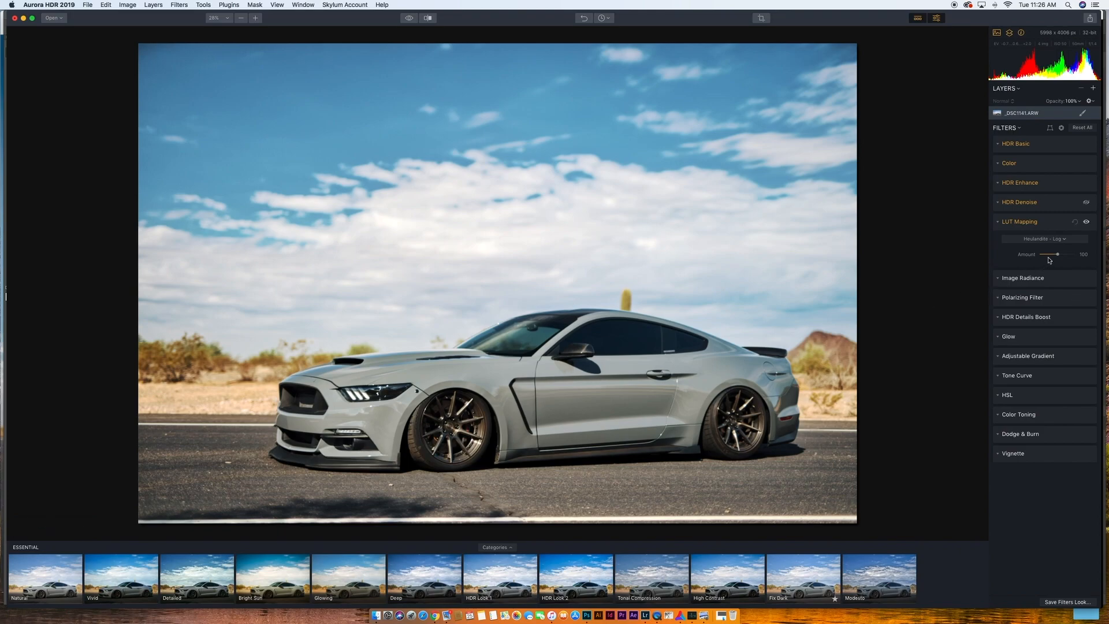
Step: Try the LUT Mapping amount at 194 and at 15, and compare the image with and without that filter
drag(1057, 254, 1074, 256)
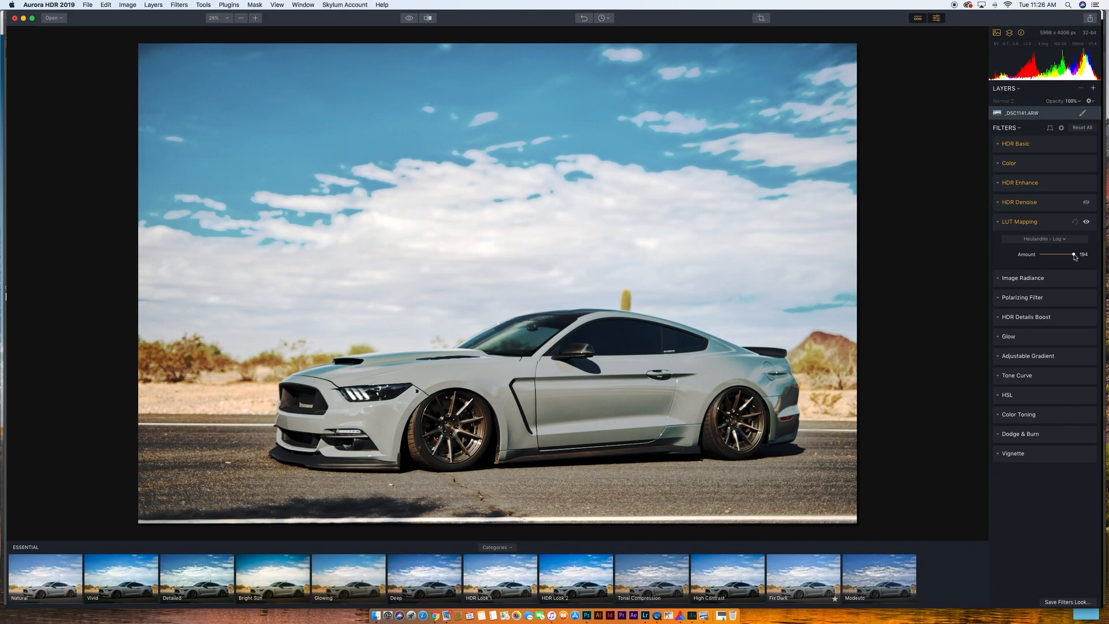
drag(1075, 257, 1038, 259)
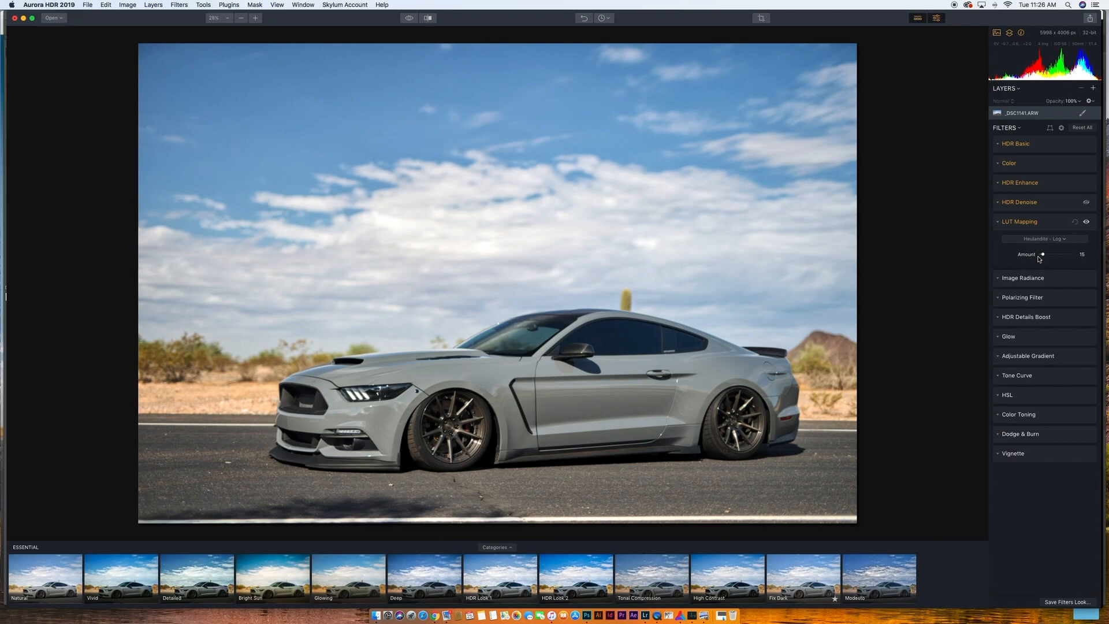
click(1086, 222)
click(1085, 222)
click(1085, 222)
click(1086, 222)
Step: Compare the image with and without LUT Mapping at amount 200, and reset and collapse that filter
drag(1042, 254, 1081, 259)
click(1086, 222)
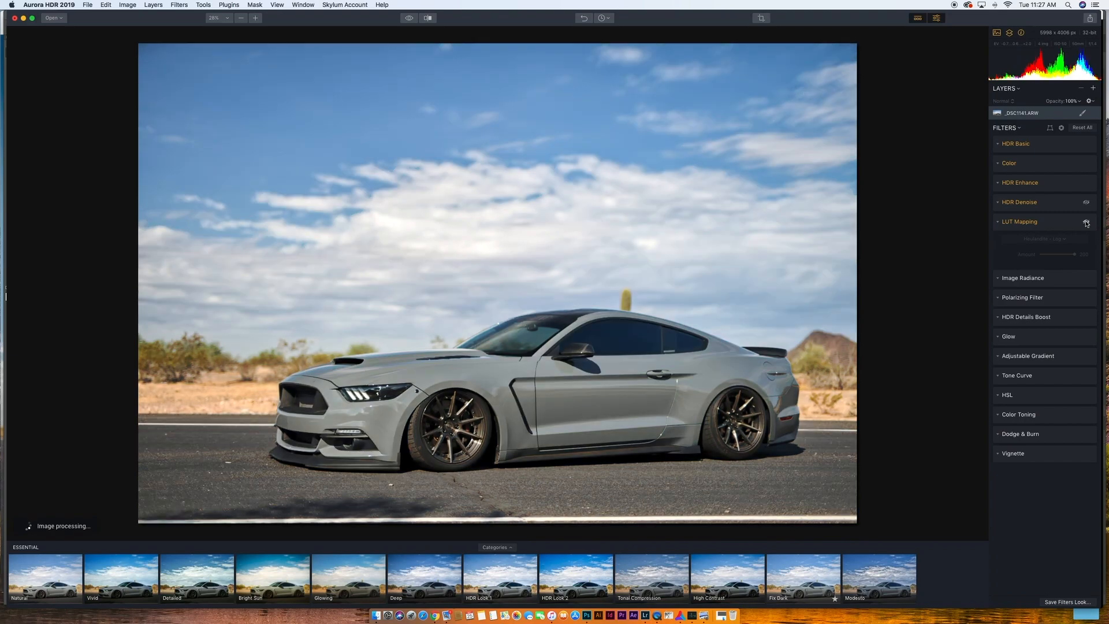
click(1086, 222)
click(1087, 222)
click(1086, 222)
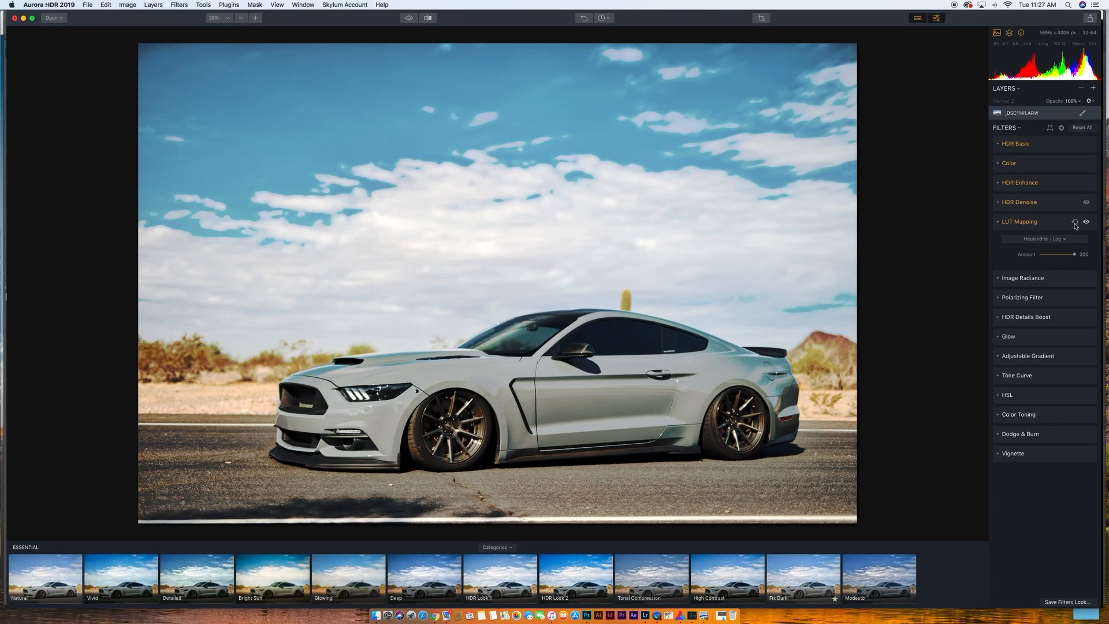
click(1075, 224)
click(999, 223)
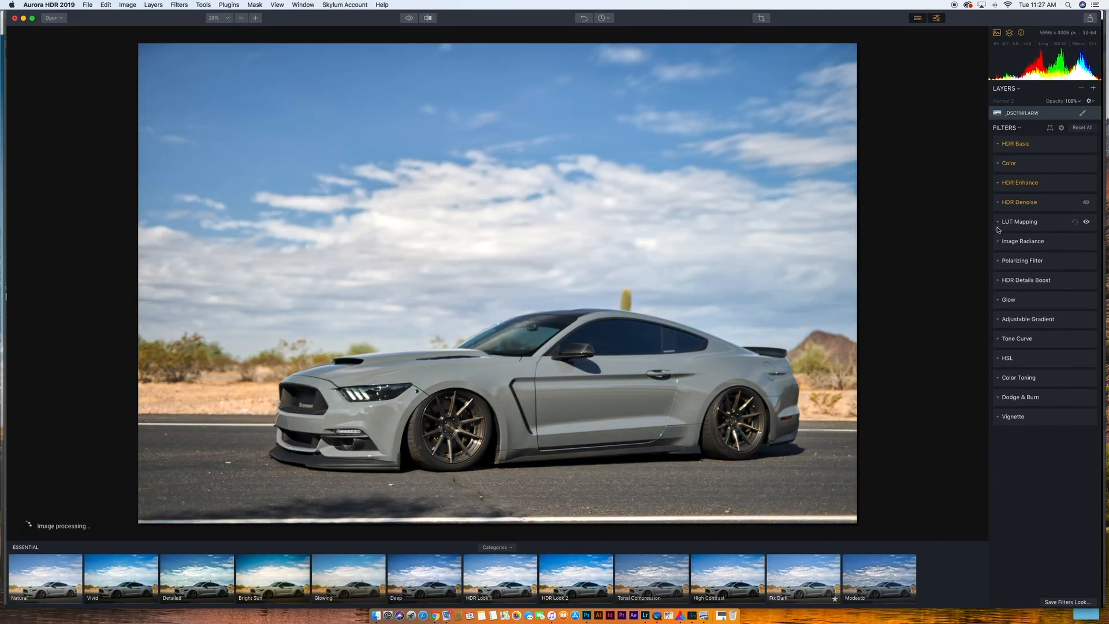
Step: Try the Image Radiance amount at 100, return it to 0 and collapse the filter
click(1006, 243)
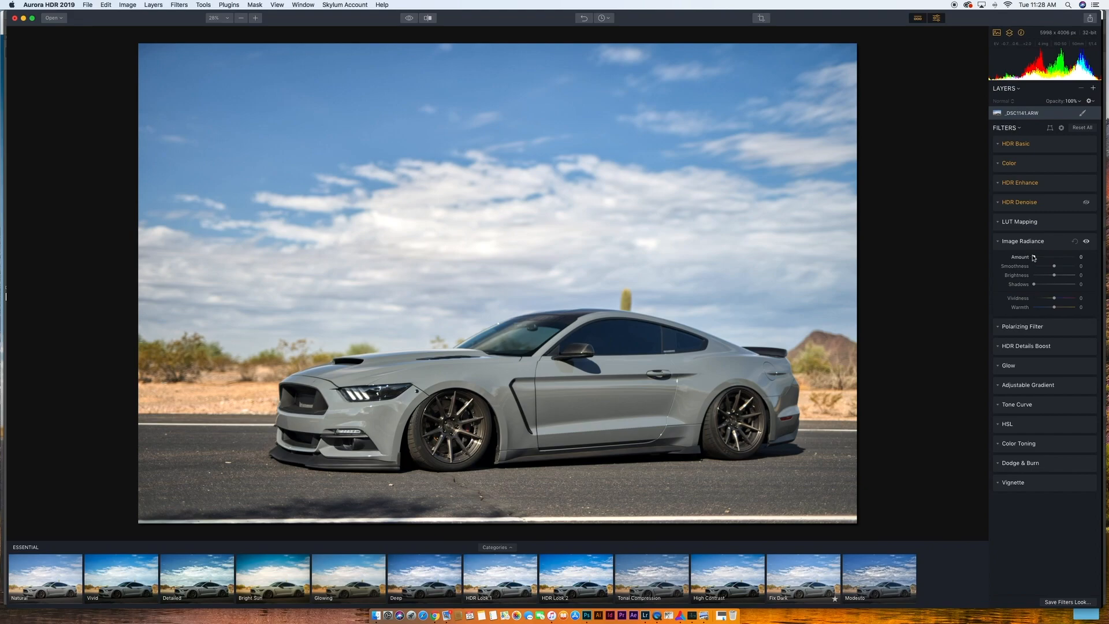
drag(1035, 259, 1097, 261)
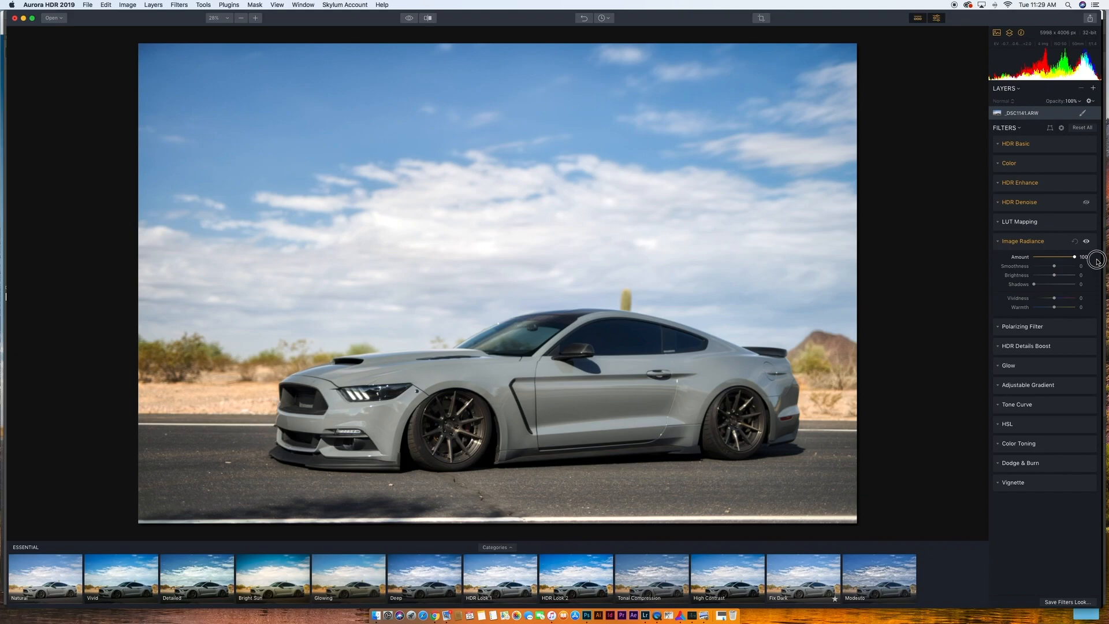
drag(1097, 261, 1026, 261)
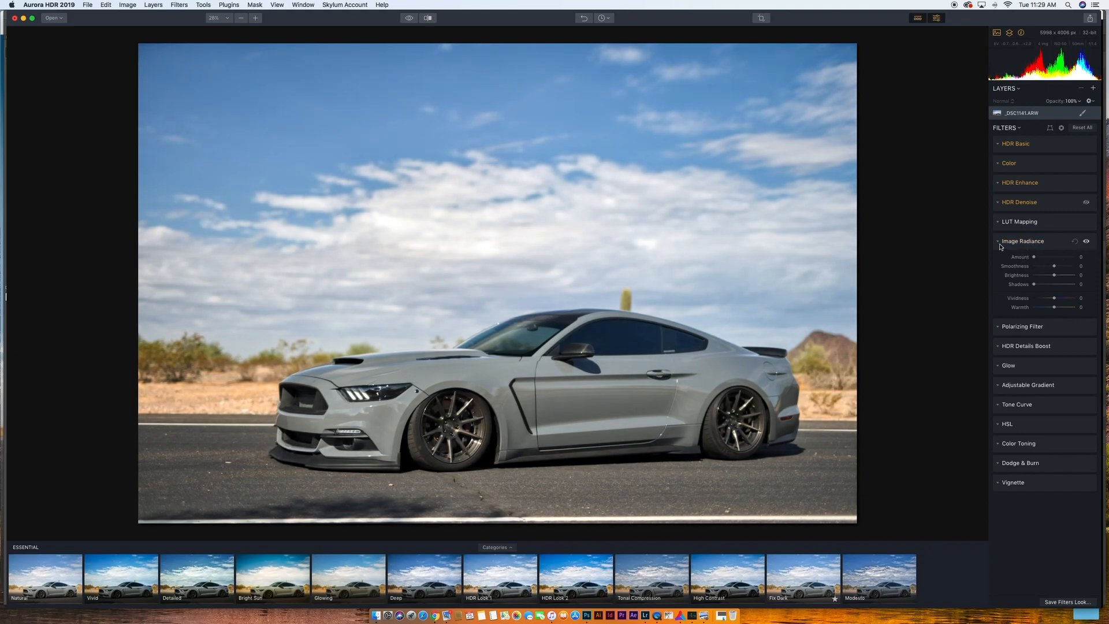
click(998, 241)
Step: Try out the amount of the Polarizing Filter, return it to 0 and collapse the filter
click(999, 261)
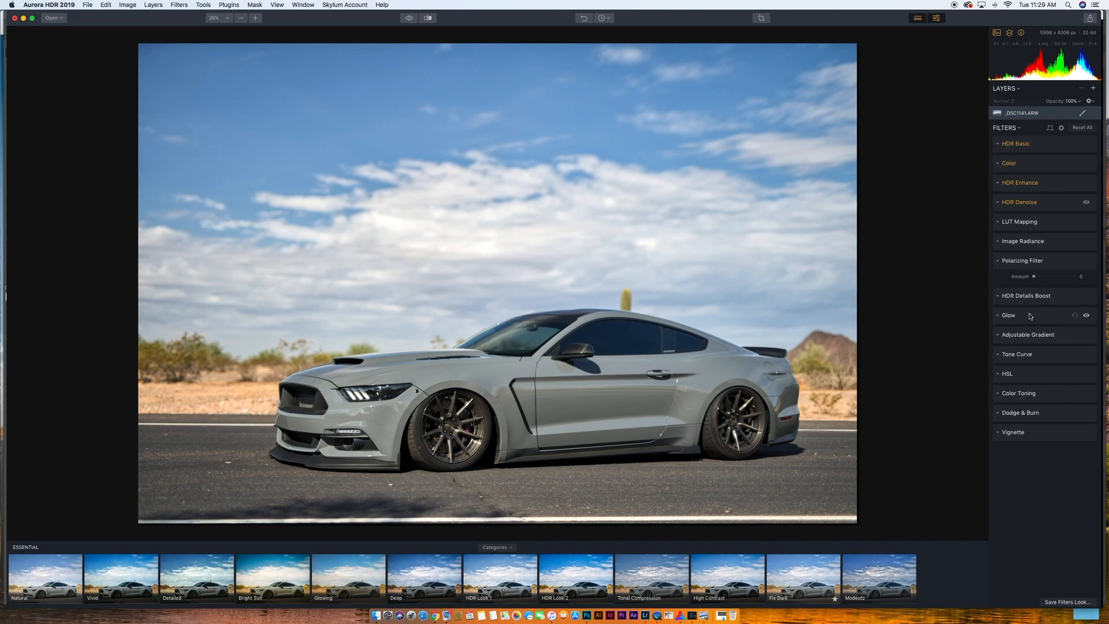
mouse_move(1035, 277)
mouse_down()
mouse_move(1064, 279)
mouse_move(1015, 278)
mouse_move(1083, 283)
mouse_move(1023, 283)
mouse_up()
click(997, 262)
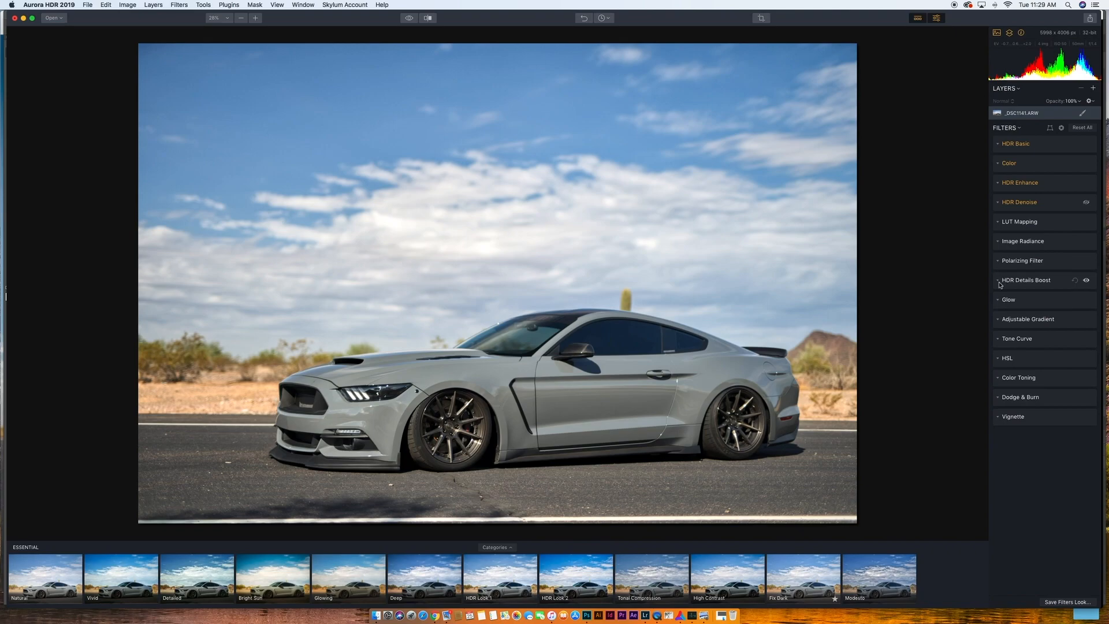
Step: Set the small details in HDR Details Boost to 100 and compare the enlarged car with and without that filter
click(998, 282)
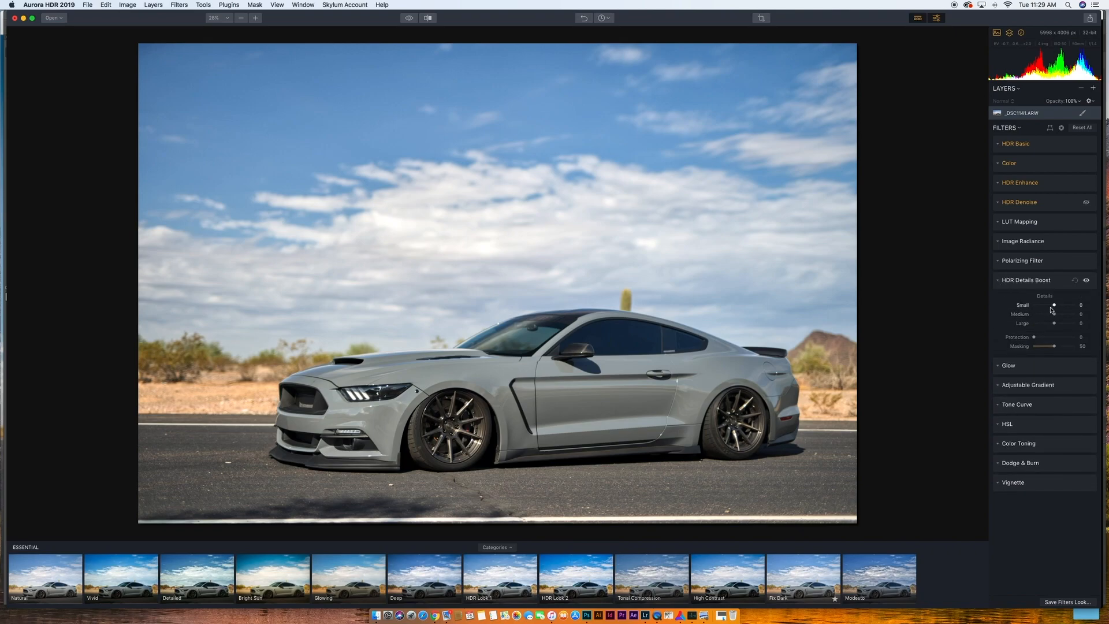
drag(1055, 306, 1086, 307)
click(255, 18)
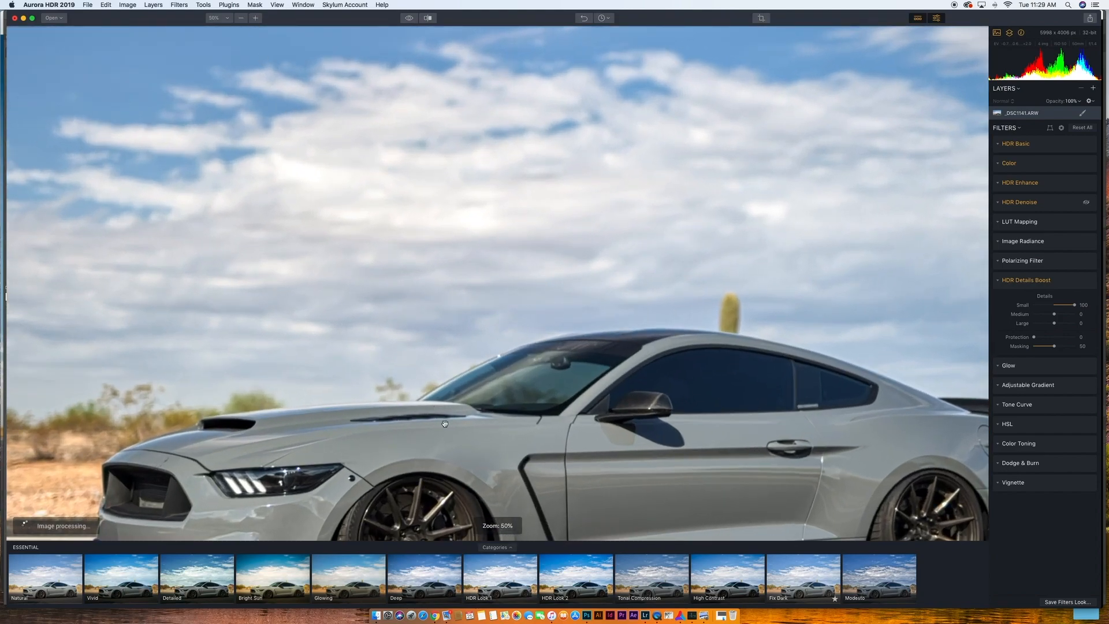
drag(444, 437, 441, 251)
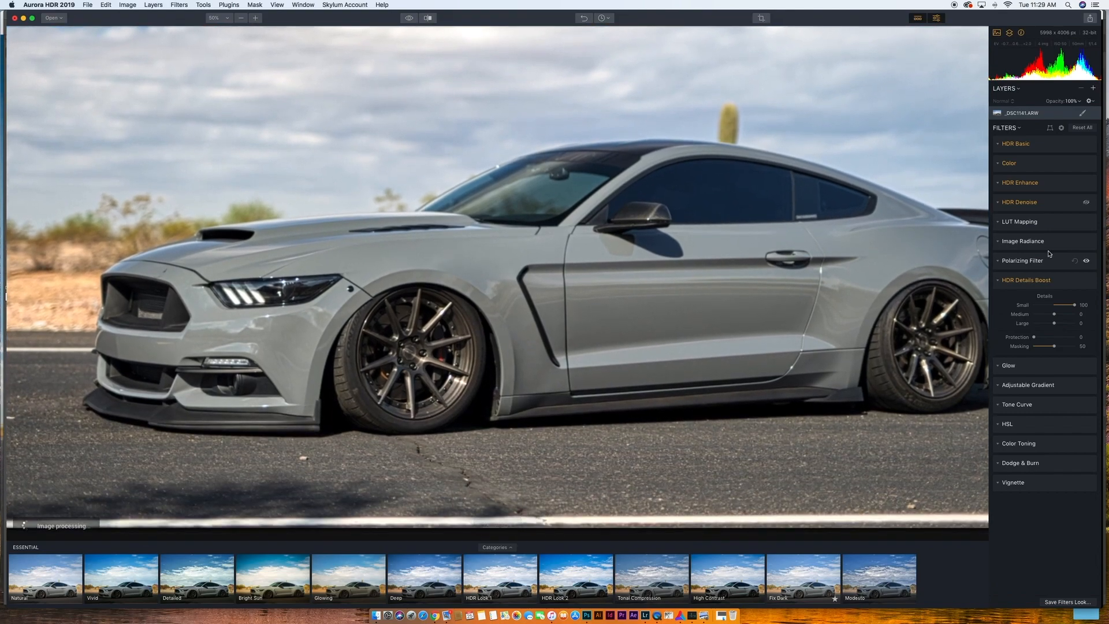
click(1086, 281)
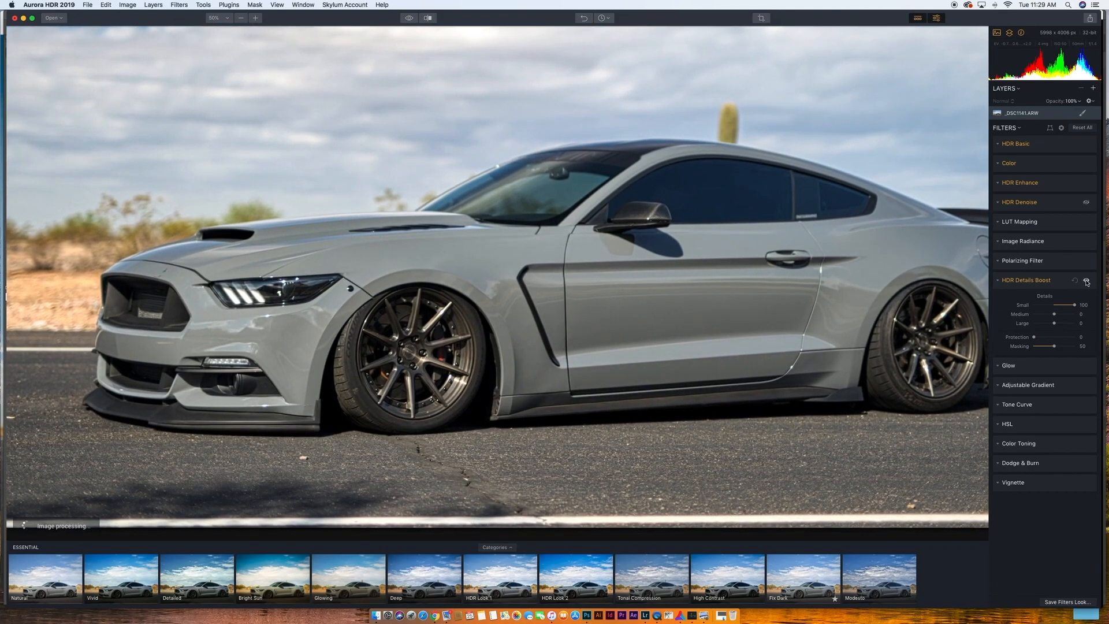
click(1086, 281)
click(1086, 281)
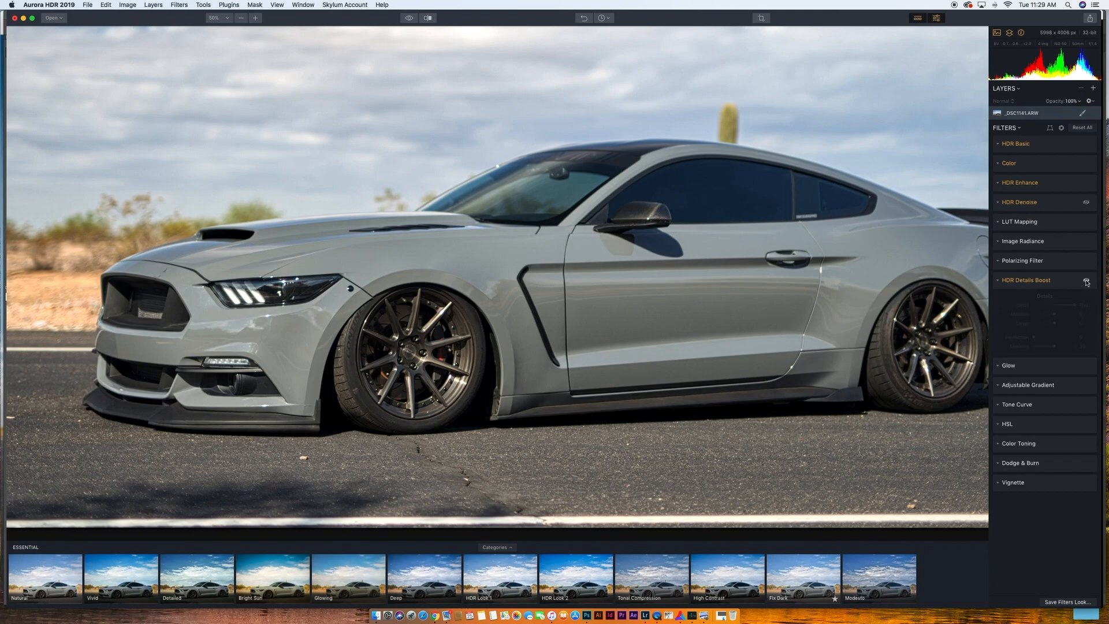
click(1085, 281)
click(1086, 281)
click(1085, 281)
Step: Try the medium and large details in HDR Details Boost at 100, and reset the whole filter
drag(1054, 314, 1080, 324)
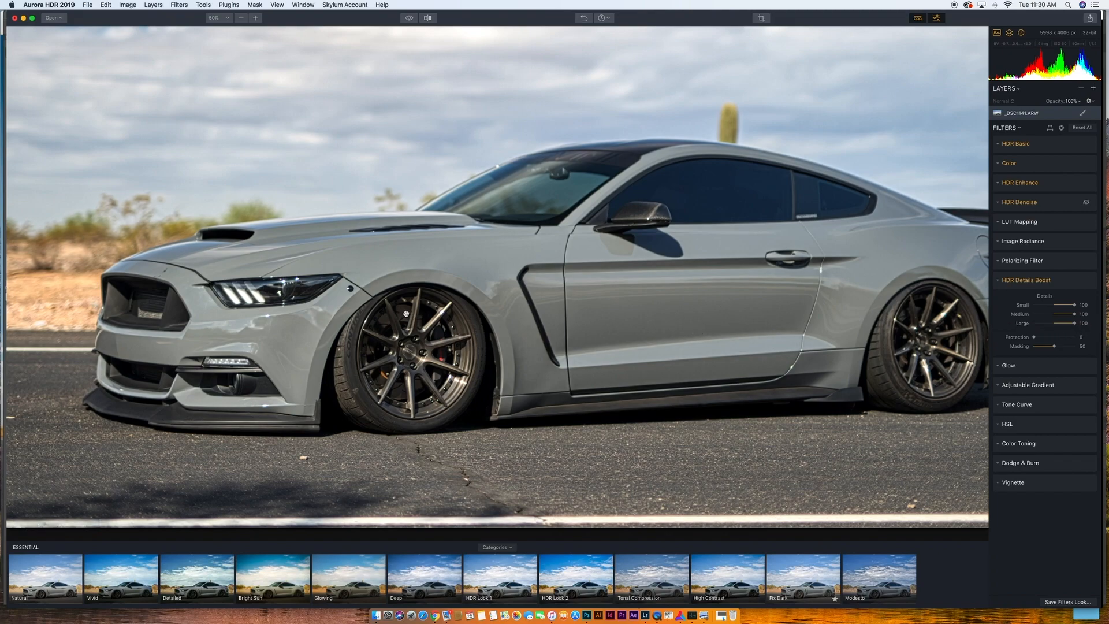
click(240, 18)
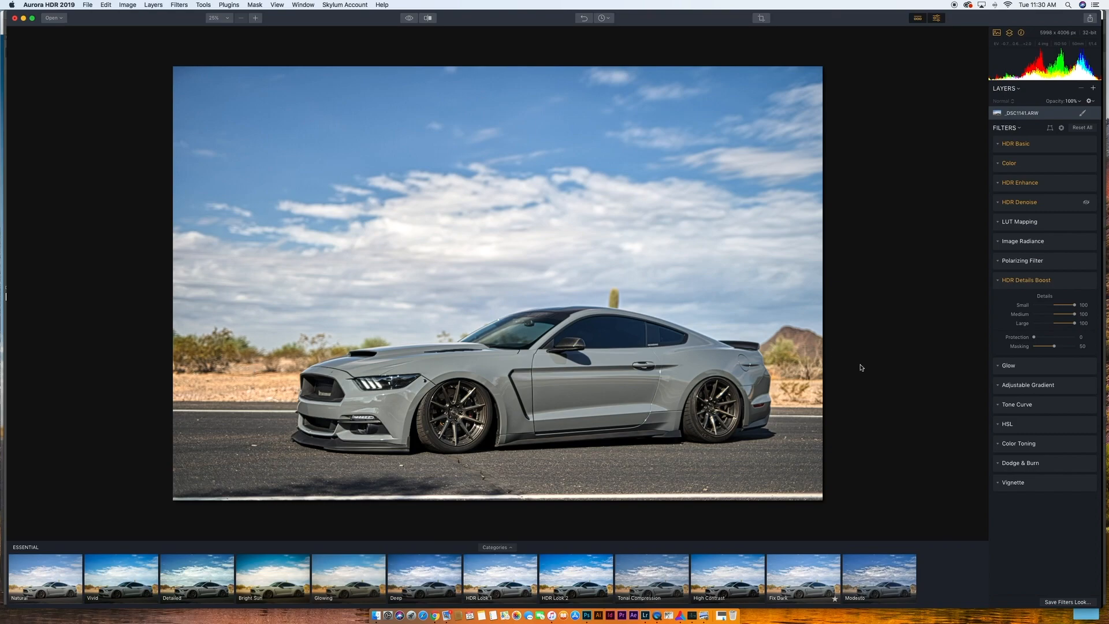
click(1074, 280)
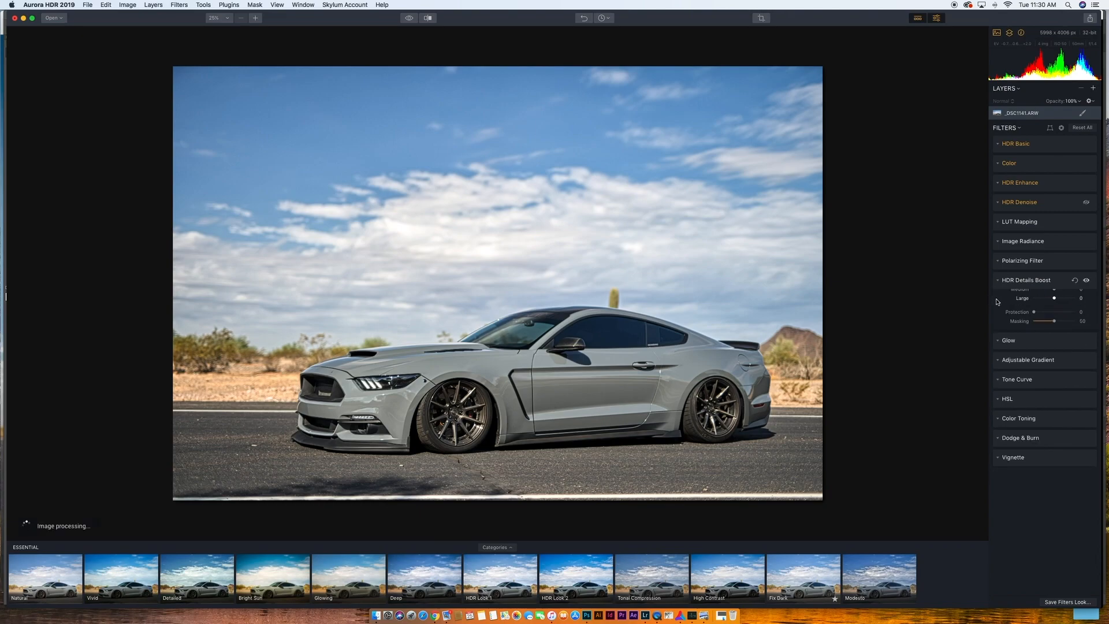
Step: Set the Glow filter to amount 100, brightness 68 and warmth -18
click(999, 299)
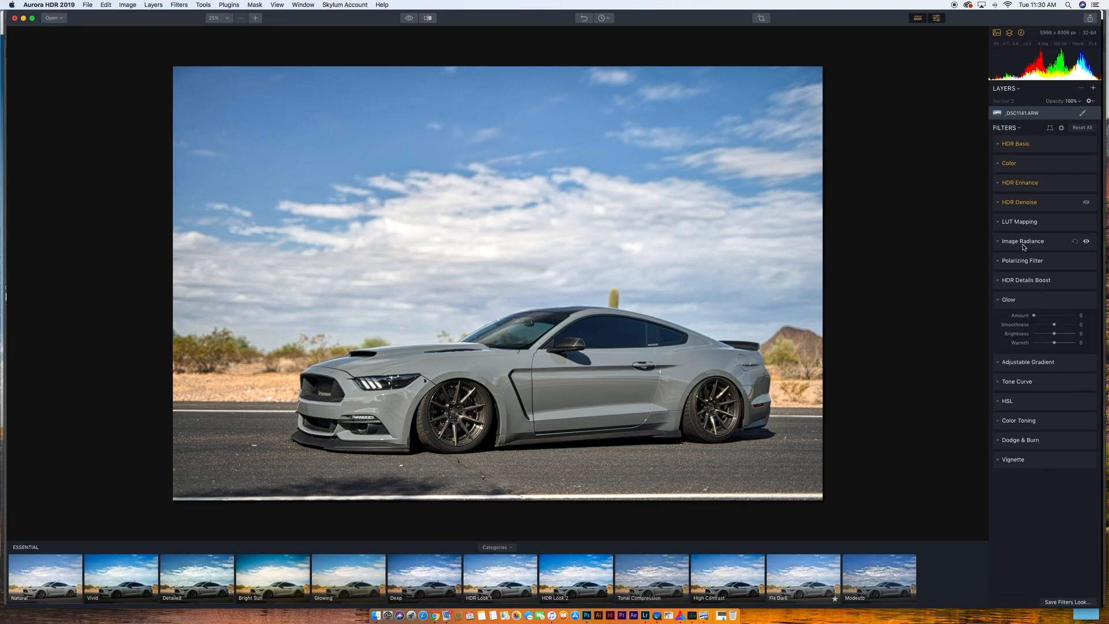
click(1034, 316)
drag(1034, 316, 1093, 317)
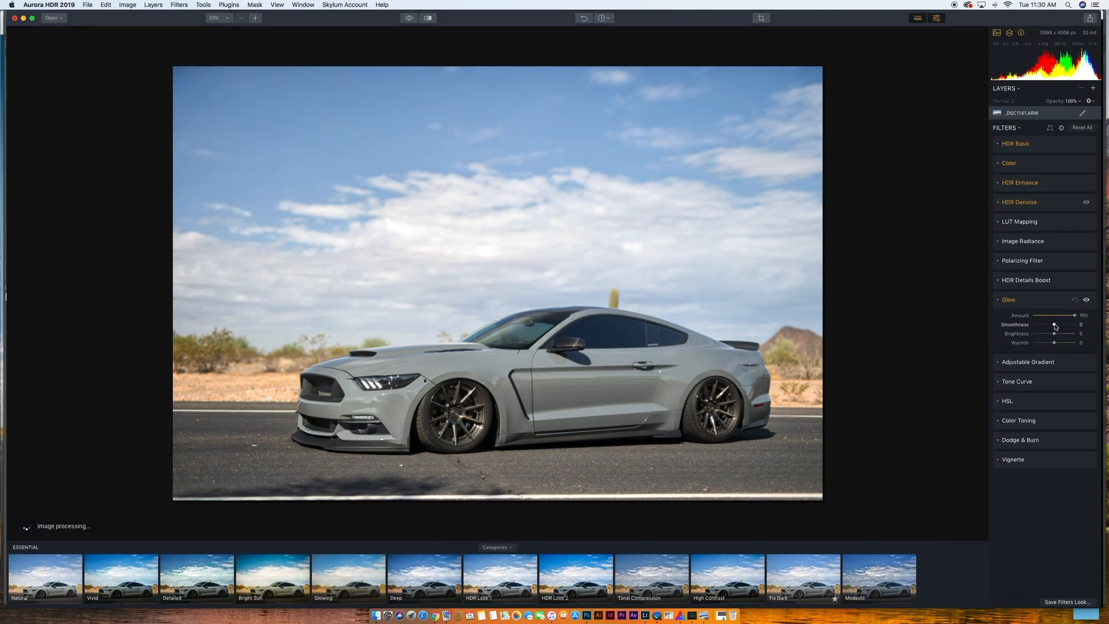
mouse_move(1056, 335)
mouse_down()
mouse_move(1070, 335)
mouse_move(1051, 345)
mouse_up()
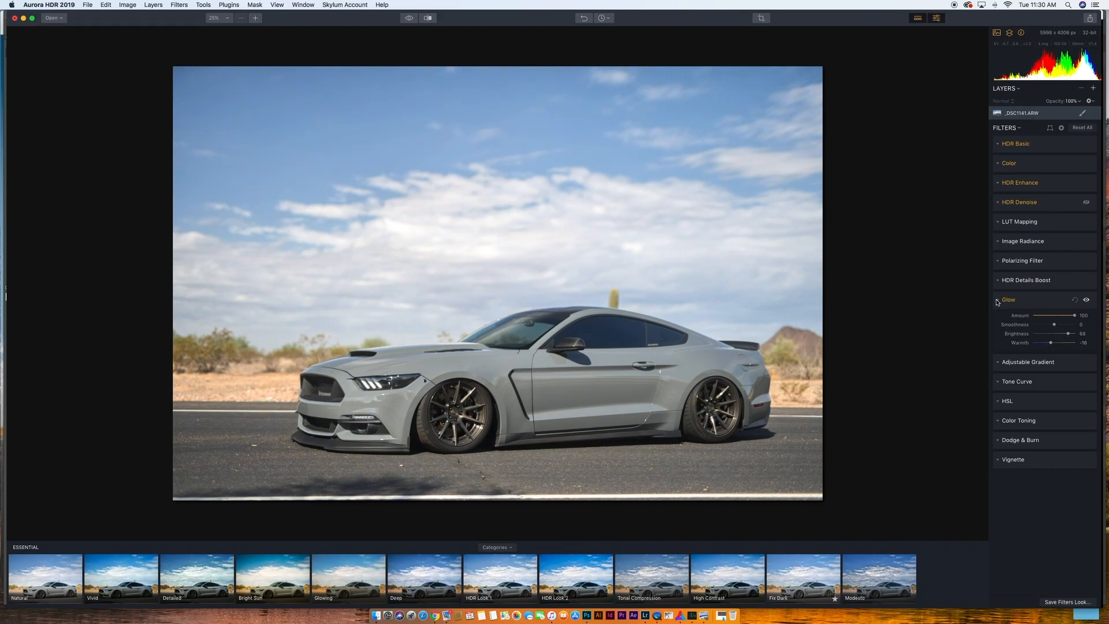
Step: Compare the image with and without the Glow effect, and reset and collapse that filter
click(1086, 300)
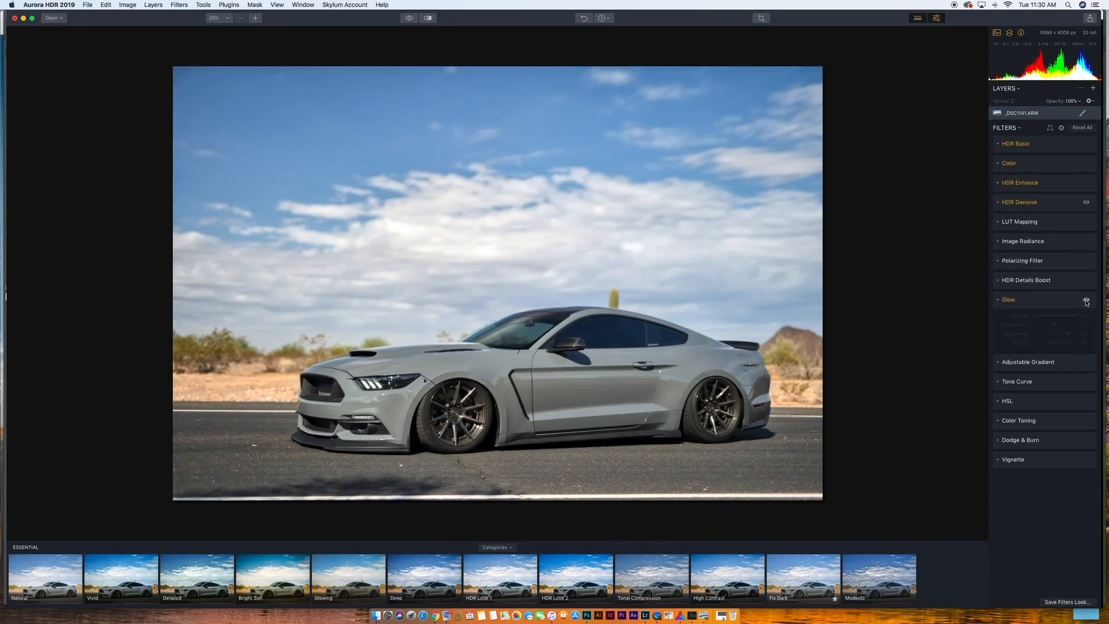
click(999, 301)
click(999, 301)
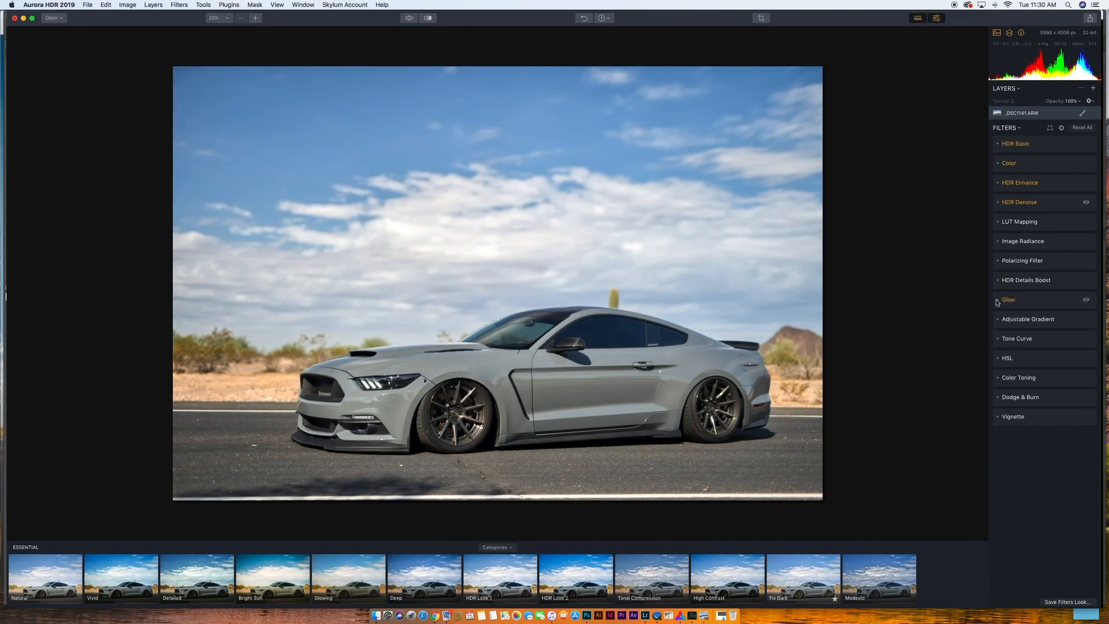
click(1021, 302)
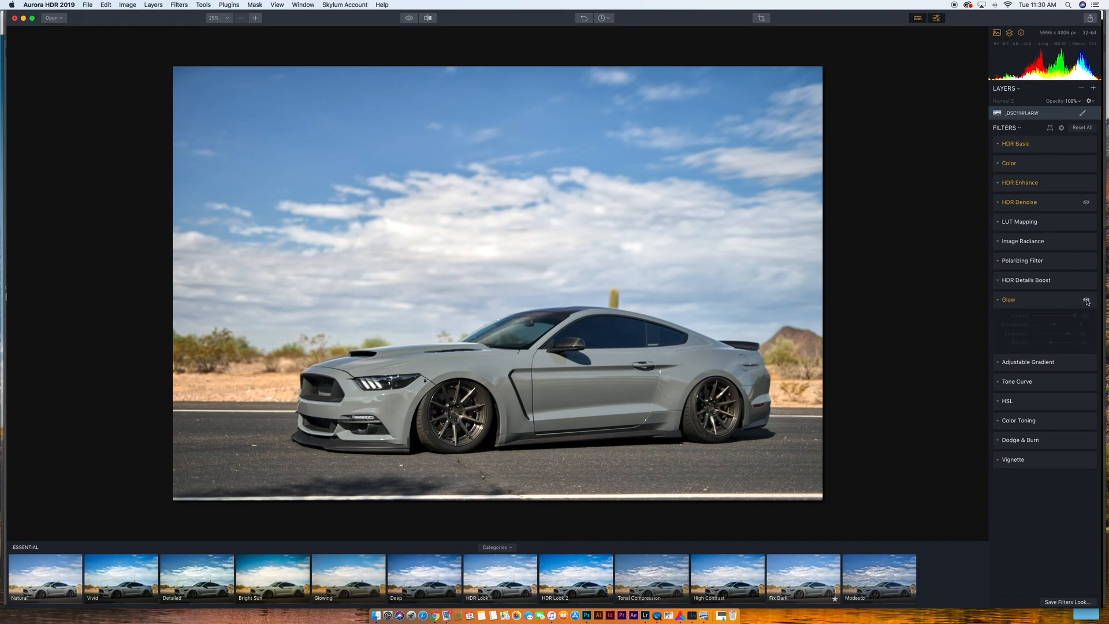
click(1086, 300)
click(1084, 300)
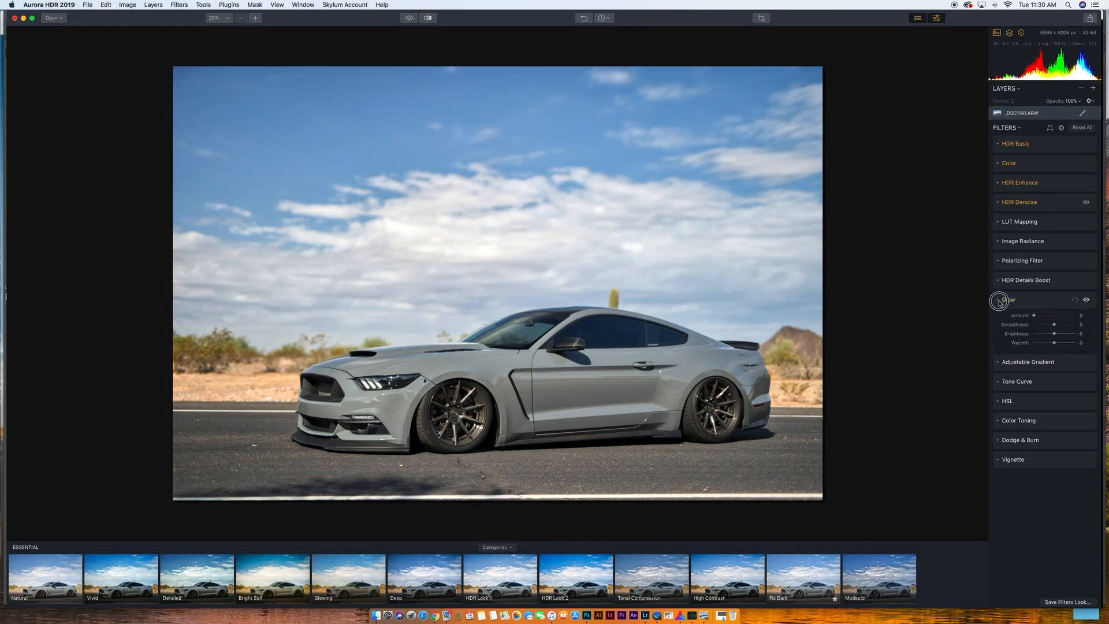
click(999, 301)
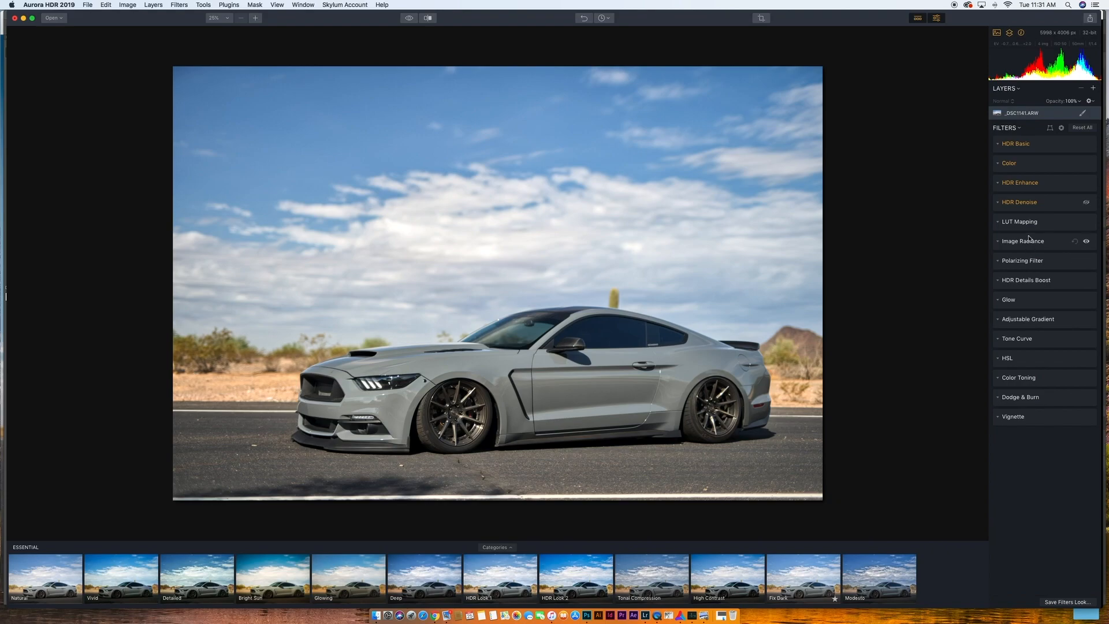
Step: Try the Adjustable Gradient's top half at exposure -100 and warmth -54, and reset and collapse that filter
click(997, 320)
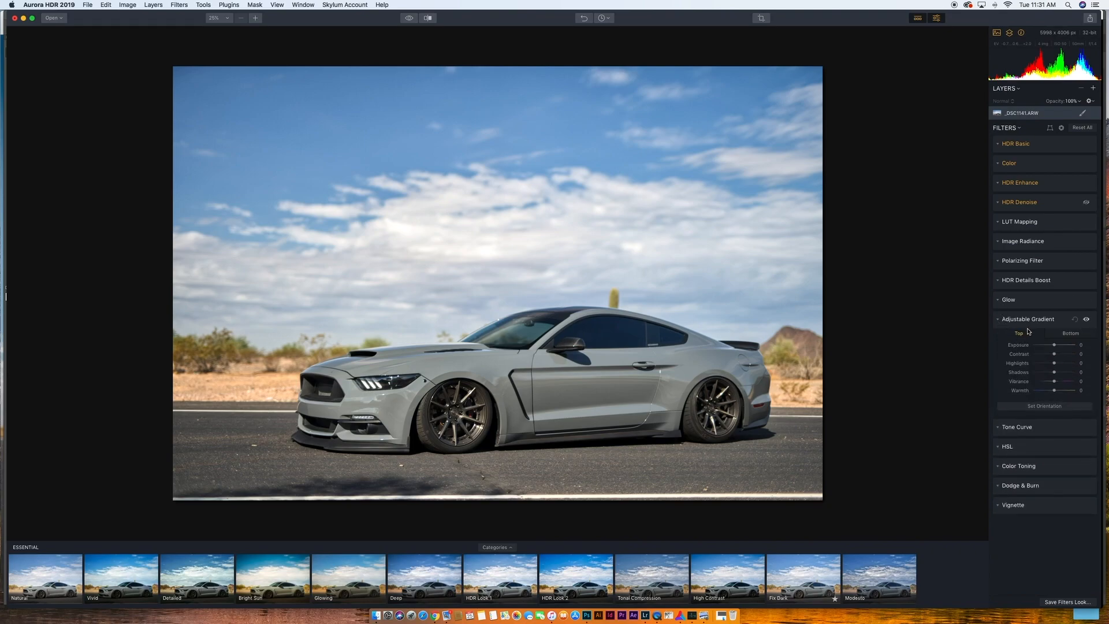
click(1020, 334)
drag(1053, 344, 1022, 347)
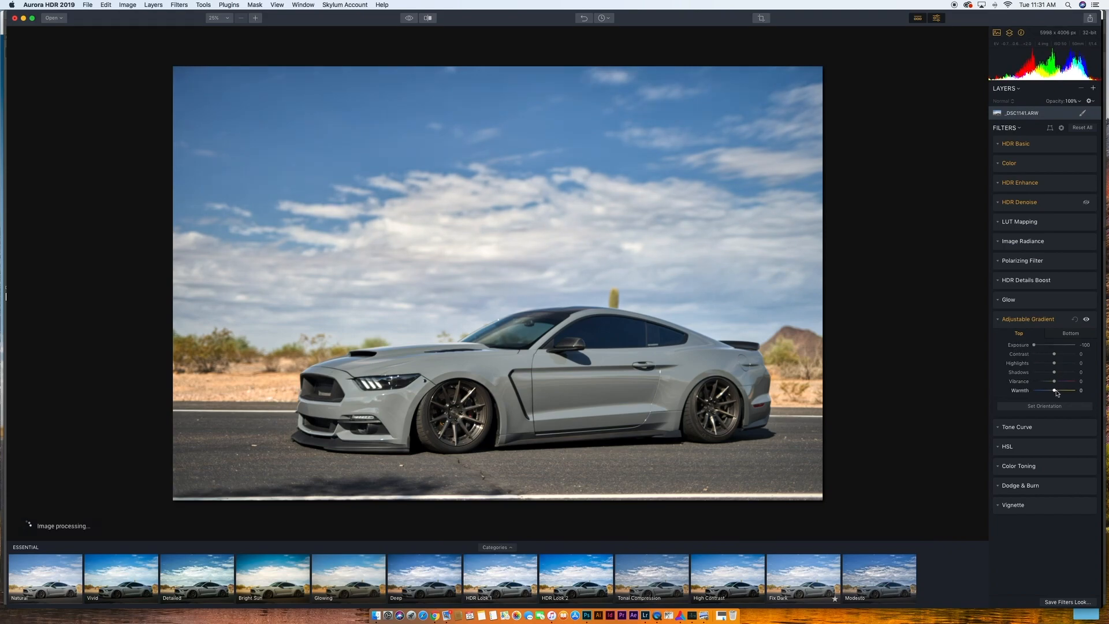
drag(1055, 391, 1042, 393)
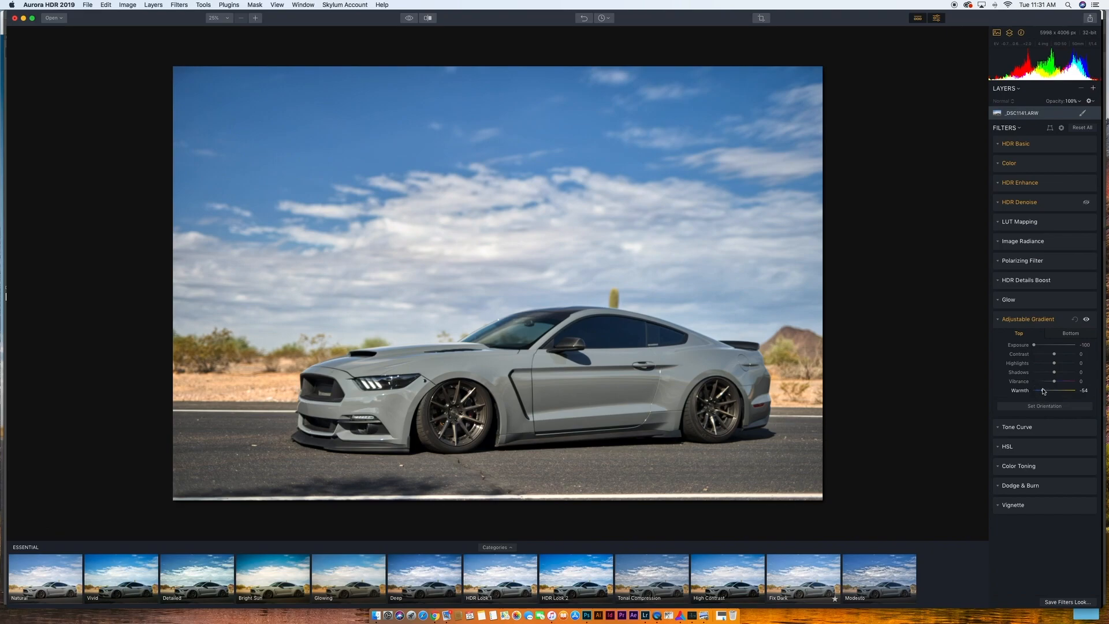
click(1074, 320)
click(1005, 320)
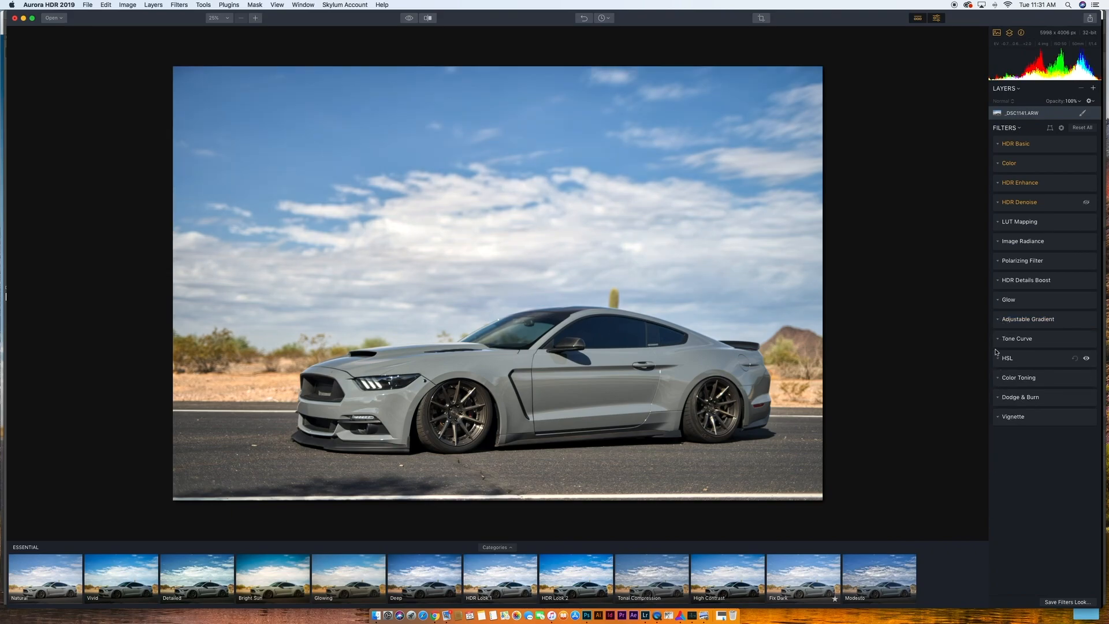
Step: Try two control points on the blue channel of the Tone Curve, and reset the curve
click(999, 340)
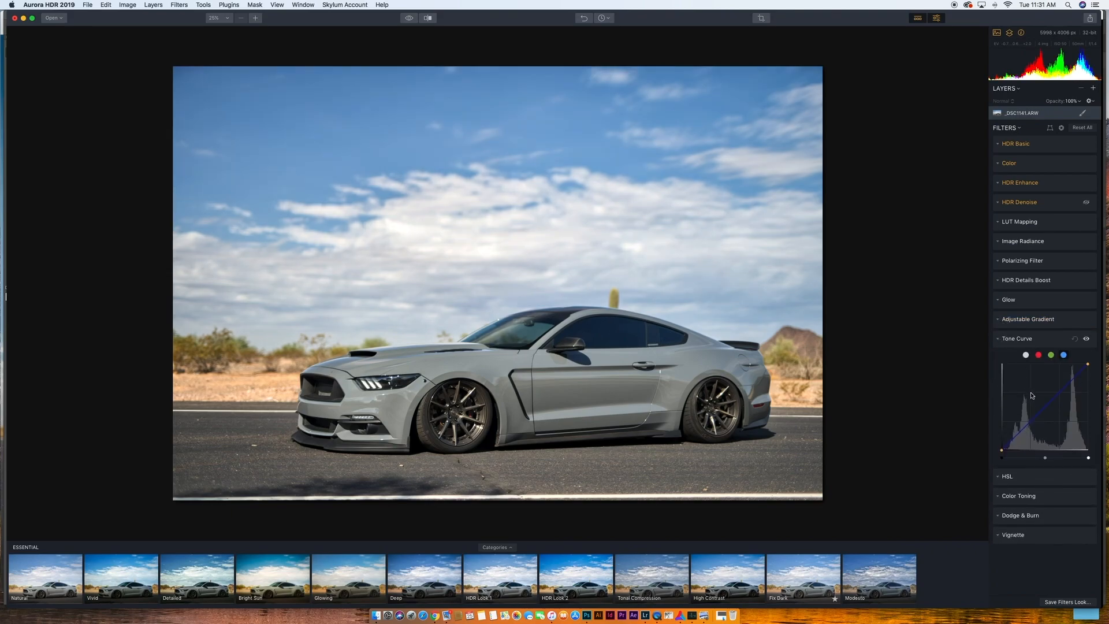
click(1025, 429)
click(1059, 403)
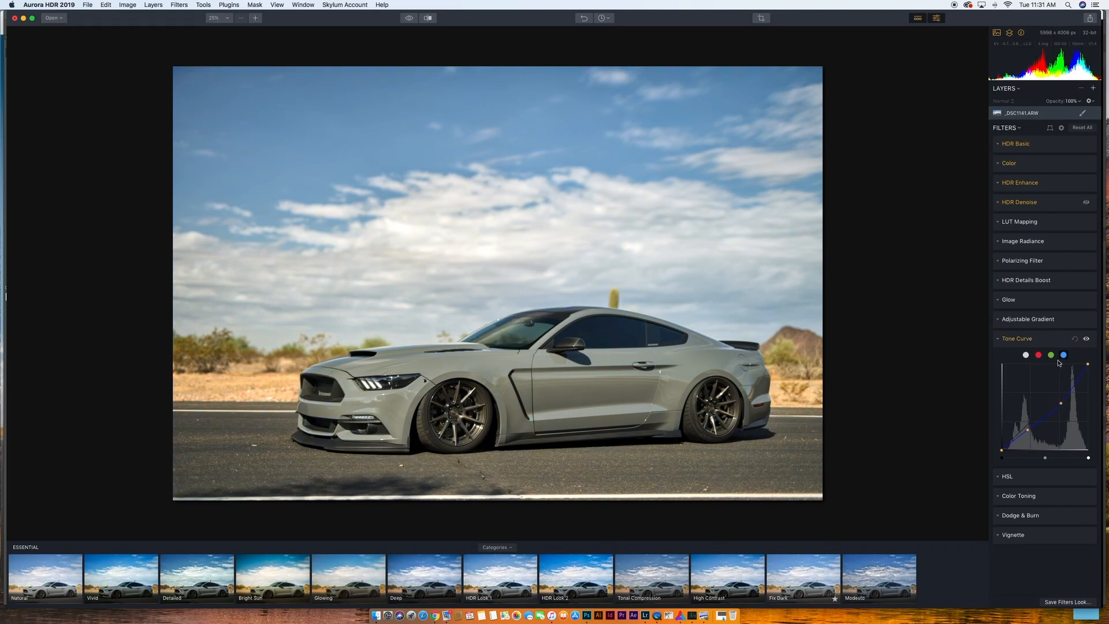
click(1075, 339)
Step: Shape the overall Tone Curve into an S with one point lowered in the shadows and one raised in the highlights
click(1025, 356)
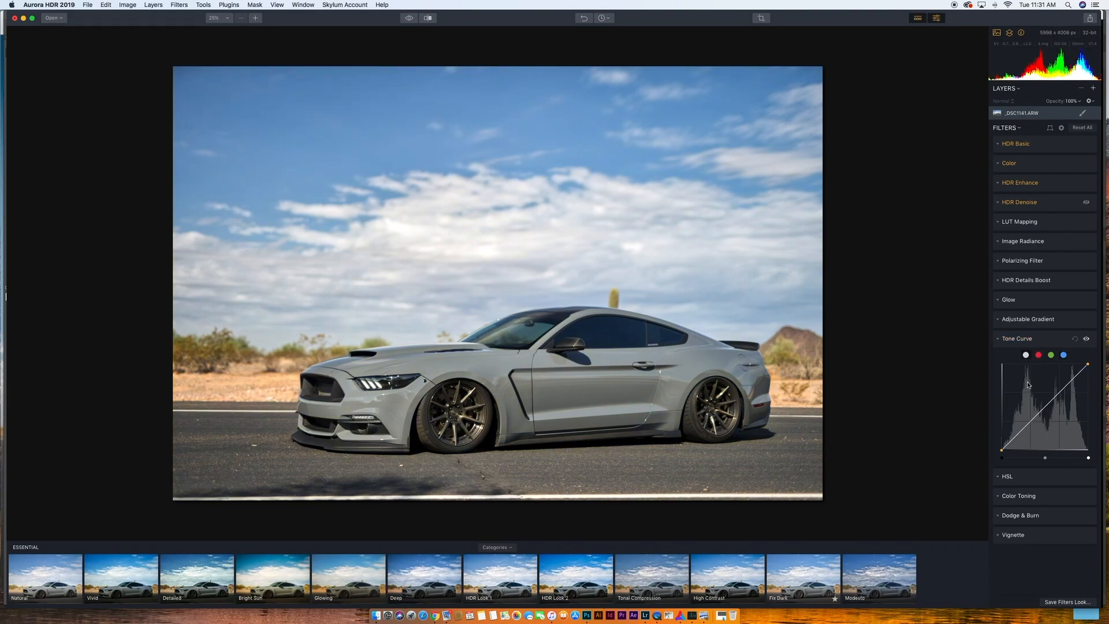
click(1032, 423)
click(1062, 395)
drag(1062, 395, 1036, 427)
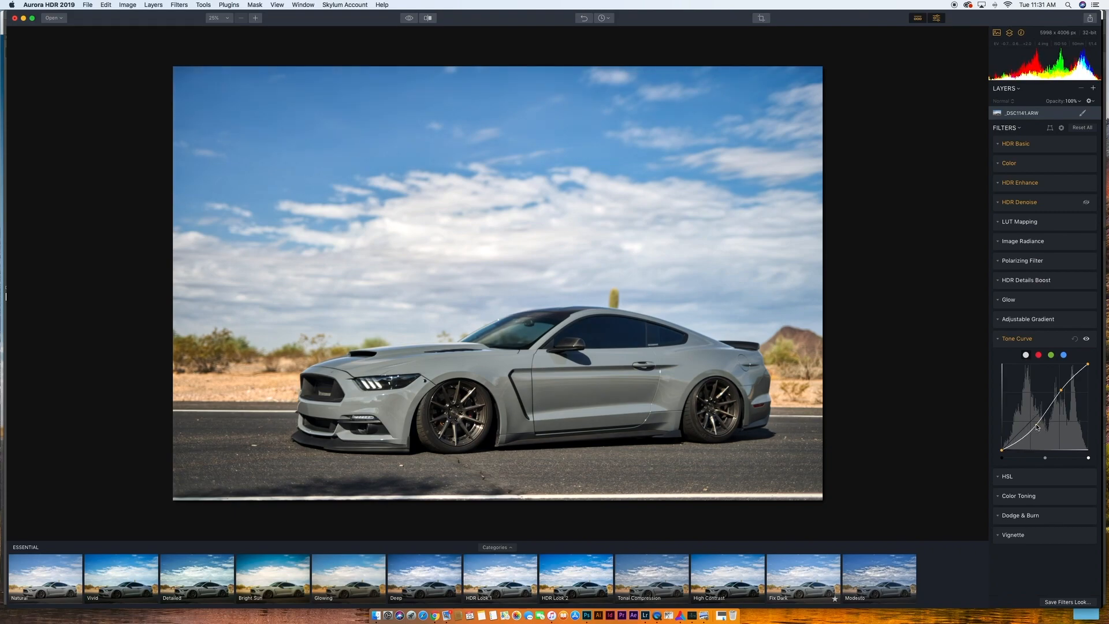
drag(1062, 391, 1060, 386)
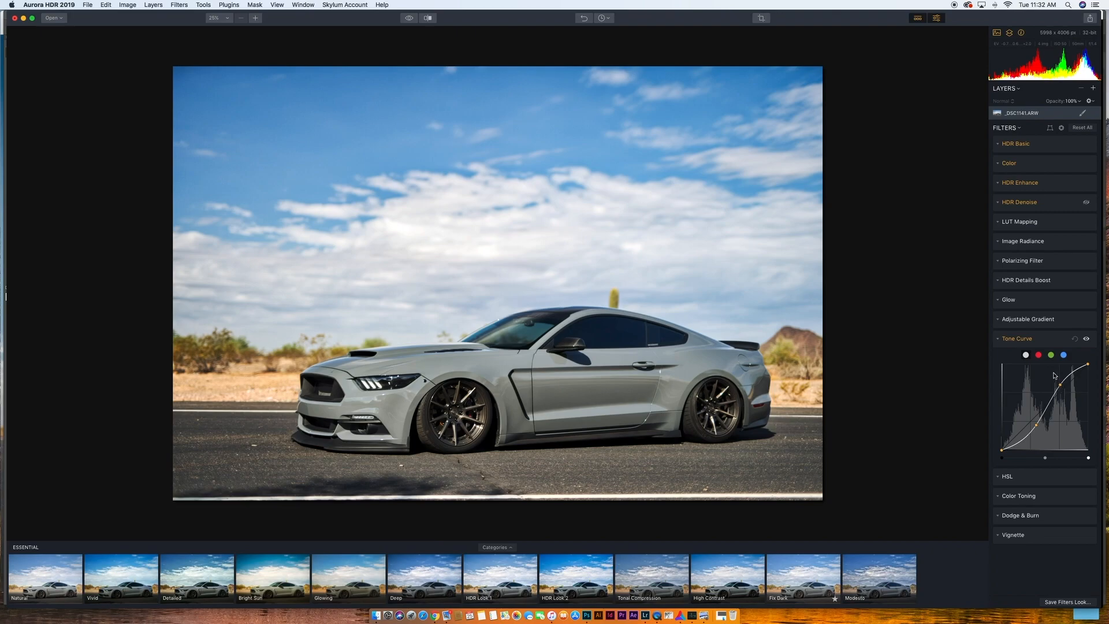
Step: Try raising the red curve's black point and moving it inward, and reset and collapse the Tone Curve filter
click(1038, 354)
mouse_move(1002, 451)
mouse_down()
mouse_move(1011, 454)
mouse_move(999, 443)
mouse_up()
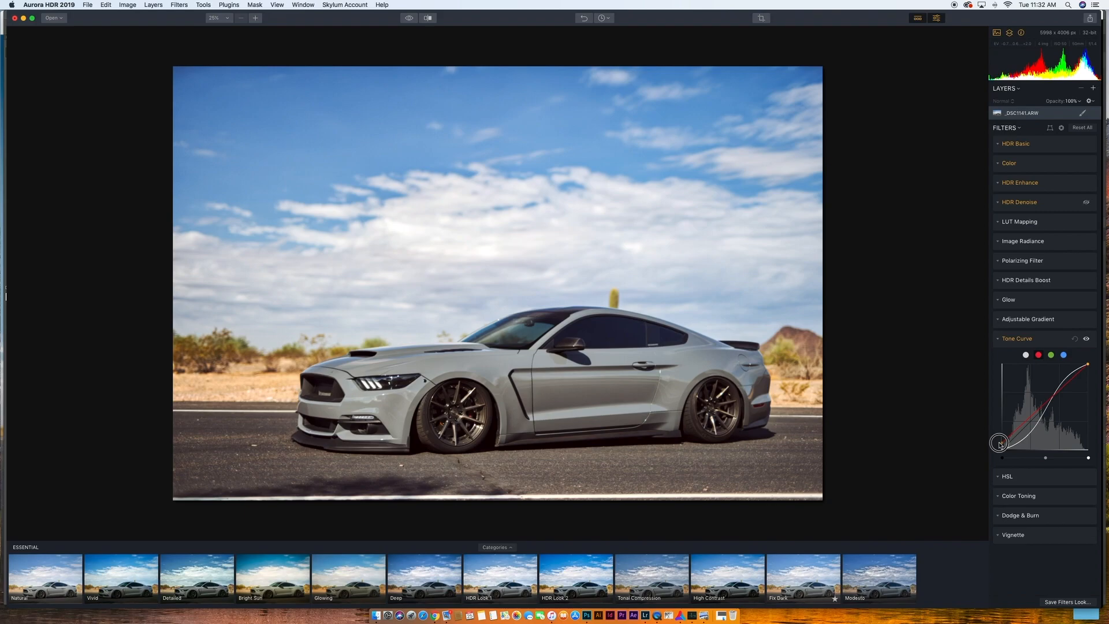
drag(1000, 443, 999, 450)
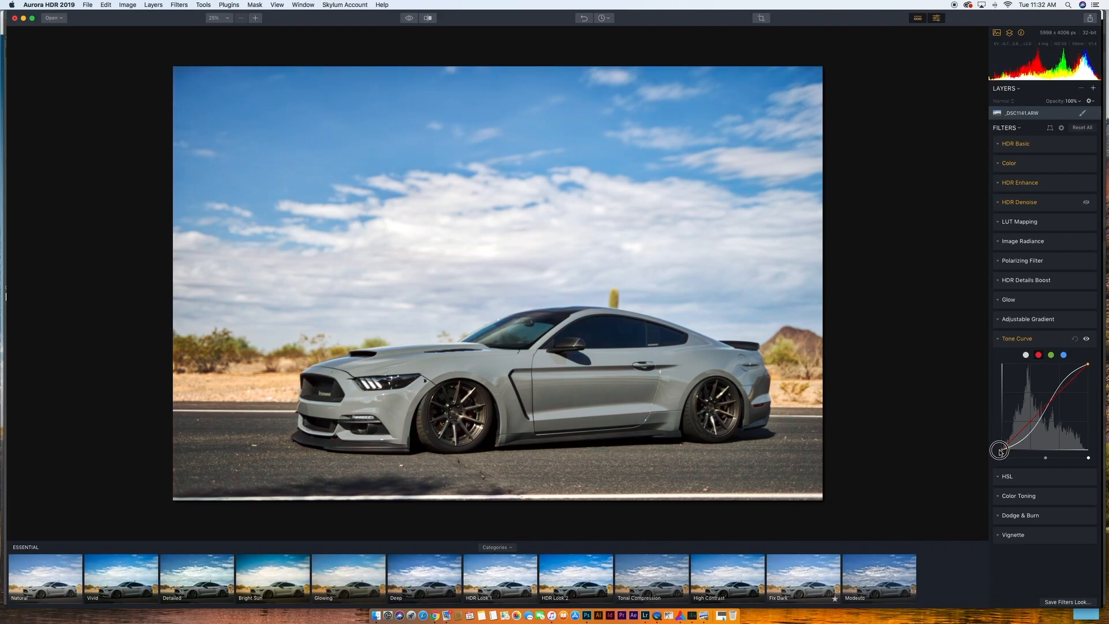
drag(1000, 451, 1022, 466)
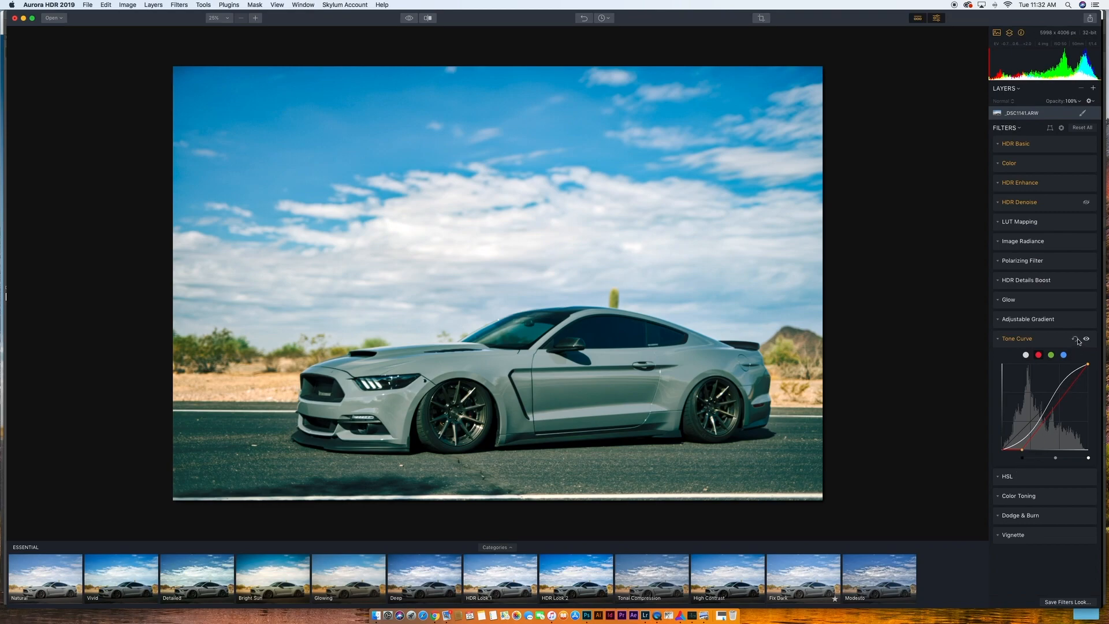
click(1063, 354)
click(1074, 339)
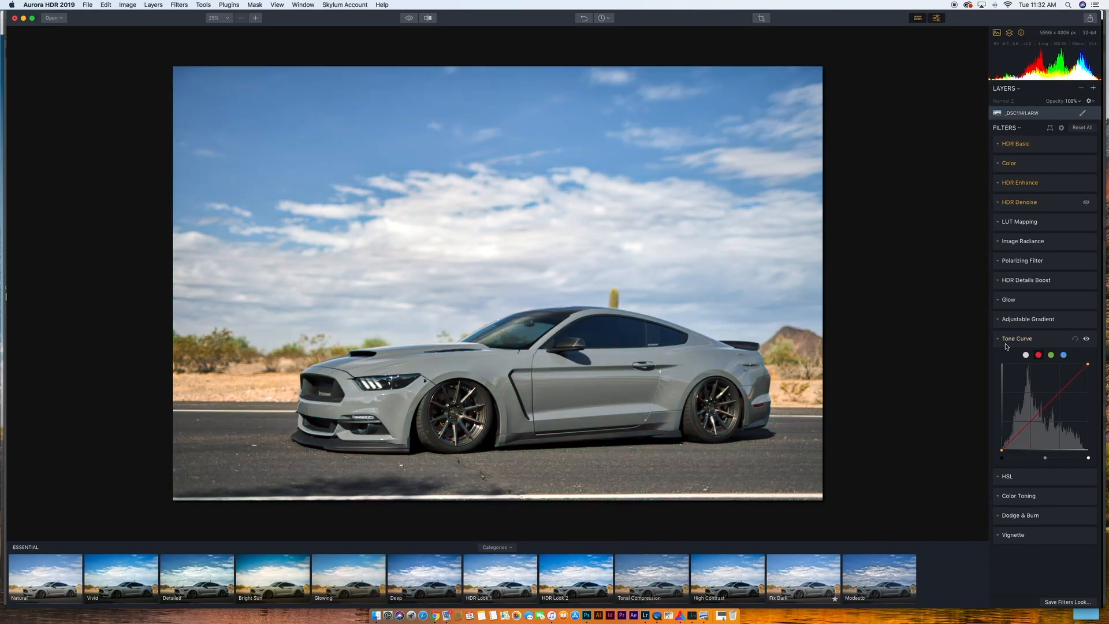
click(998, 339)
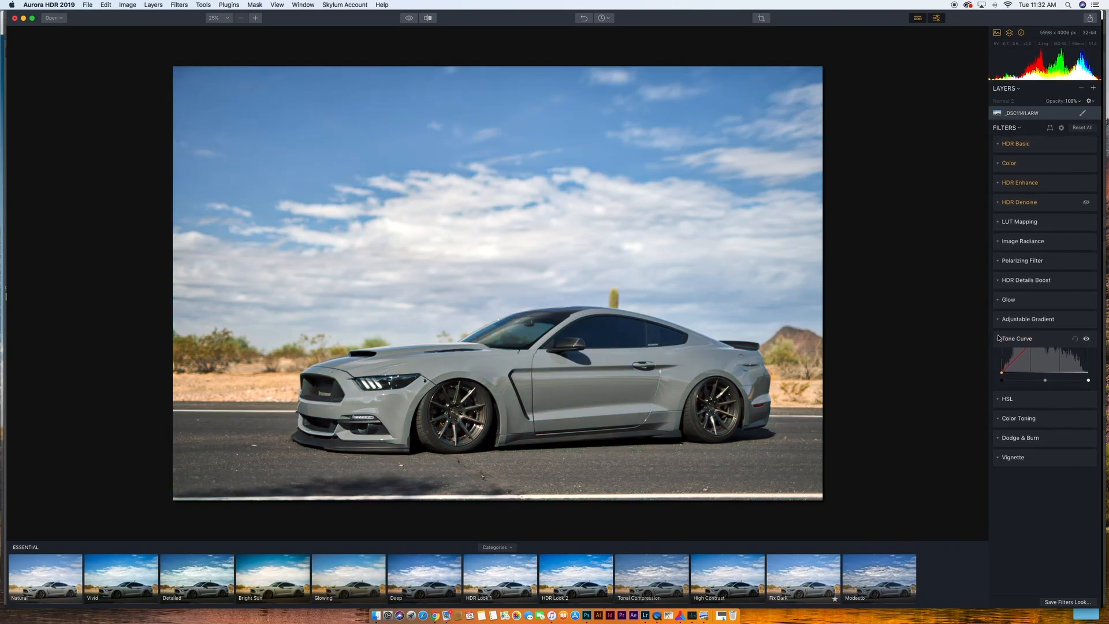
Step: Try shifting the blue hue in HSL, and test blue saturation at 100 and -100 before returning it to -5
click(998, 359)
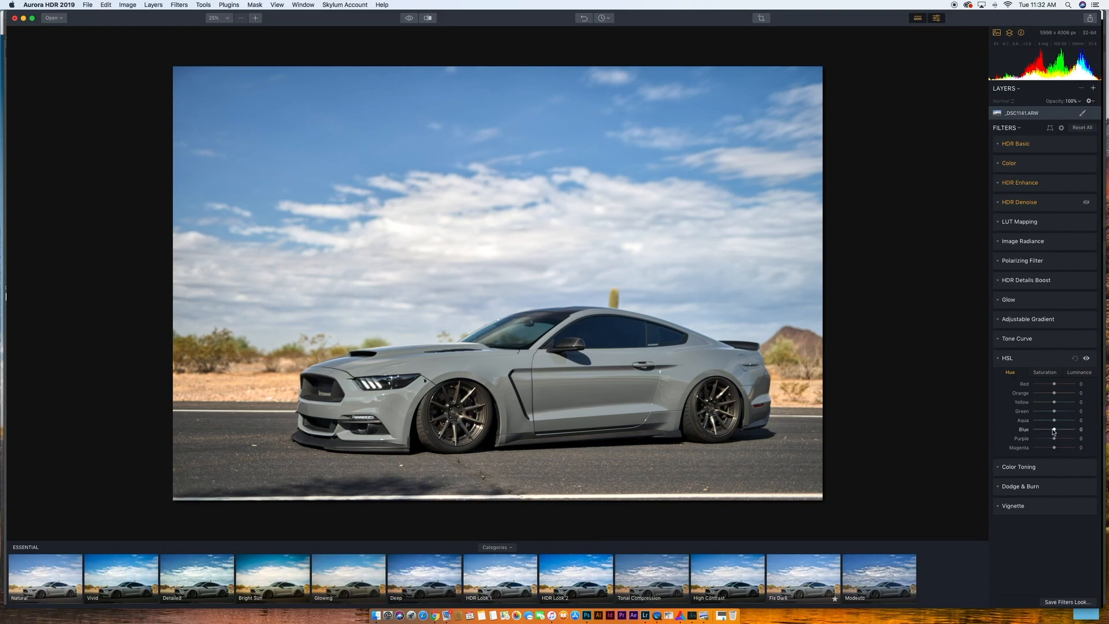
mouse_move(1054, 430)
mouse_down()
mouse_move(1036, 434)
mouse_move(1082, 430)
mouse_move(1028, 413)
mouse_move(1067, 413)
mouse_move(1055, 414)
mouse_up()
click(1044, 373)
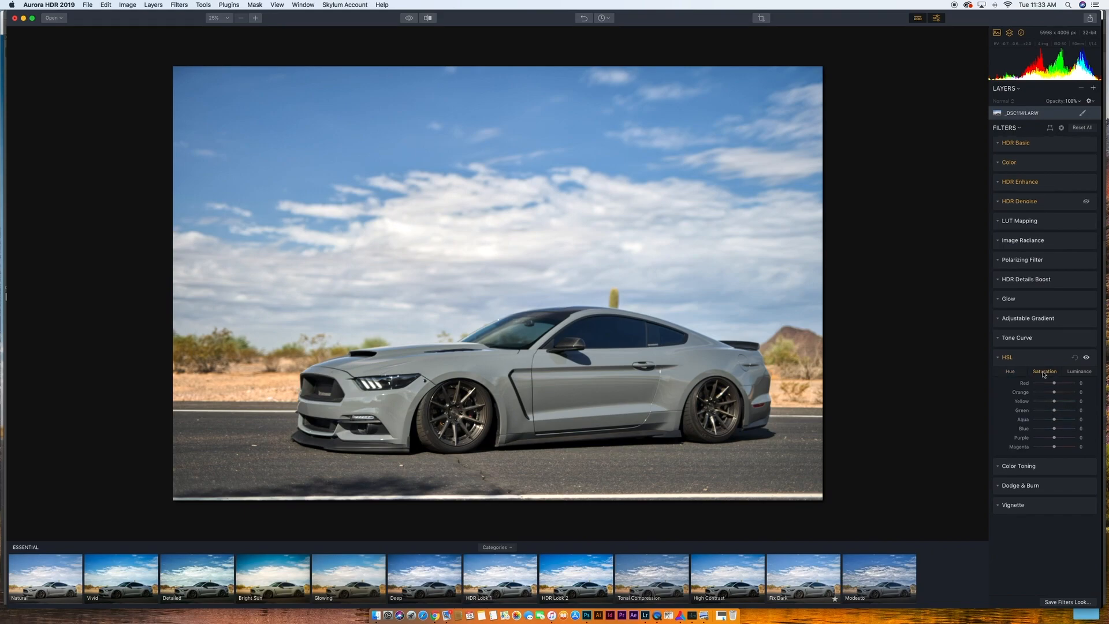
drag(1054, 430, 1084, 428)
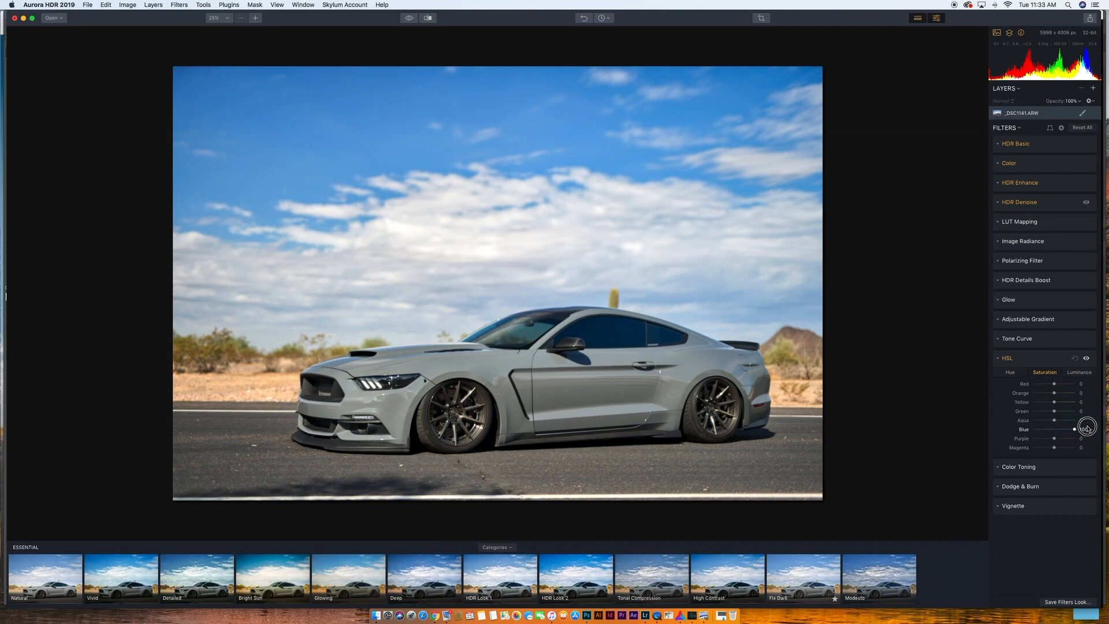
mouse_move(1071, 428)
mouse_down()
mouse_move(1056, 426)
mouse_move(1078, 412)
mouse_move(1054, 411)
mouse_move(1055, 430)
mouse_up()
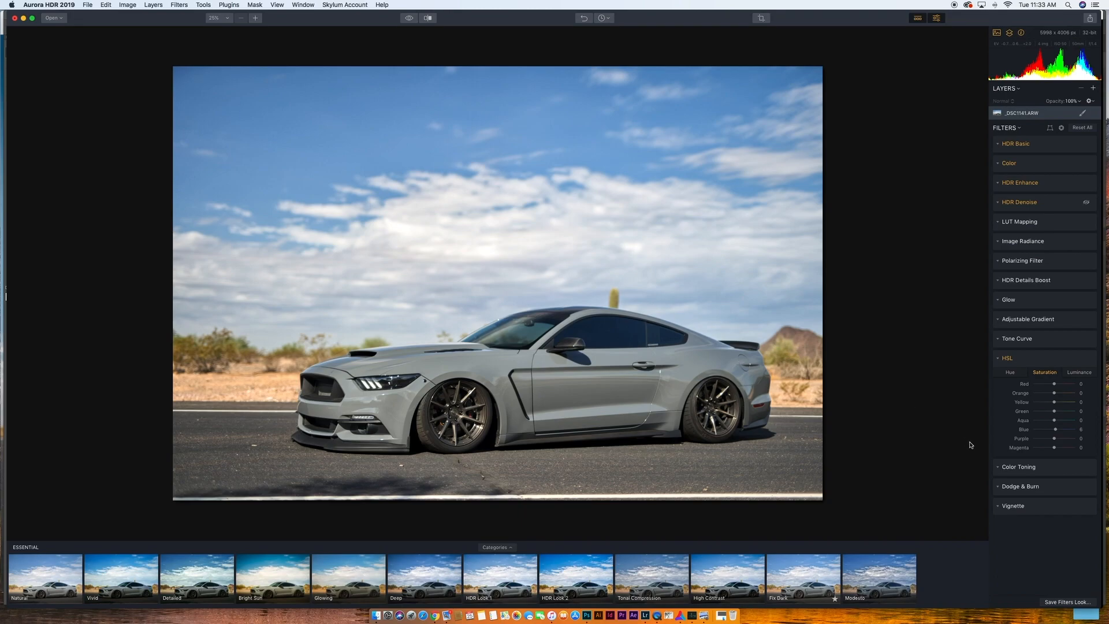
drag(1055, 432, 1019, 436)
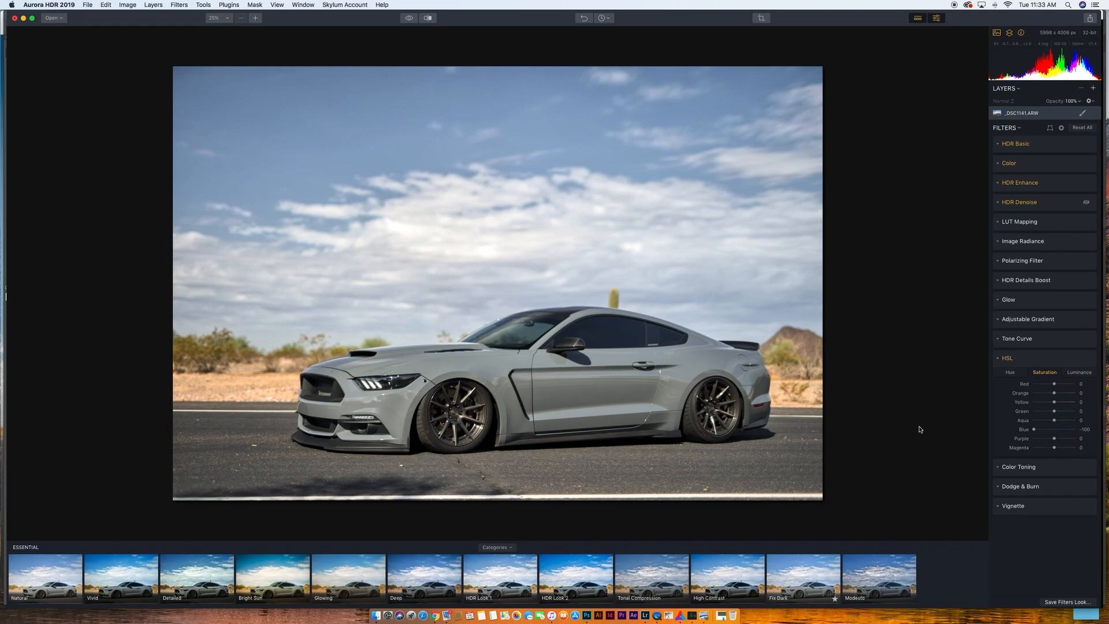
drag(1034, 430, 1053, 429)
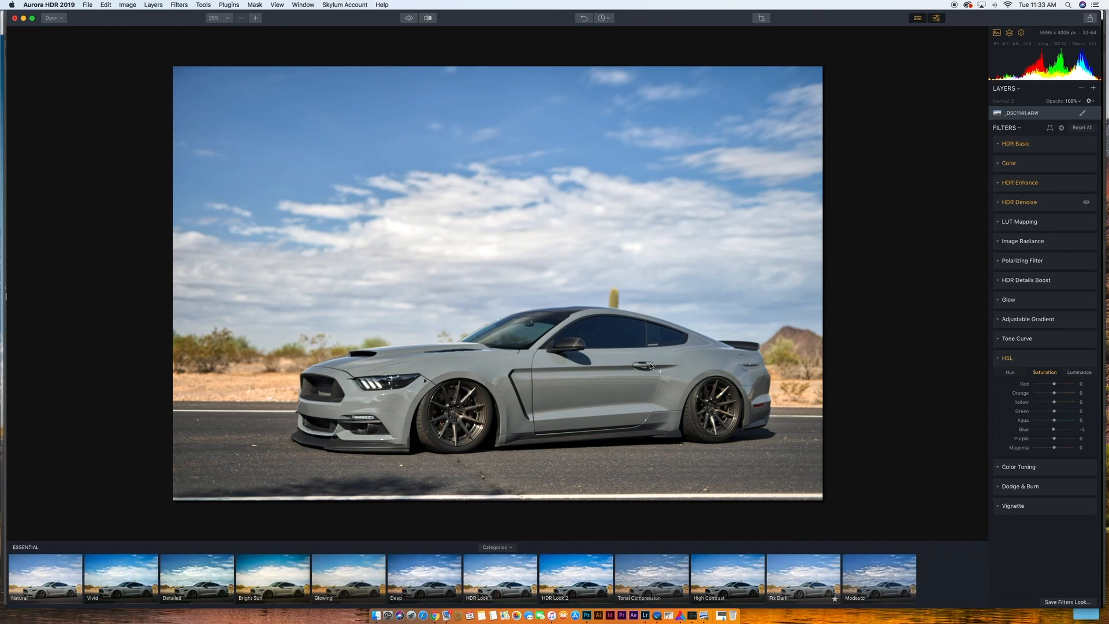
Step: Try the blue luminance in HSL at -100, and reset and collapse that filter
click(1078, 372)
mouse_move(1053, 430)
mouse_down()
mouse_move(1015, 431)
mouse_move(1090, 433)
mouse_move(1032, 432)
mouse_up()
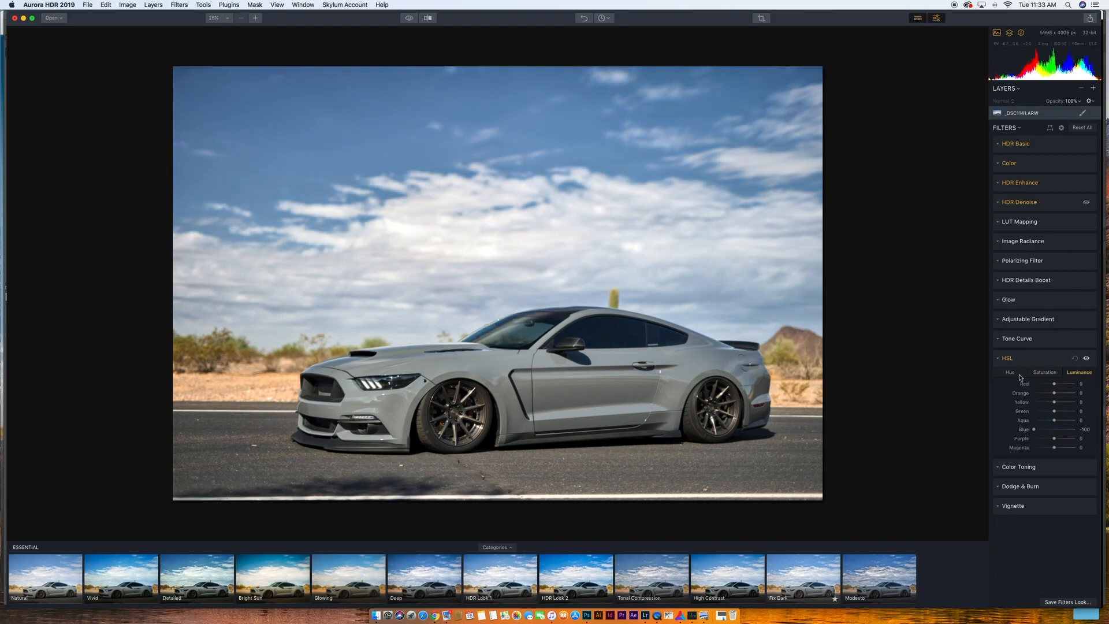
click(1073, 359)
click(1000, 359)
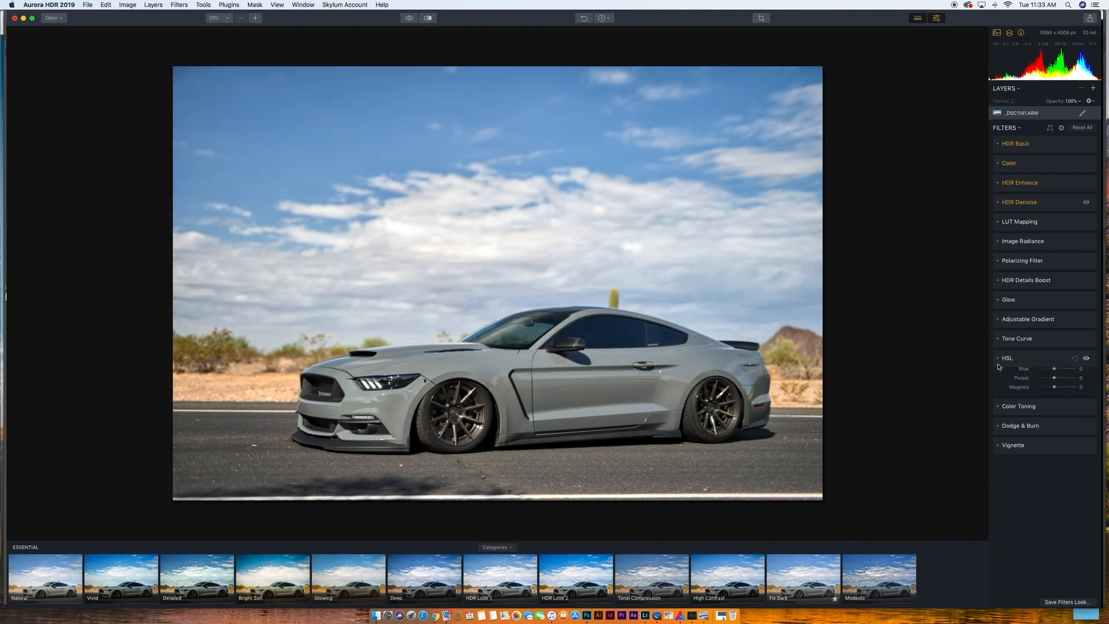
Step: Try Color Toning with highlights at hue 23, saturation 71 and shadows at hue 193, saturation 43, and reset and collapse it
click(998, 378)
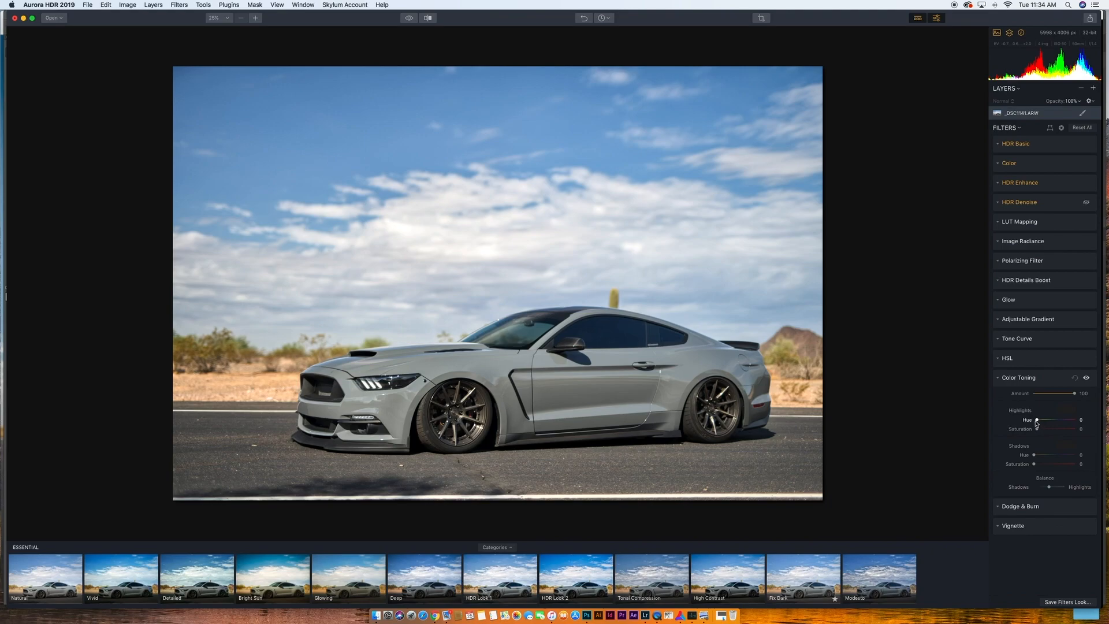
drag(1037, 422, 1051, 463)
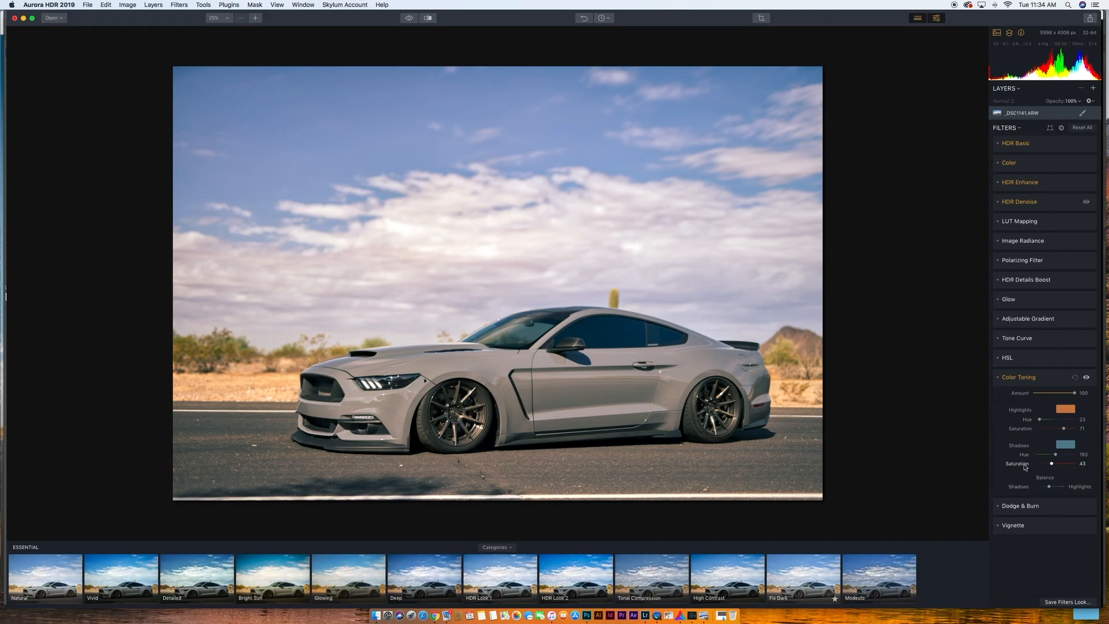
click(1001, 378)
click(1002, 378)
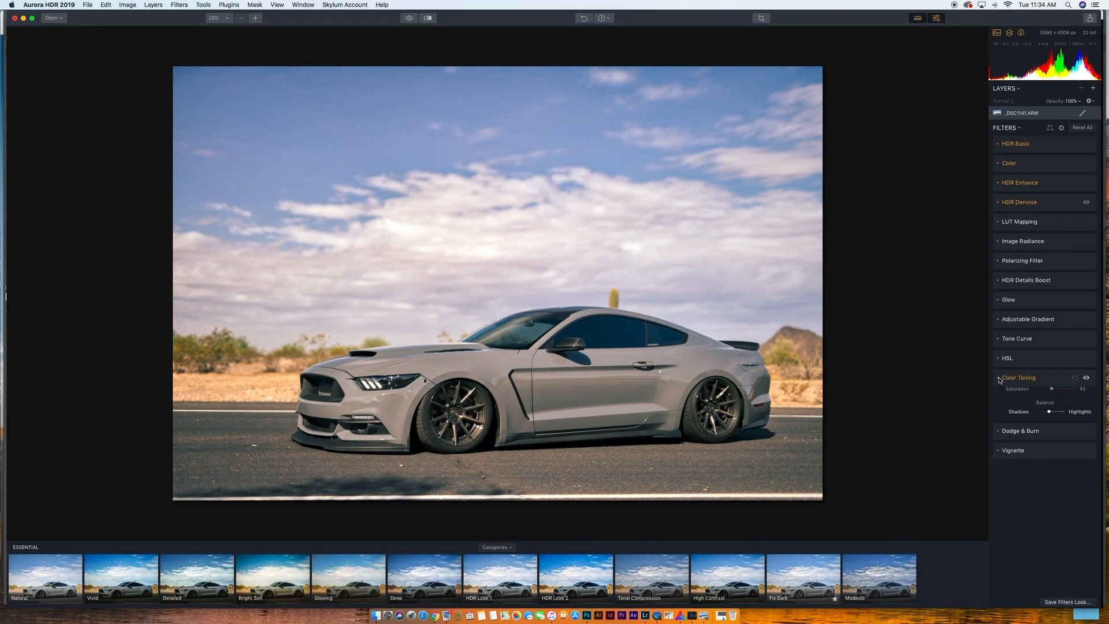
click(1074, 379)
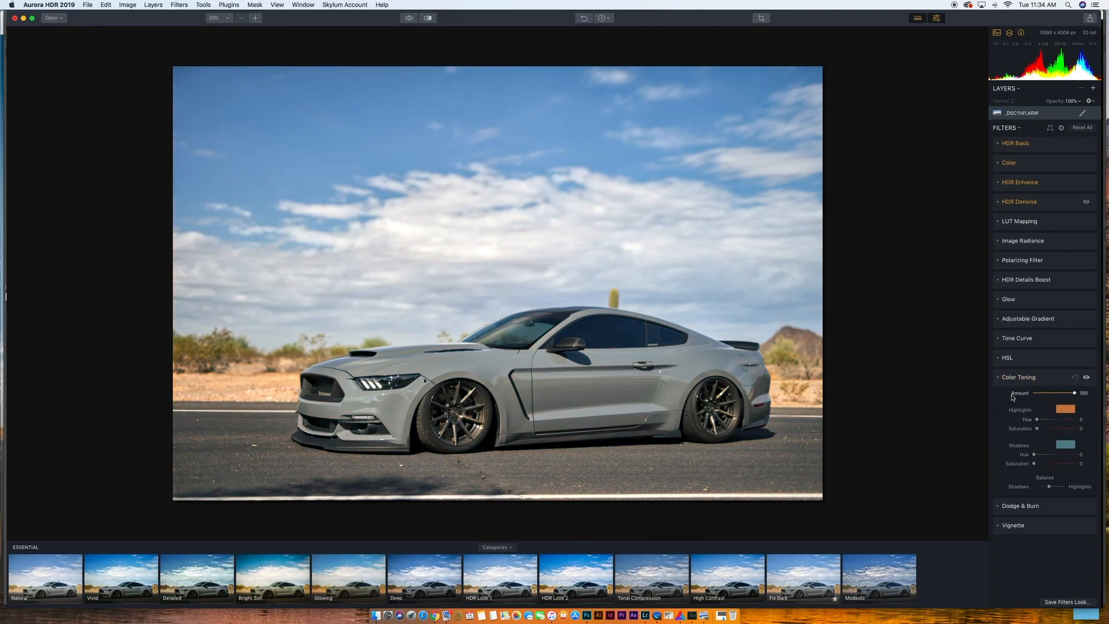
click(998, 381)
Step: Lighten the car's lower door and front wheel in Dodge & Burn with a size 40 brush at 50% strength
click(1001, 398)
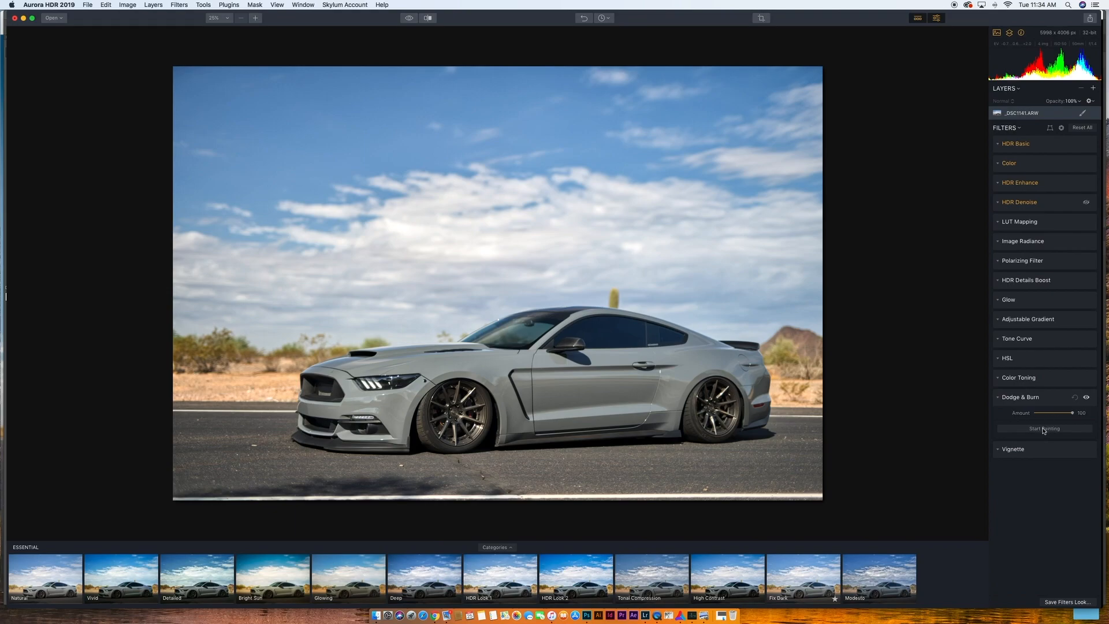
click(1044, 429)
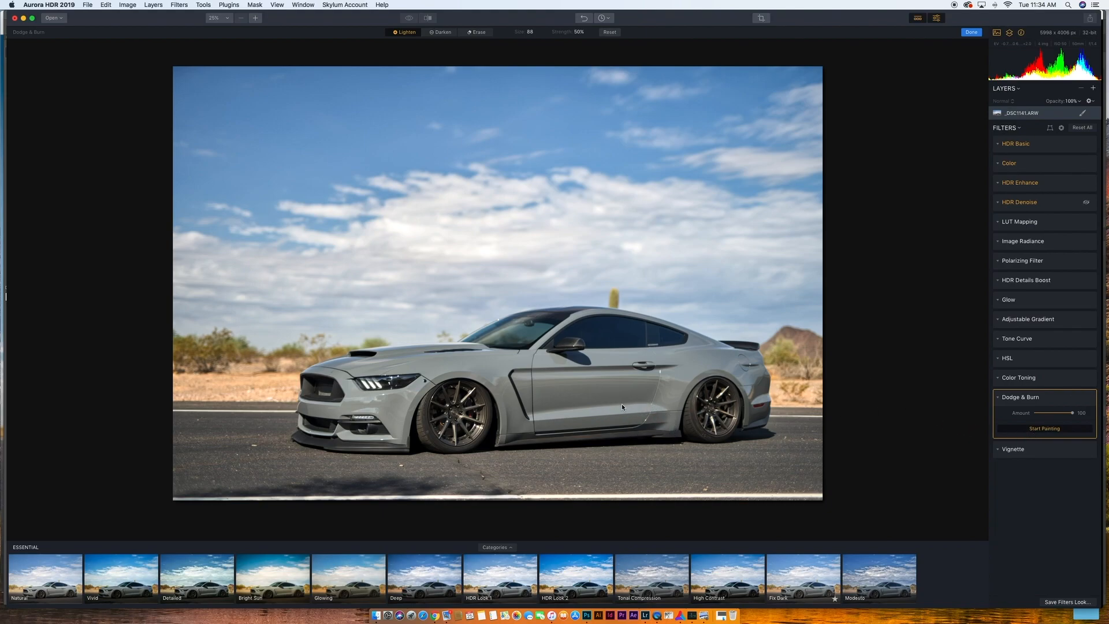
key(bracketleft)
key(bracketleft)
key(bracketleft)
drag(533, 417, 657, 408)
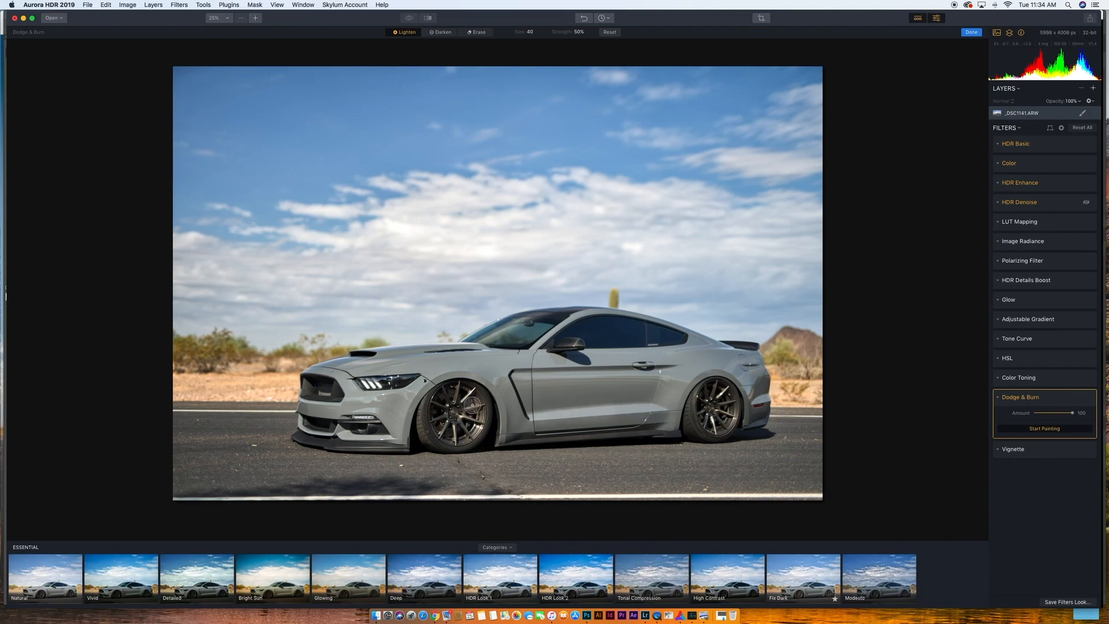
mouse_move(453, 393)
mouse_down()
mouse_move(444, 424)
mouse_move(462, 410)
mouse_move(493, 427)
mouse_up()
Step: Compare the image with and without Dodge & Burn, and reset and collapse that filter
mouse_move(1068, 398)
click(1086, 397)
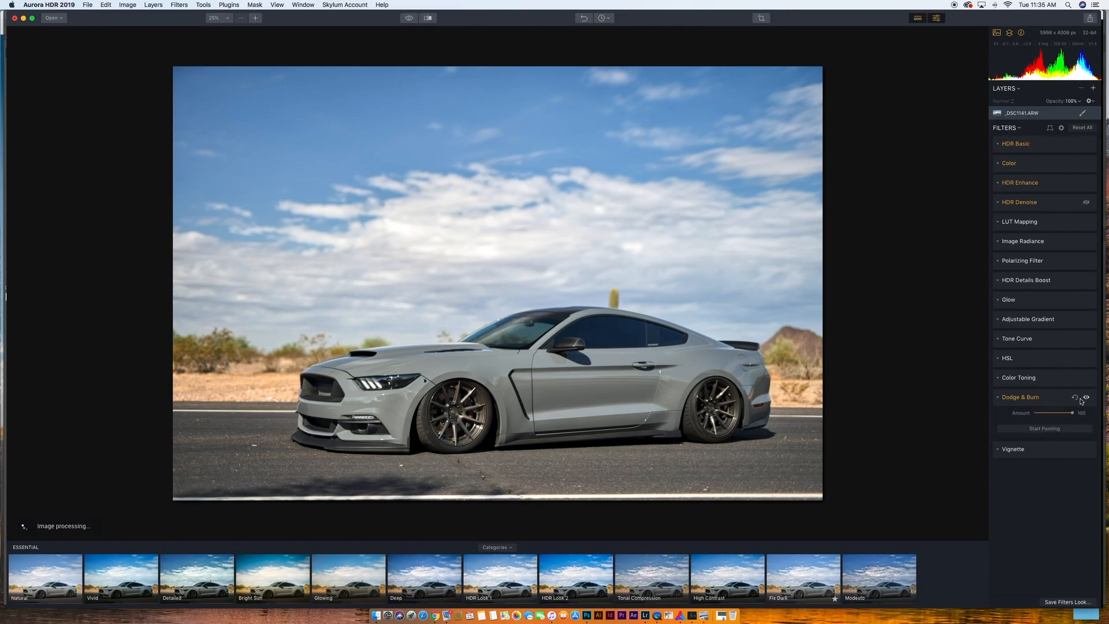
click(1074, 398)
click(997, 397)
Step: Set the Vignette filter to amount -78 and inner brightness 63
click(997, 417)
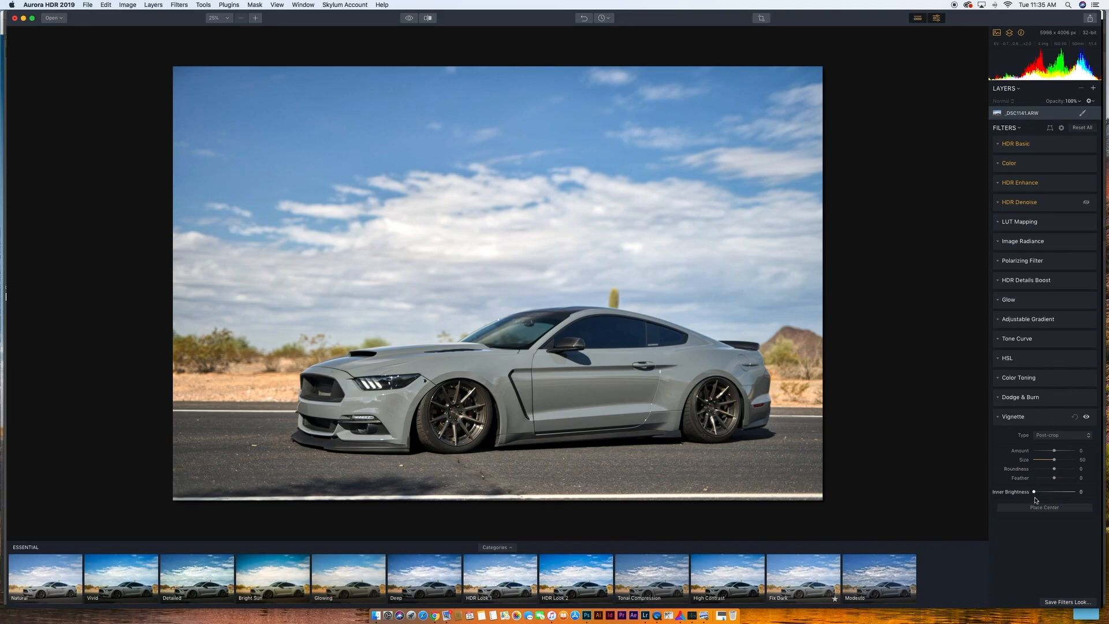
drag(1034, 491, 1045, 493)
drag(1055, 453, 1037, 454)
drag(1042, 492, 1061, 491)
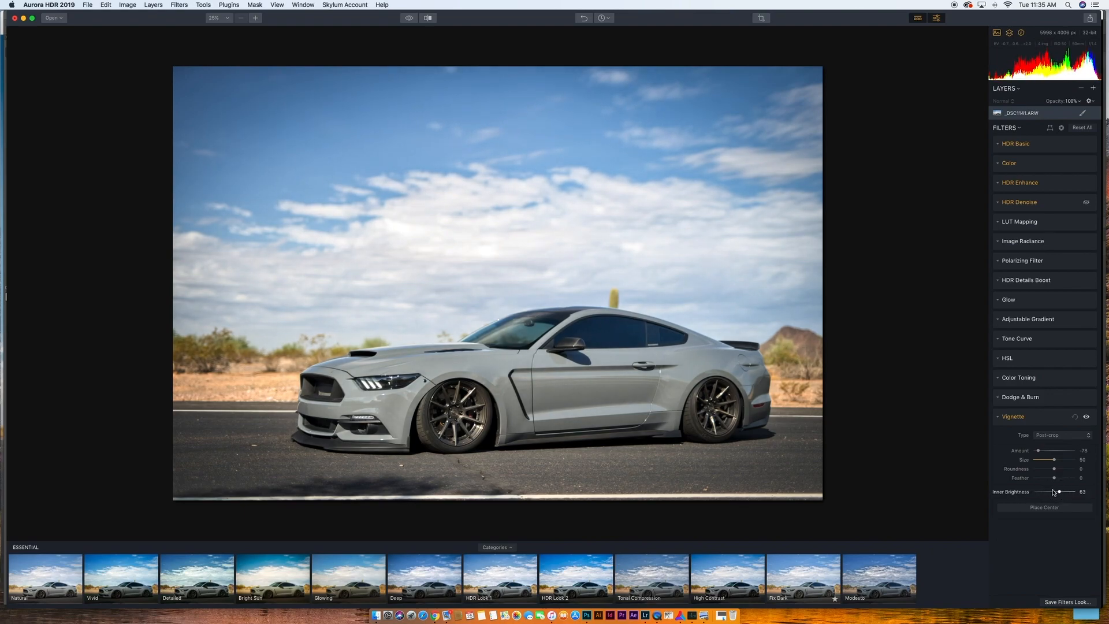
Step: Compare the image with and without the vignette, and reset its settings
click(1086, 416)
click(1086, 416)
click(1086, 416)
click(1086, 416)
click(1075, 416)
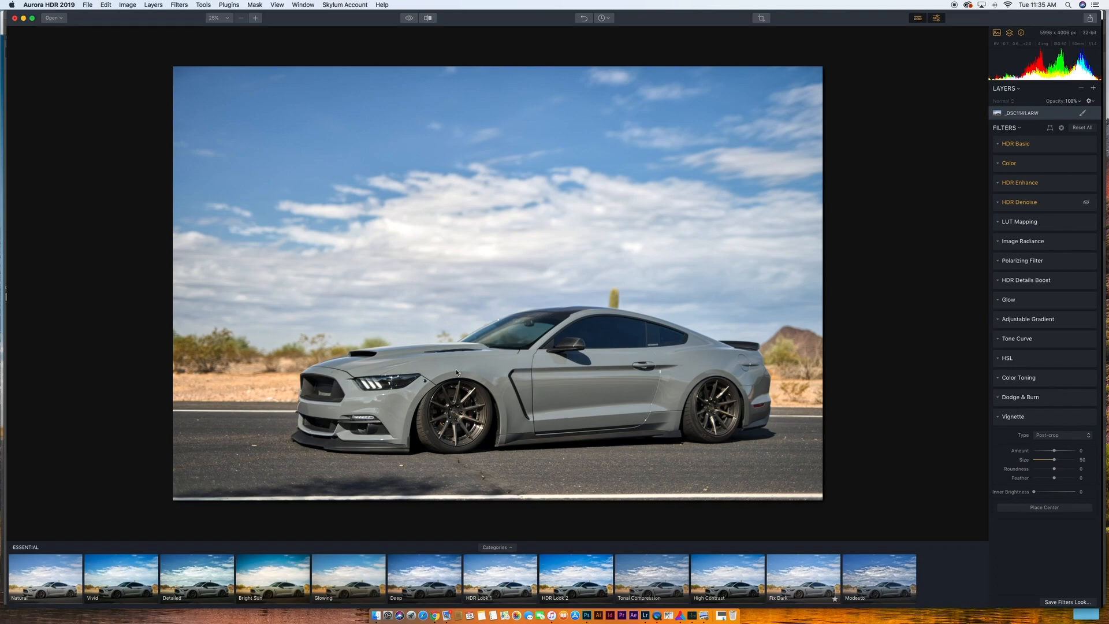
Step: Place the vignette's center on the car's front headlight
click(1039, 507)
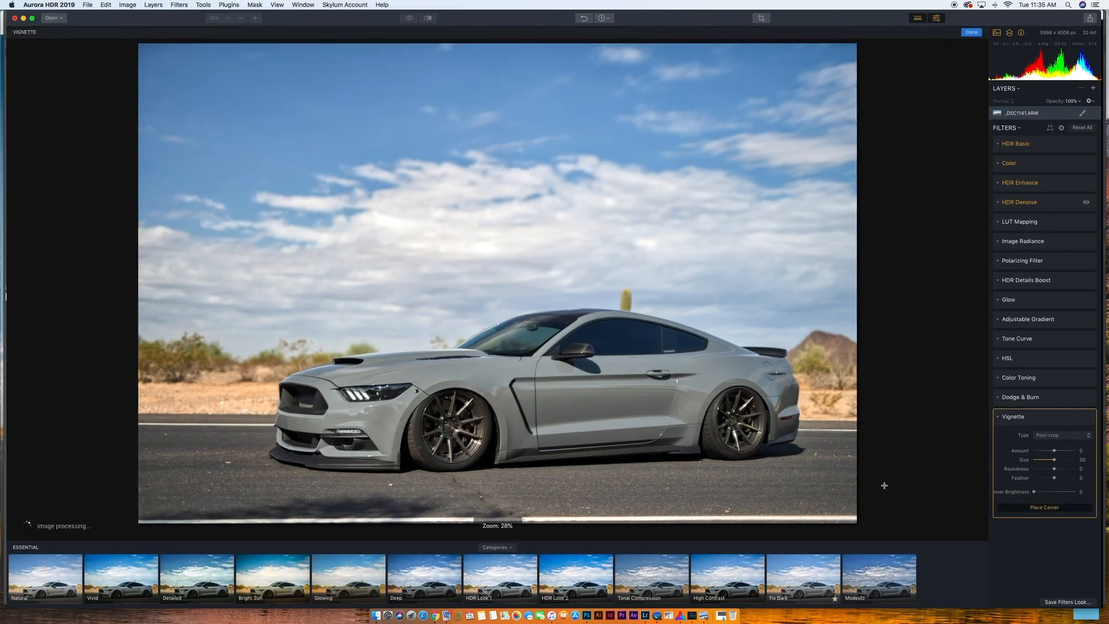
click(408, 388)
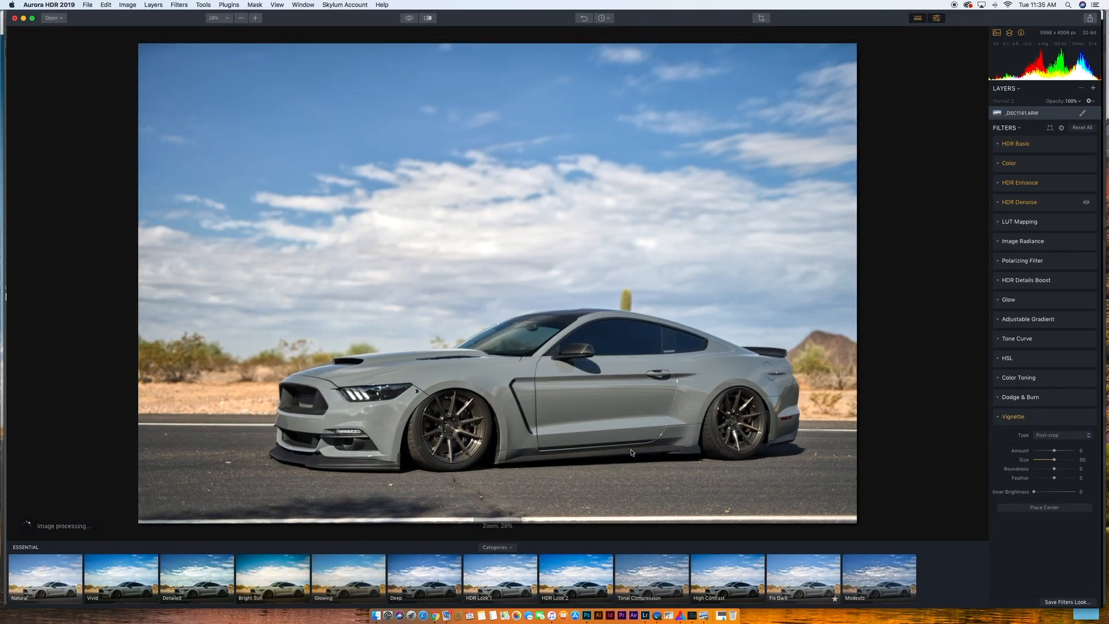
Step: Set the vignette's amount to -60 and inner brightness to 65, and collapse the filter
drag(1052, 451, 1066, 491)
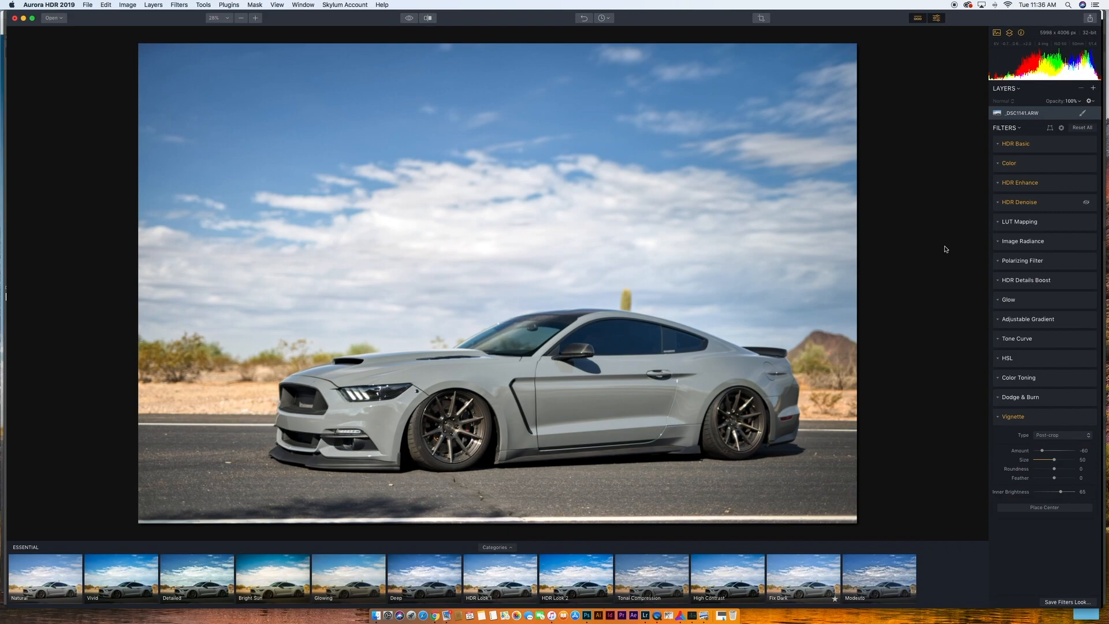
click(1005, 417)
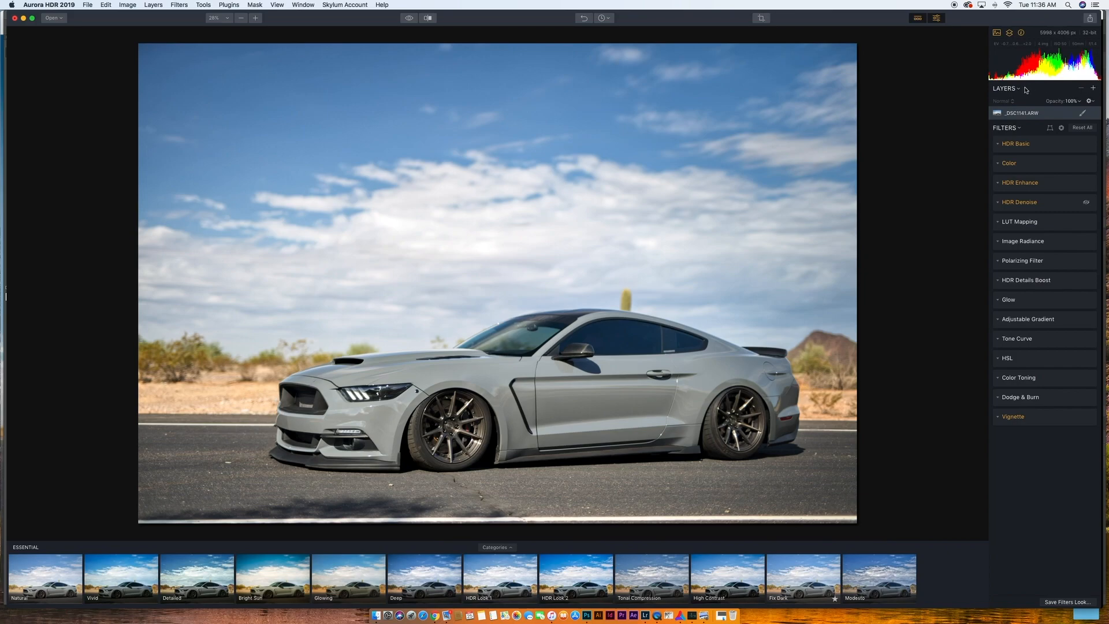
Step: Add the original exposure _DSC1141.ARW as a new image layer above the merged photo
click(1093, 89)
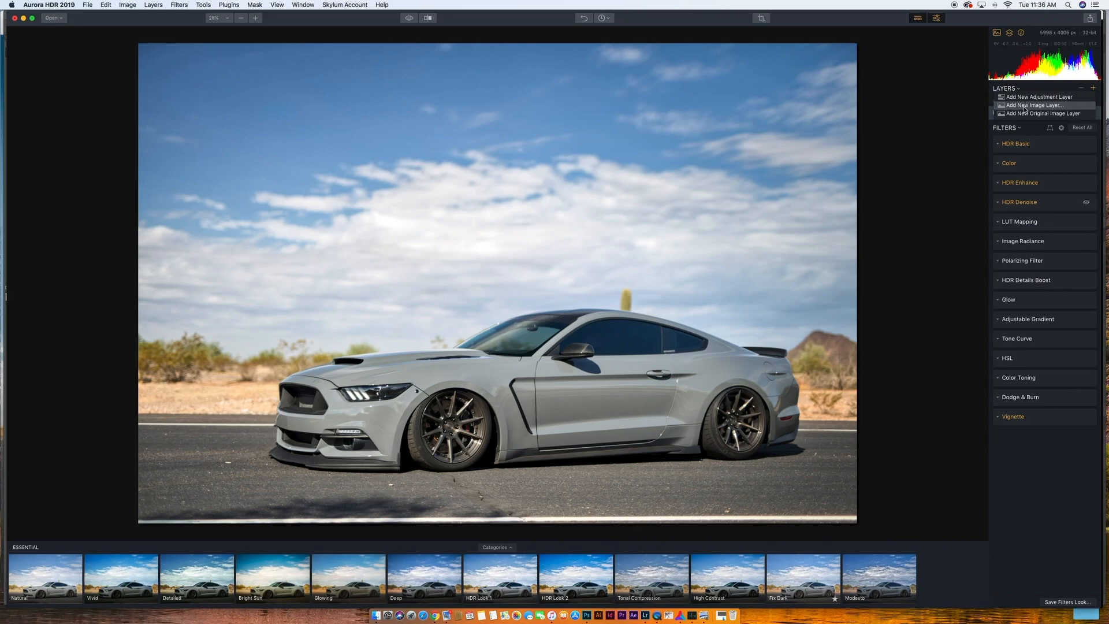
click(1024, 108)
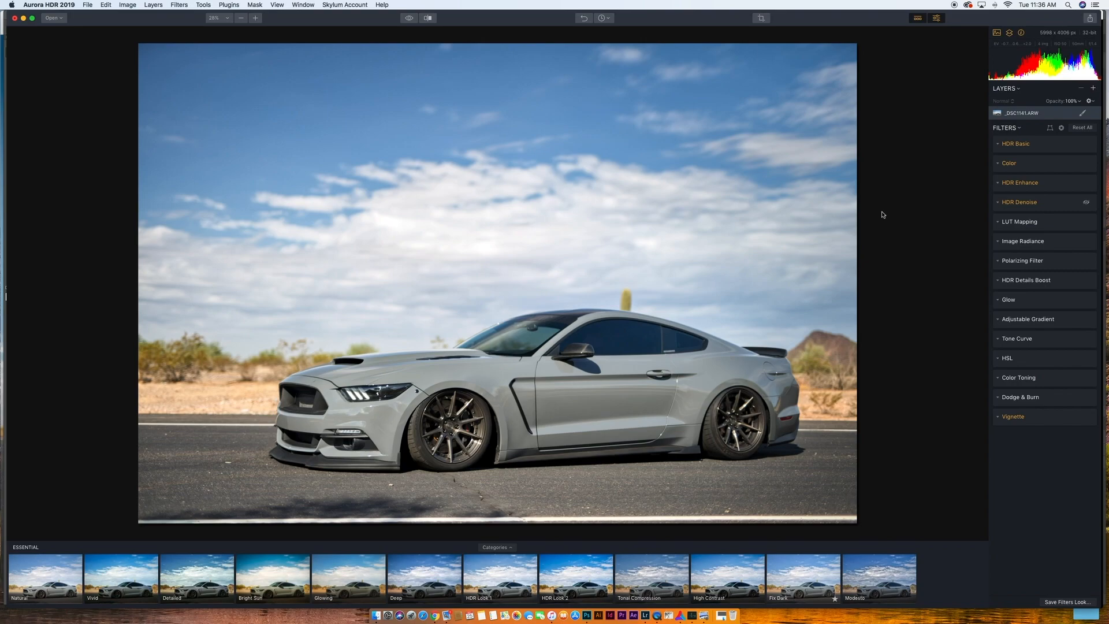
key(super+o)
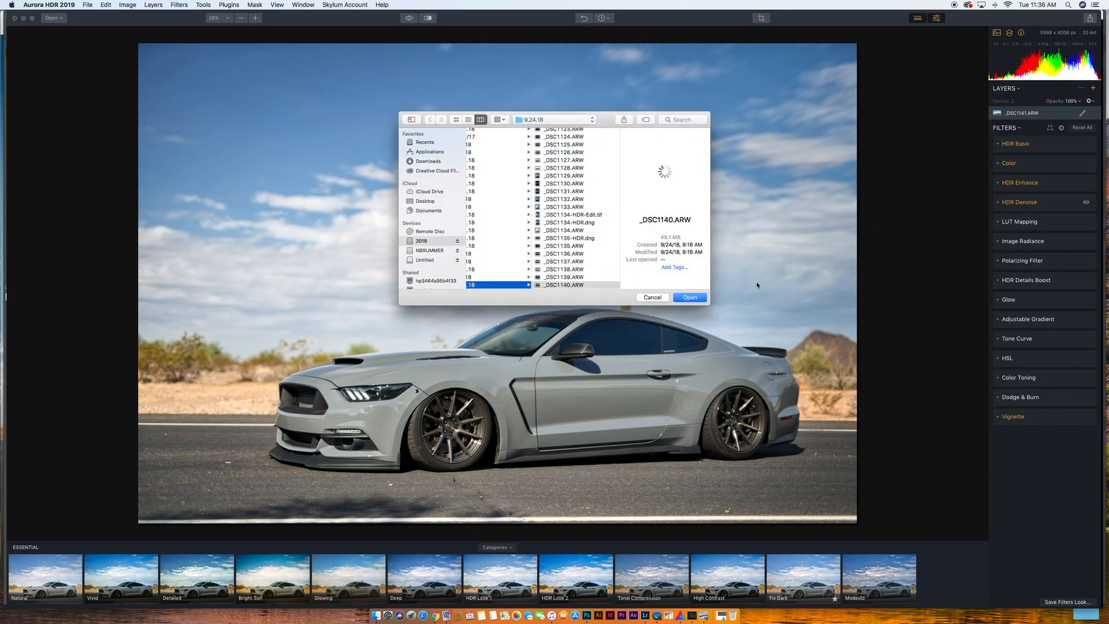
click(569, 269)
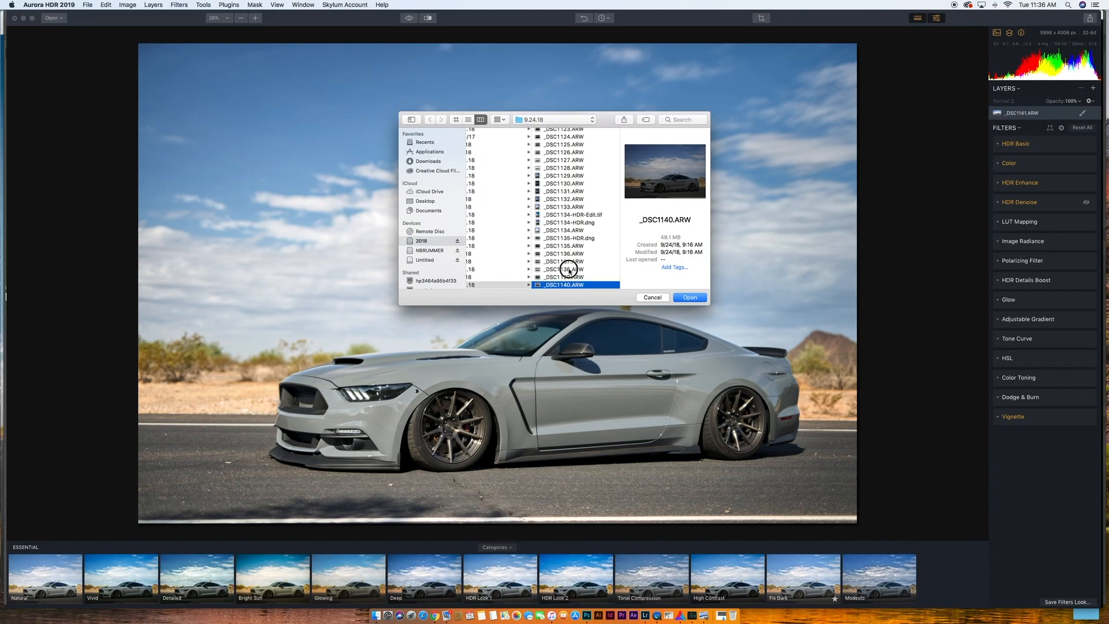
click(554, 277)
scroll(560, 282, down, 1)
click(561, 282)
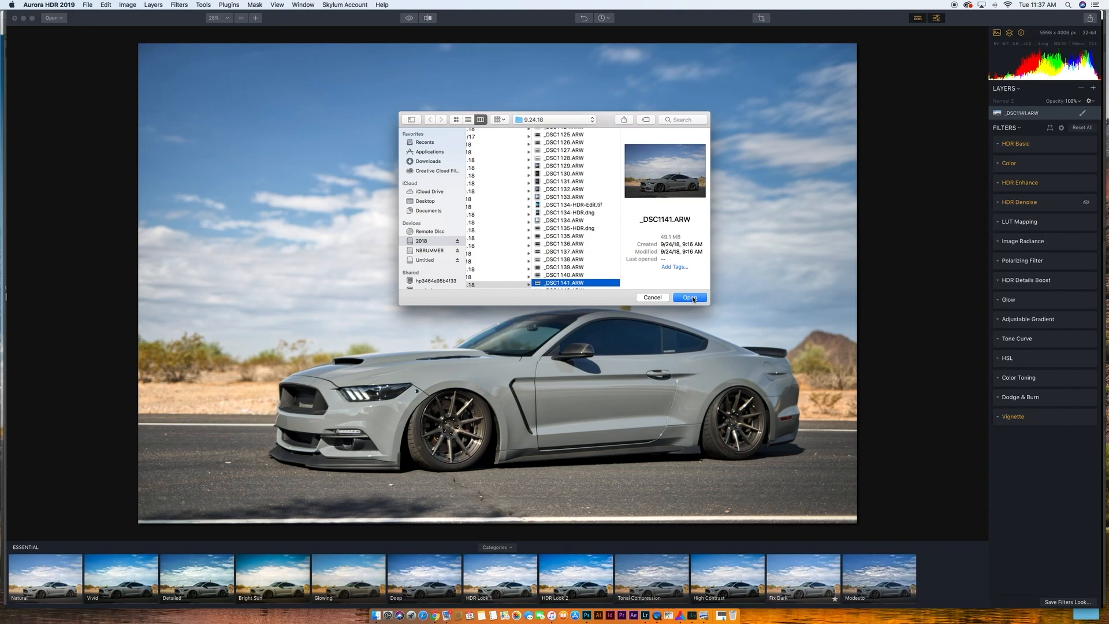
click(691, 298)
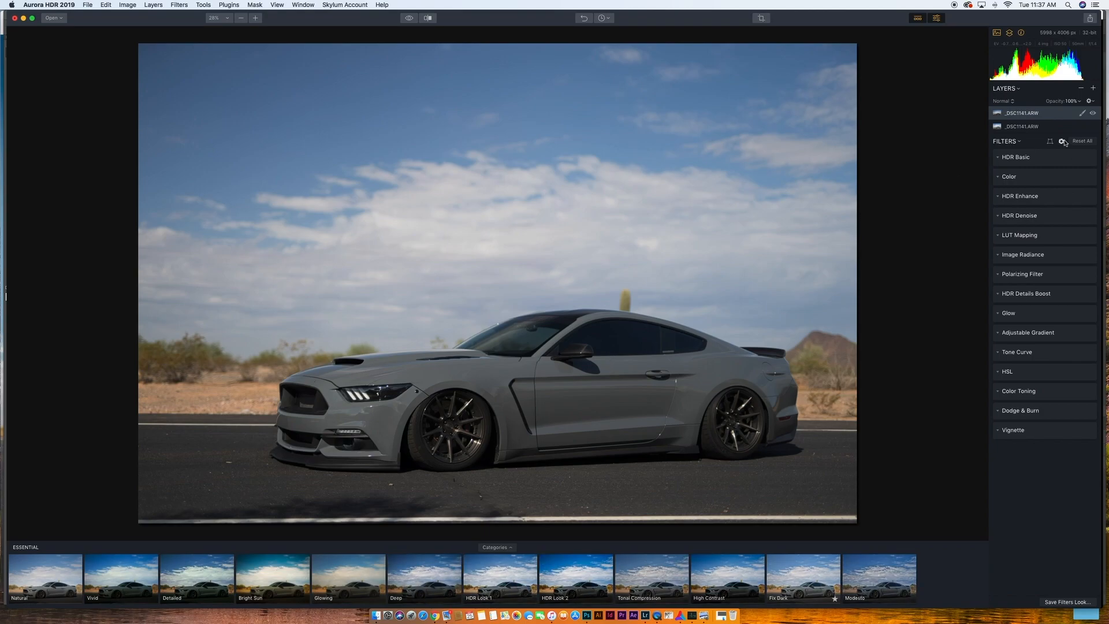
Step: Start a brush mask on the new image layer and paint over the car's side window at size 100
click(1080, 115)
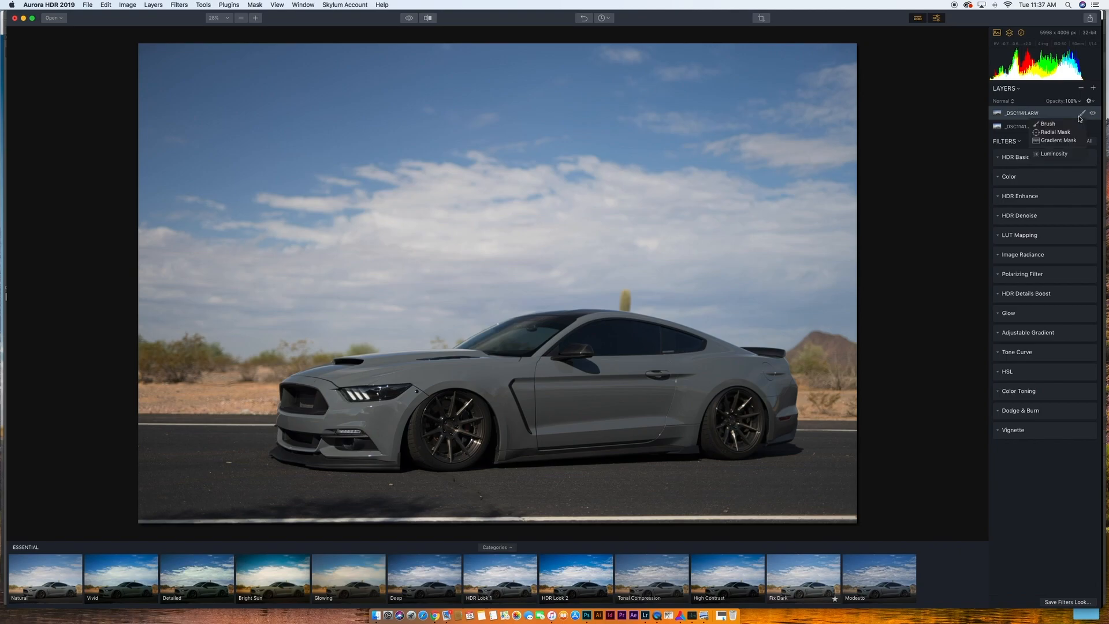
click(1047, 124)
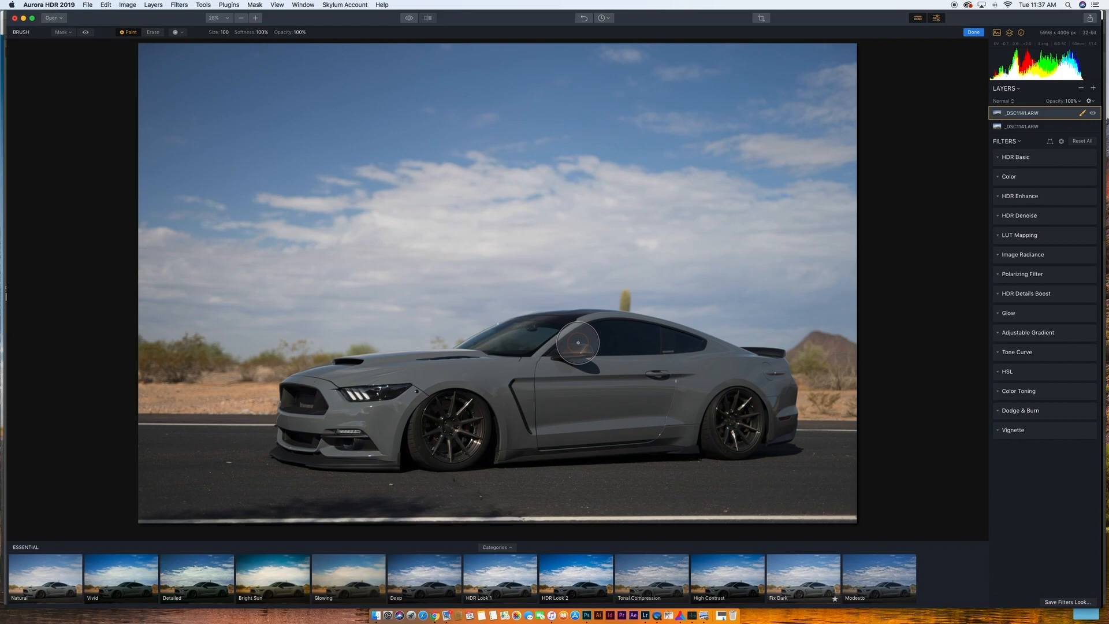
drag(627, 339, 610, 336)
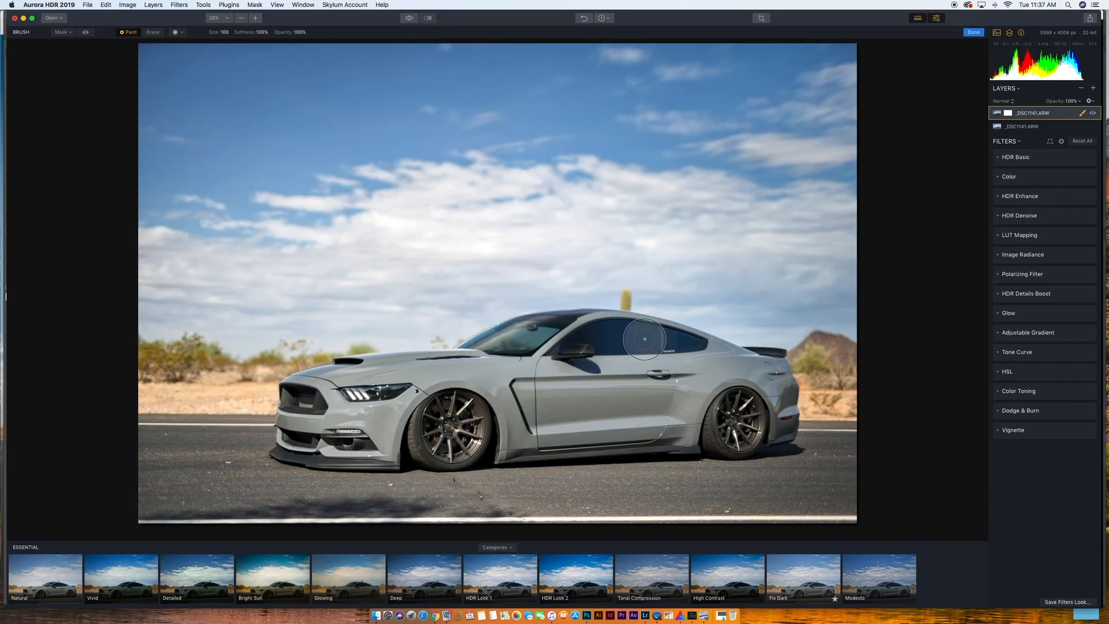
Step: Paint the car's side windows into the layer mask with brush size 16, and enlarge the brush to 52
key(bracketleft)
key(bracketleft)
key(bracketleft)
key(bracketleft)
key(bracketleft)
key(bracketleft)
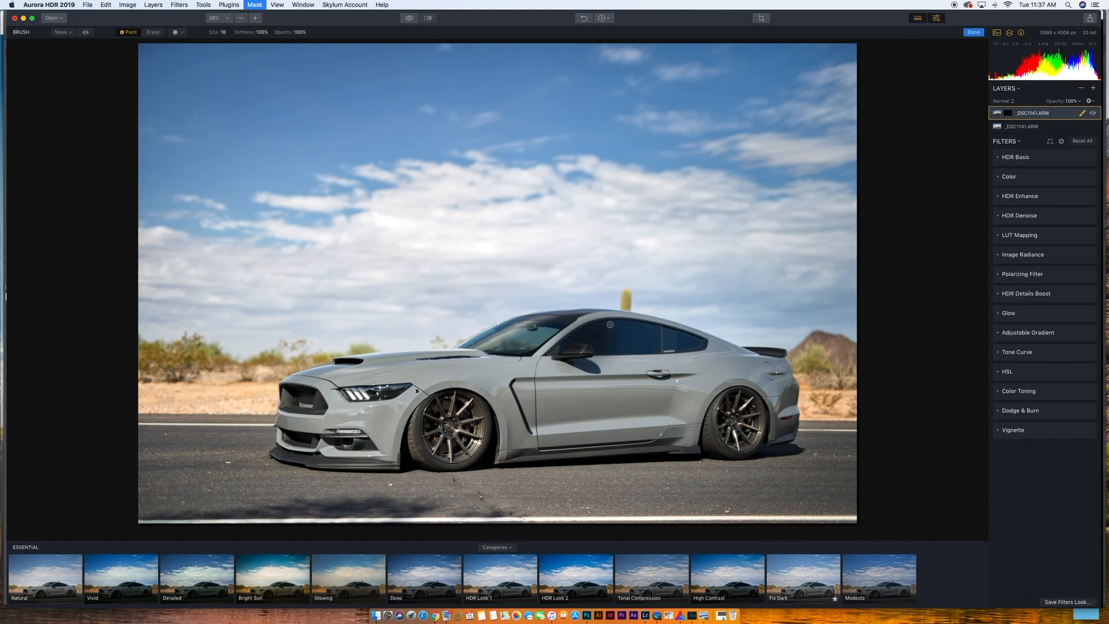
mouse_move(610, 324)
mouse_down()
mouse_move(700, 342)
mouse_move(563, 346)
mouse_move(632, 329)
mouse_move(606, 325)
mouse_move(696, 342)
mouse_move(608, 343)
mouse_move(680, 342)
mouse_move(644, 341)
mouse_up()
key(bracketright)
key(bracketright)
key(bracketright)
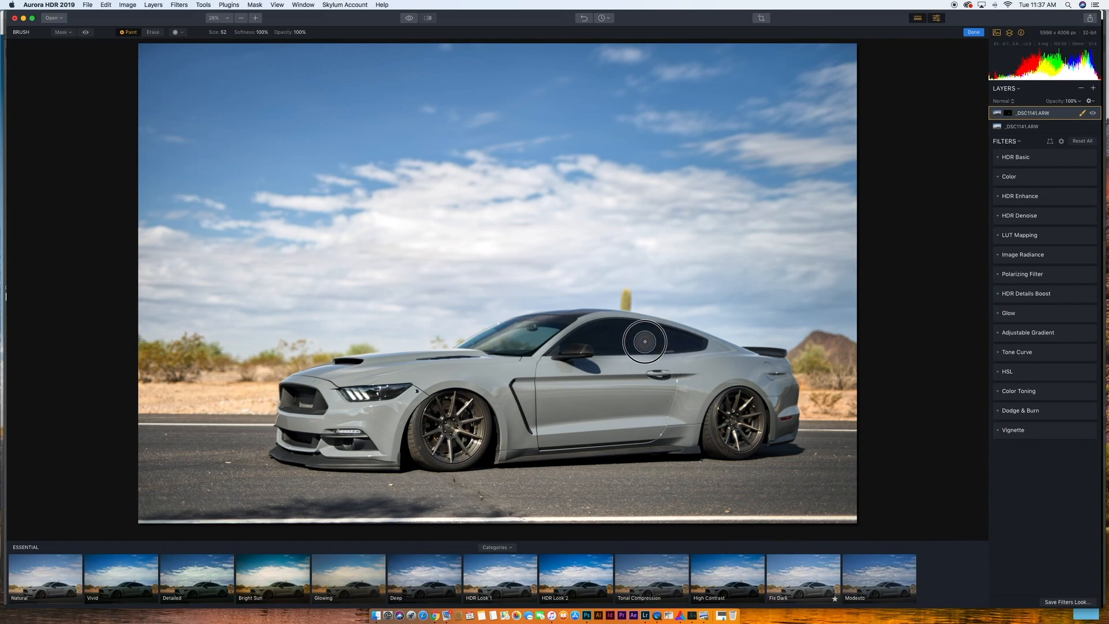
Step: Compare the photo with and without the masked image layer, and view the brush's size, softness and opacity settings
click(1093, 114)
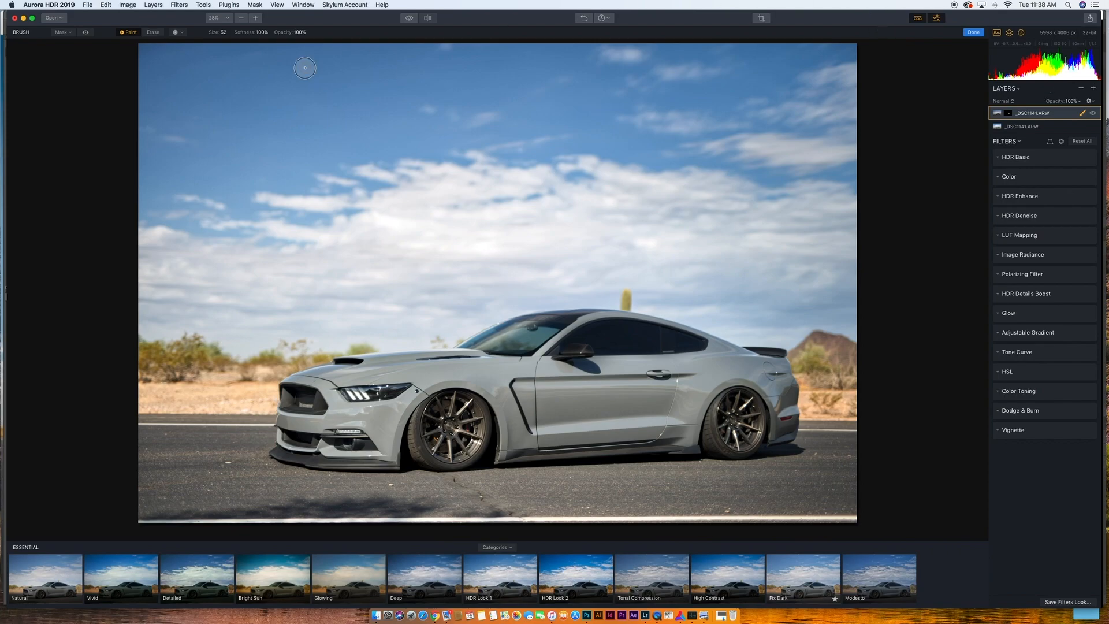
click(182, 32)
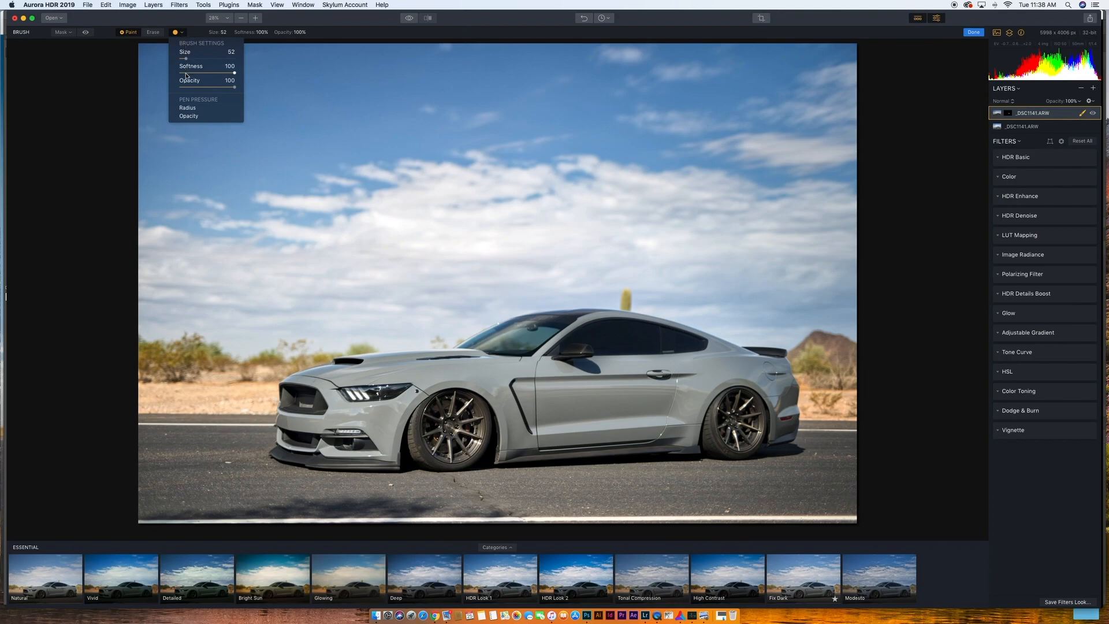
click(196, 23)
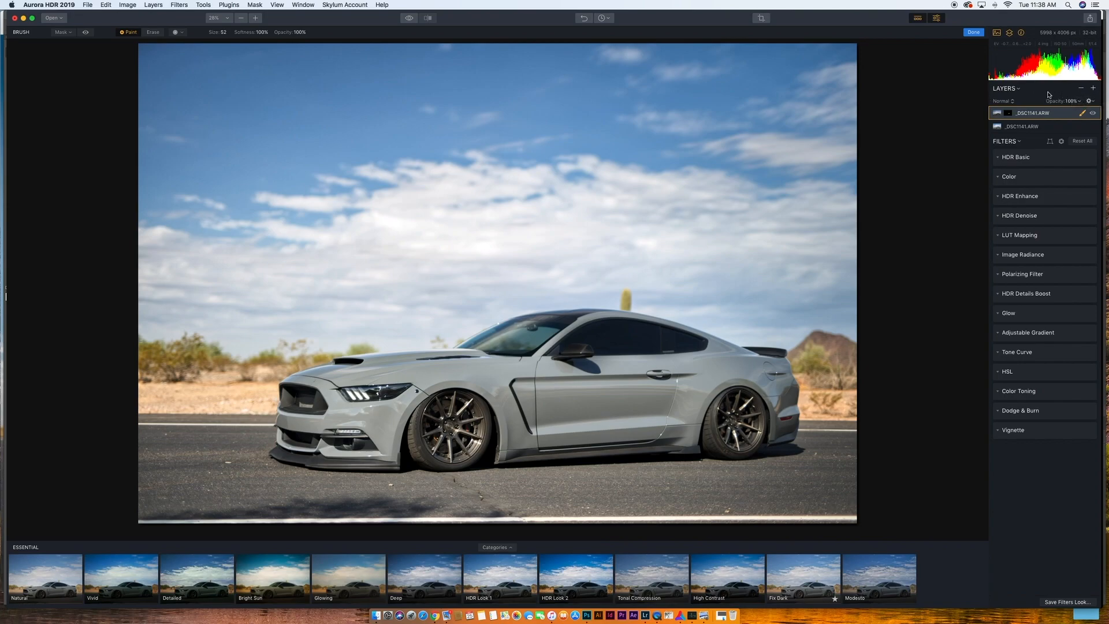
Step: Add an adjustment layer and draw a gradient mask on it from the upper sky down to the car's windshield
click(1094, 88)
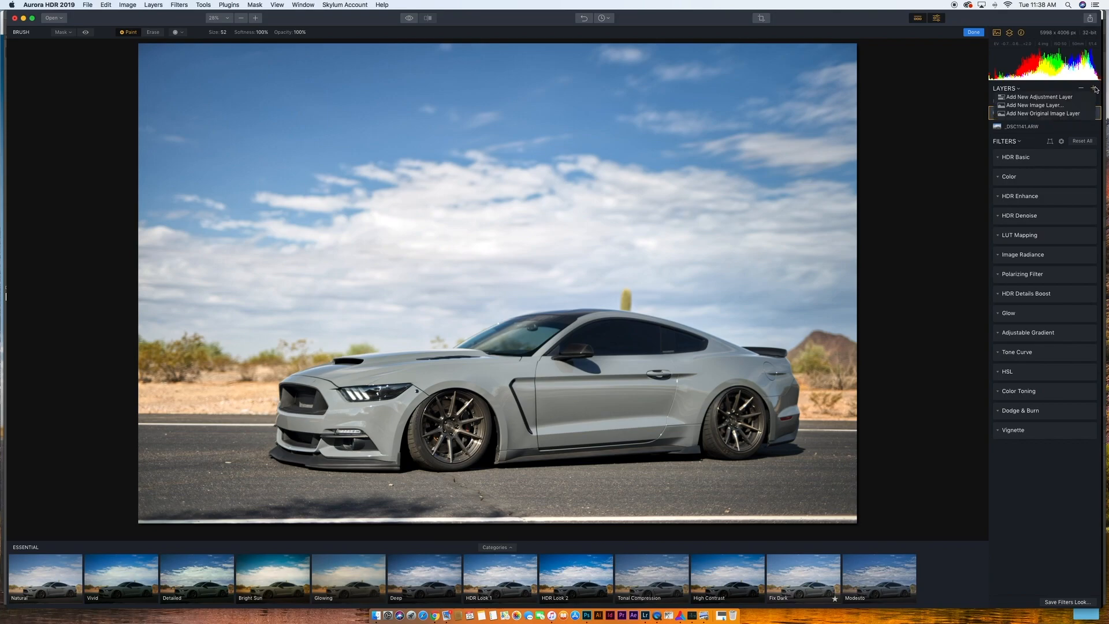
click(1048, 97)
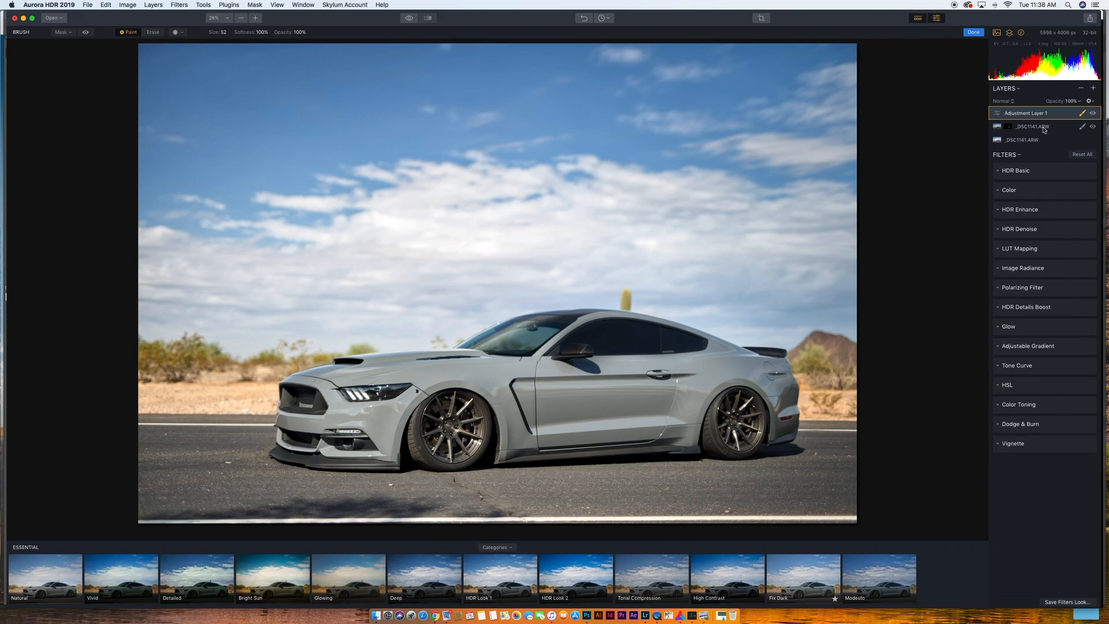
click(1082, 114)
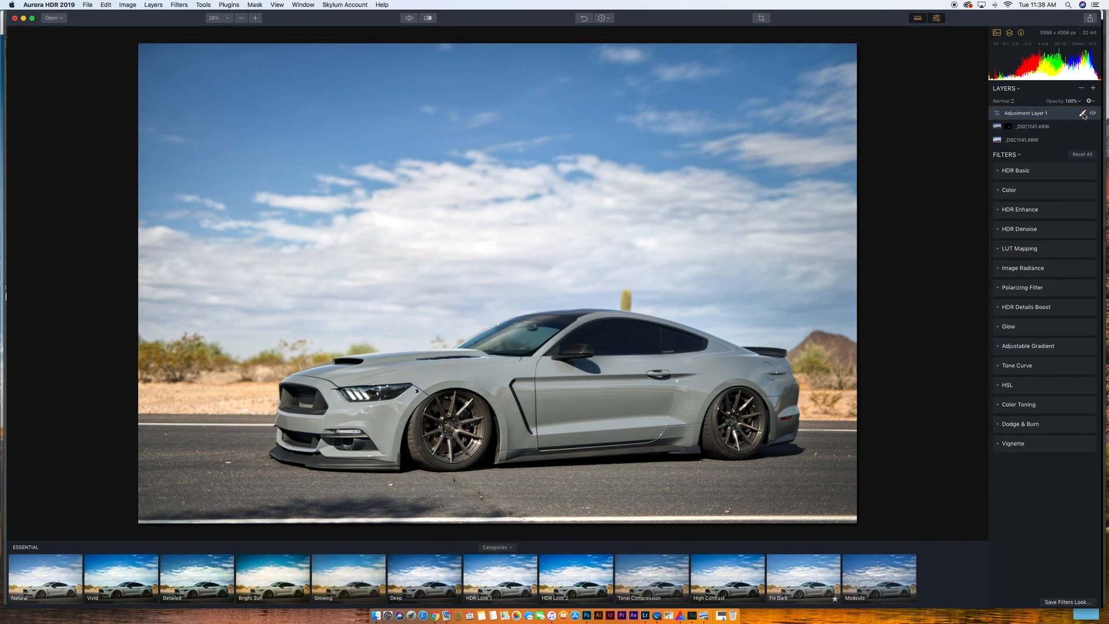
click(1082, 114)
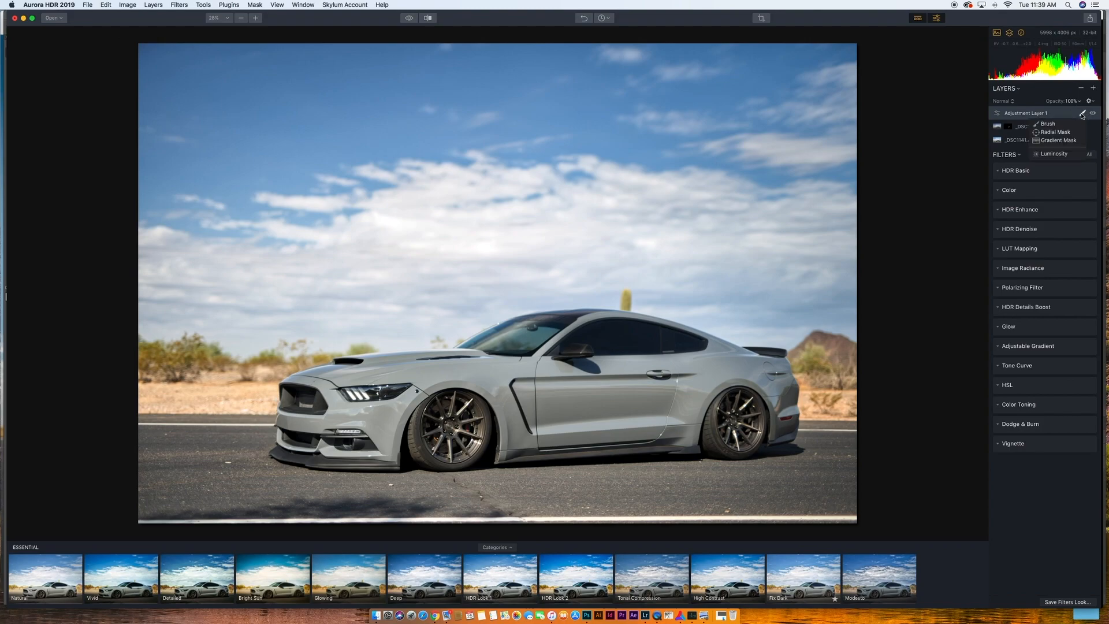
click(1054, 141)
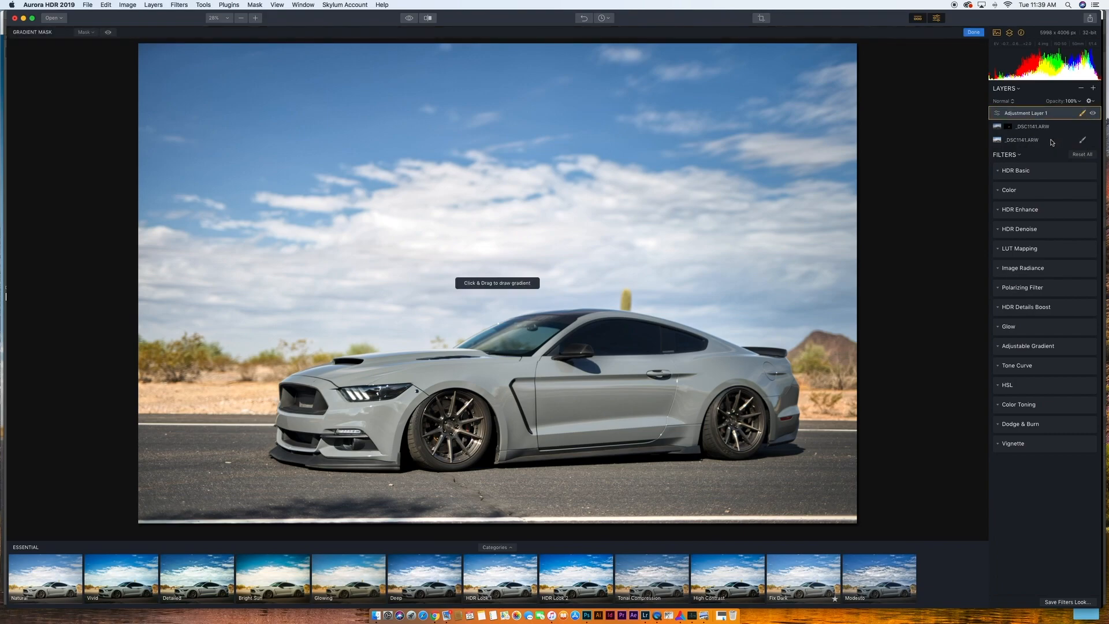
drag(511, 63, 511, 358)
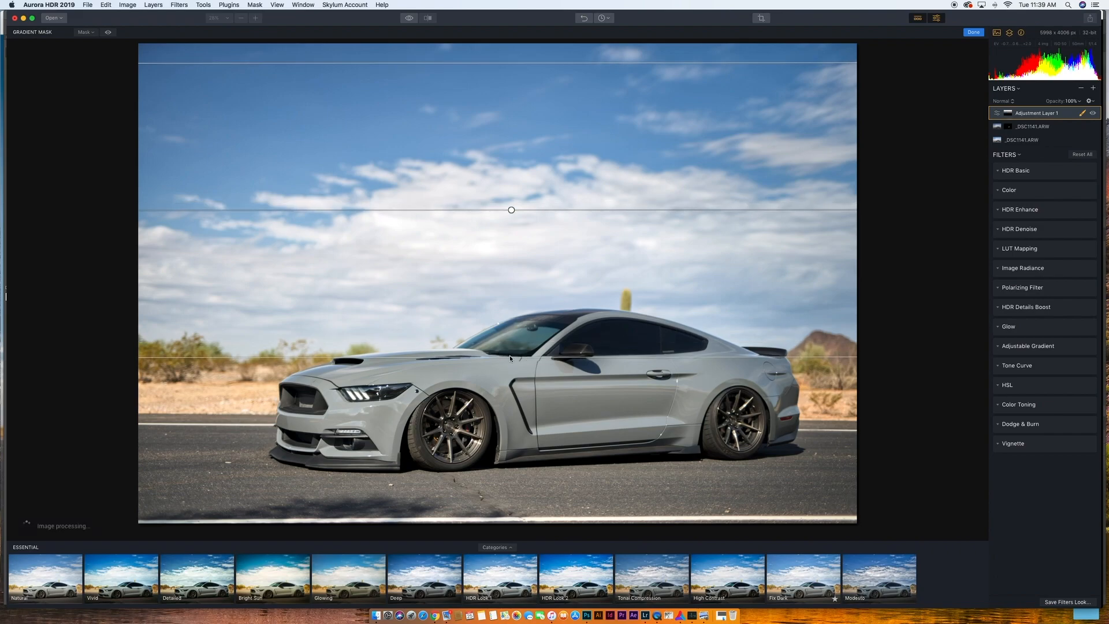
Step: Darken the masked sky by setting the HDR Basic exposure to -3.05 on Adjustment Layer 1
click(999, 172)
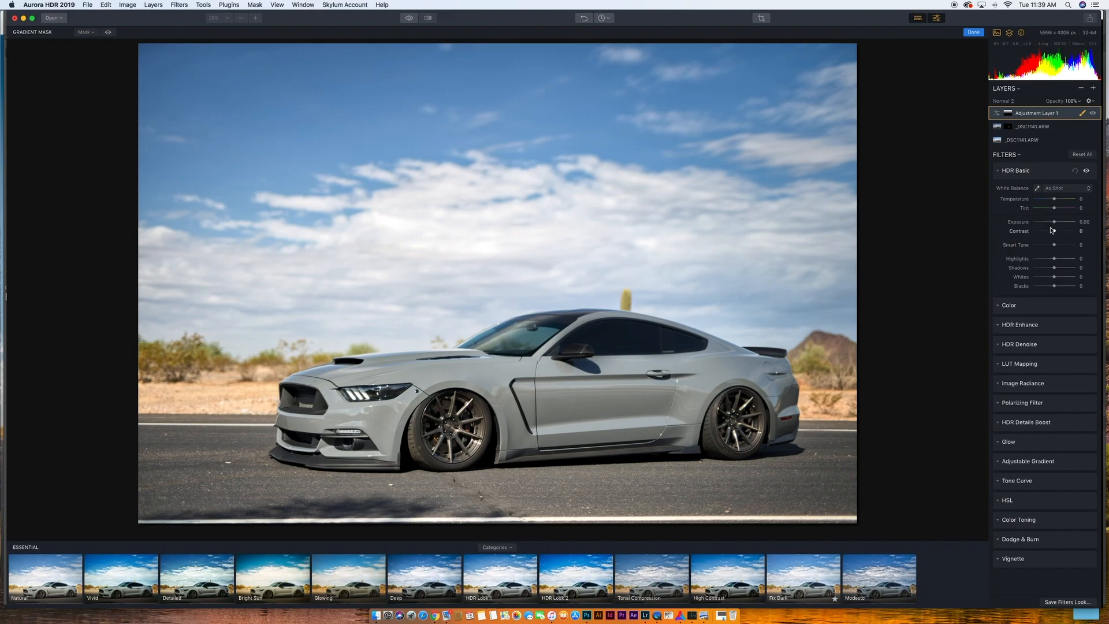
drag(1054, 224, 1041, 224)
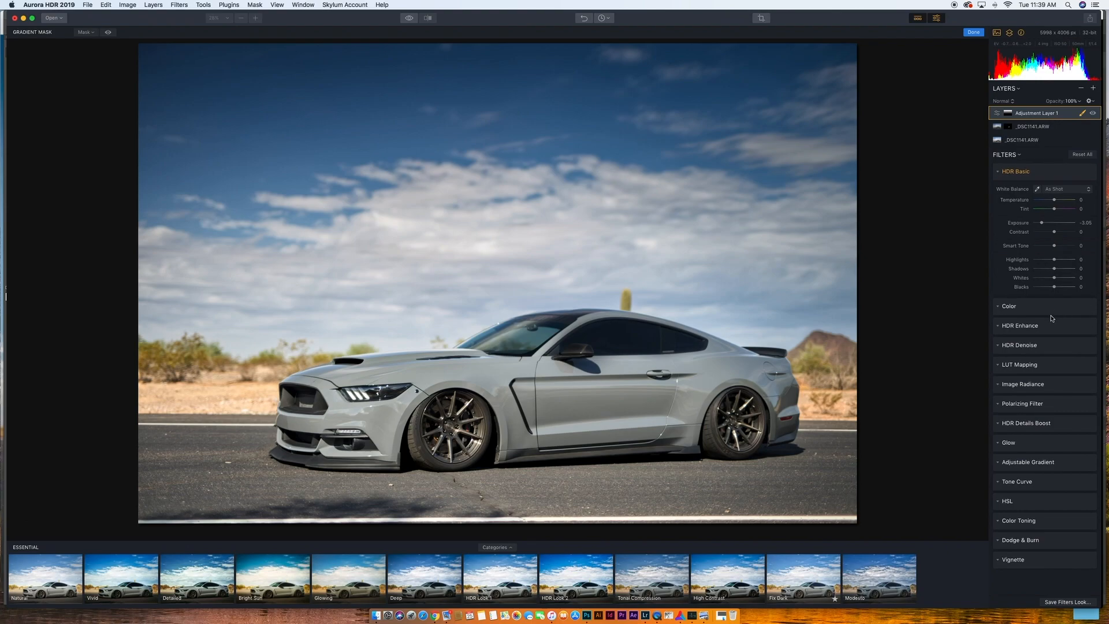
scroll(1027, 388, up, 1)
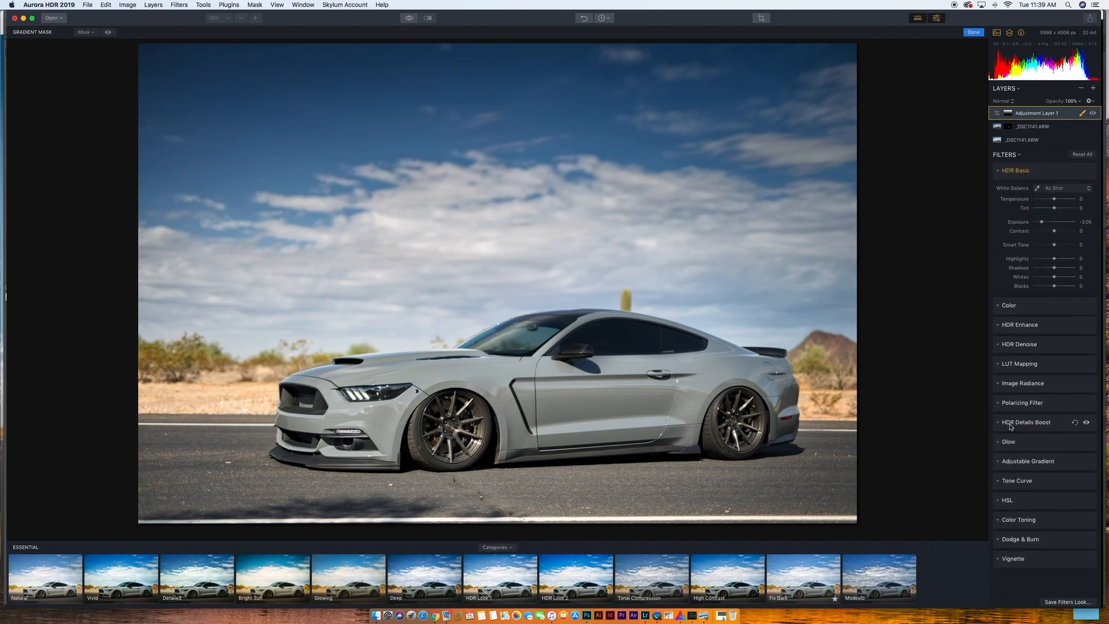
Step: In the HSL filter, set the blue hue to -42 and the blue luminance to -21
click(1007, 500)
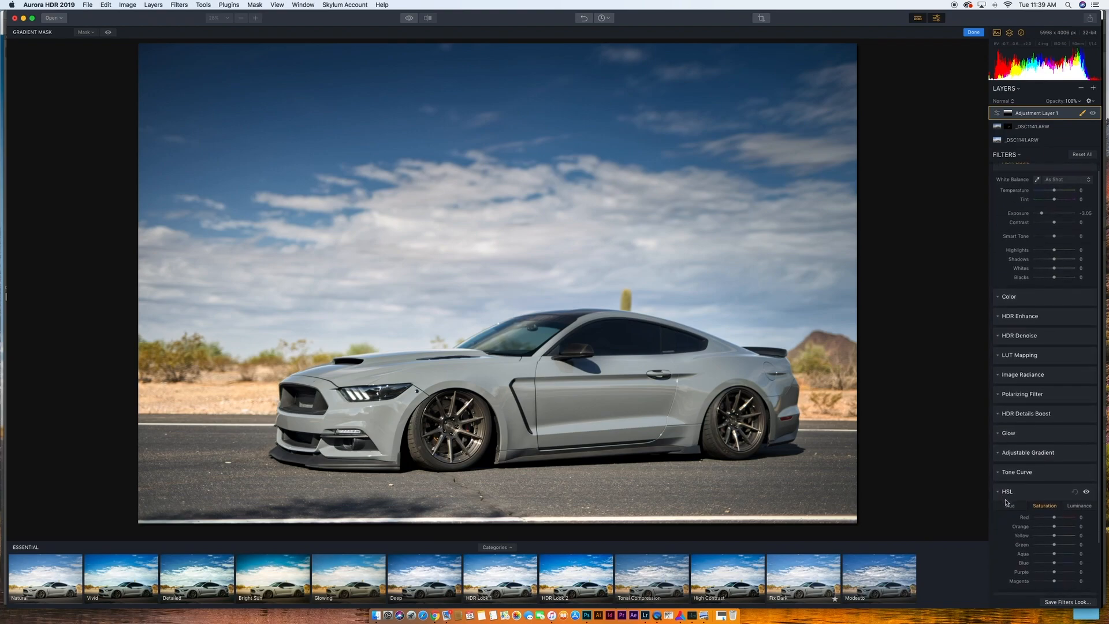
click(1009, 502)
scroll(1020, 489, down, 3)
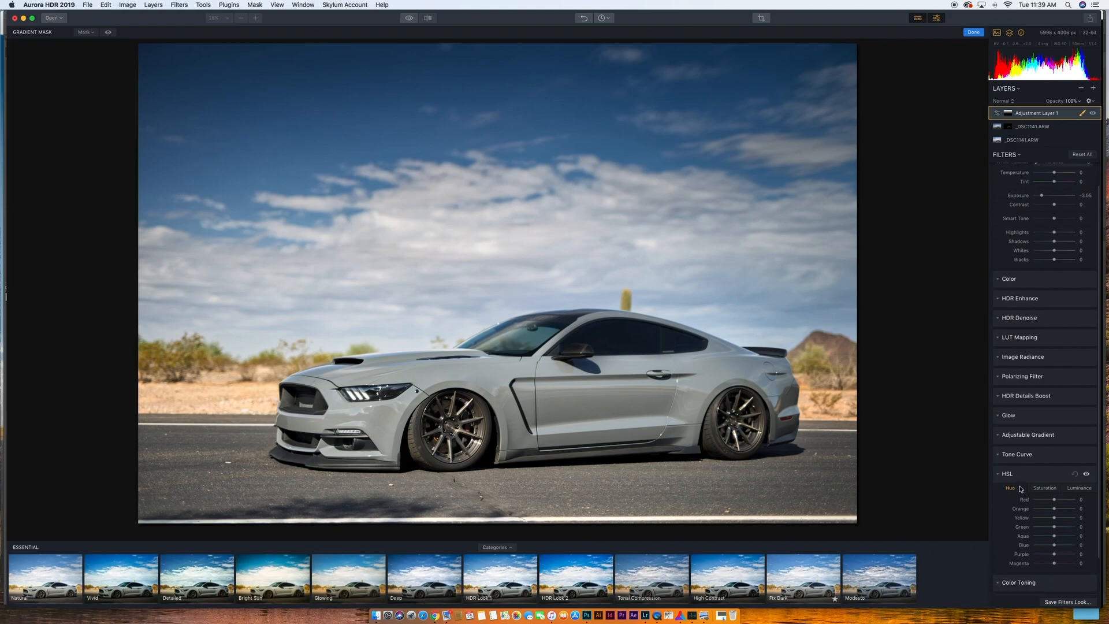
drag(1058, 532, 1045, 533)
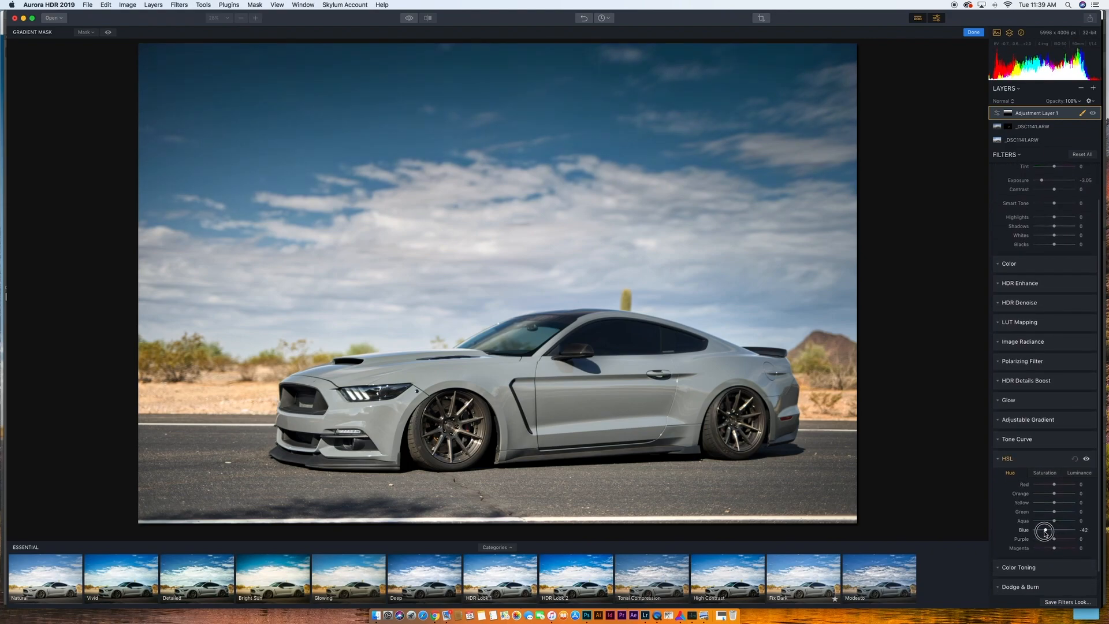
click(1075, 472)
drag(1054, 530, 1049, 531)
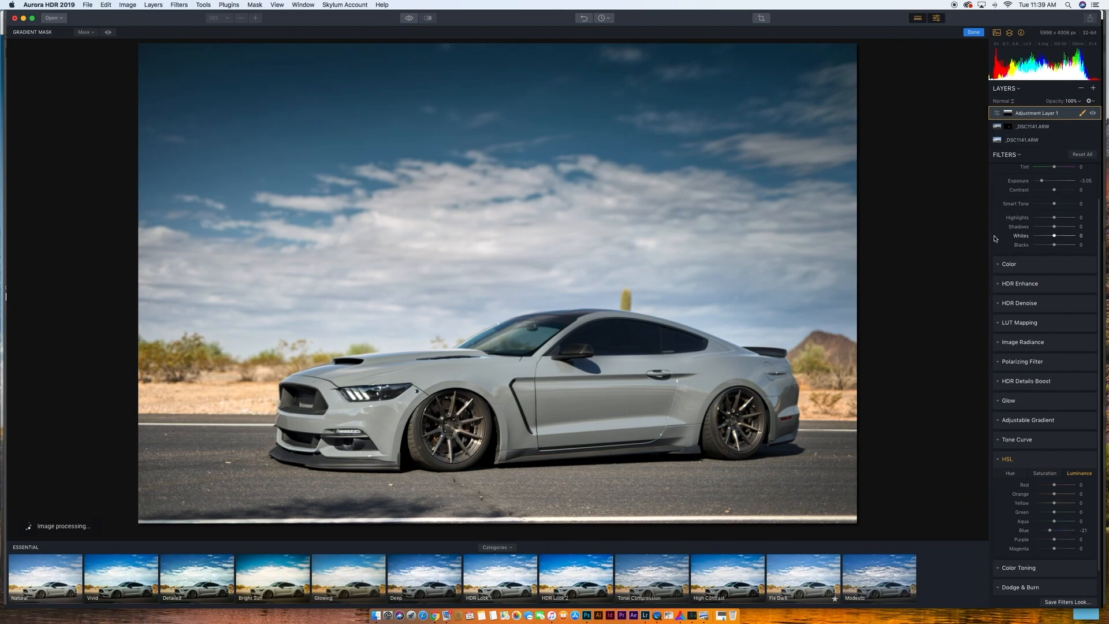
Step: Add a second adjustment layer and draw a gradient mask over the road, from its lower edge up to the car's underside
click(1093, 89)
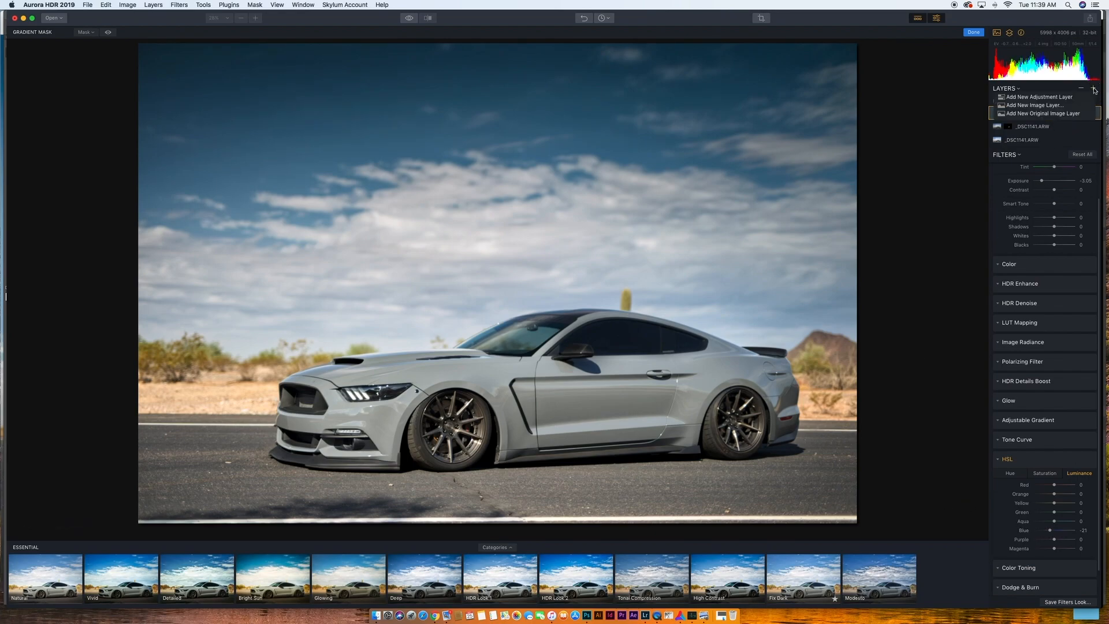
click(1053, 97)
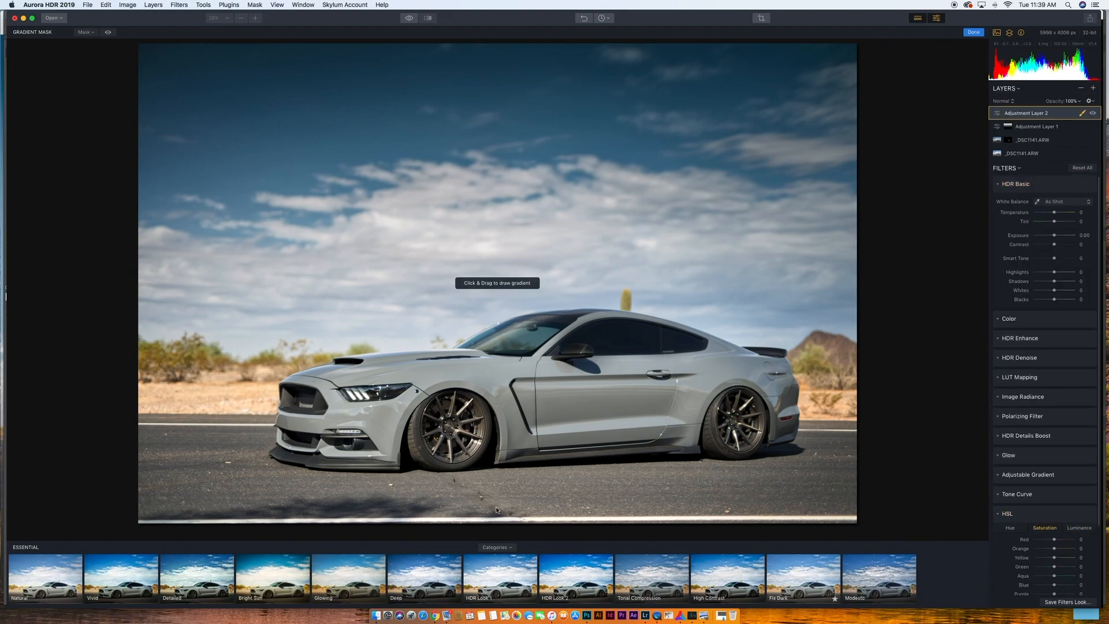
drag(494, 500, 493, 447)
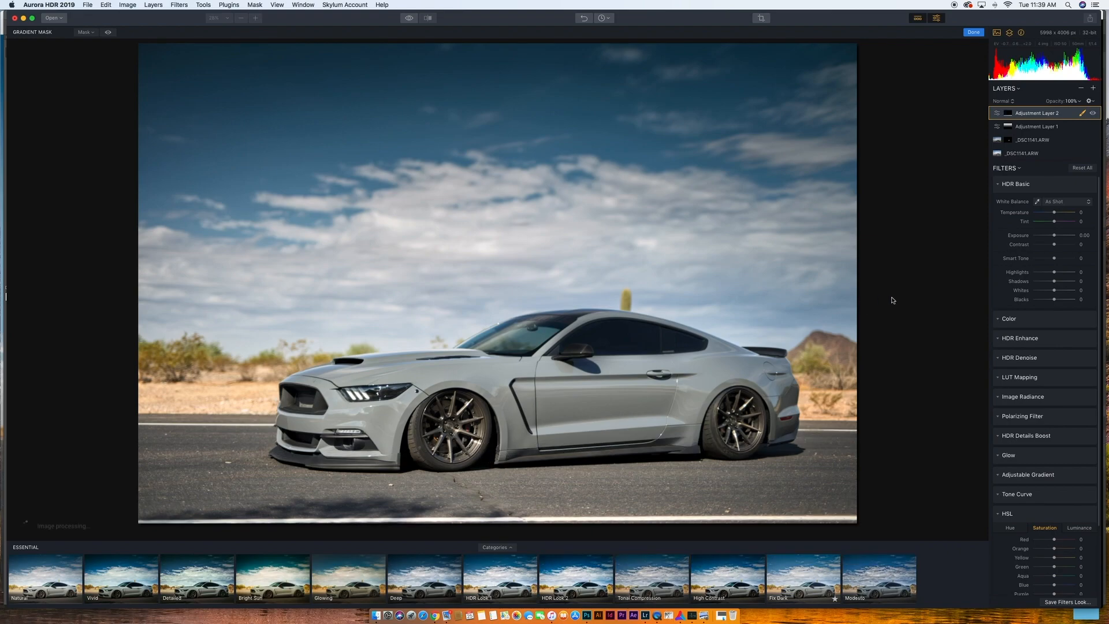
Step: Set the exposure to -3.14 and the color saturation to -81 on Adjustment Layer 2
drag(1053, 236, 1041, 238)
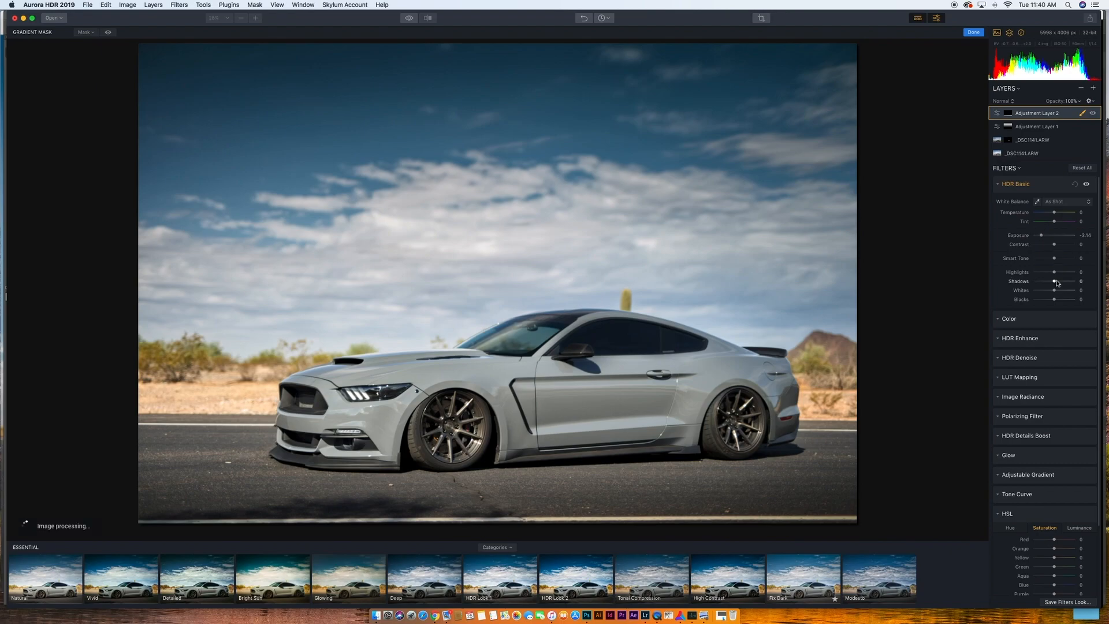
click(998, 321)
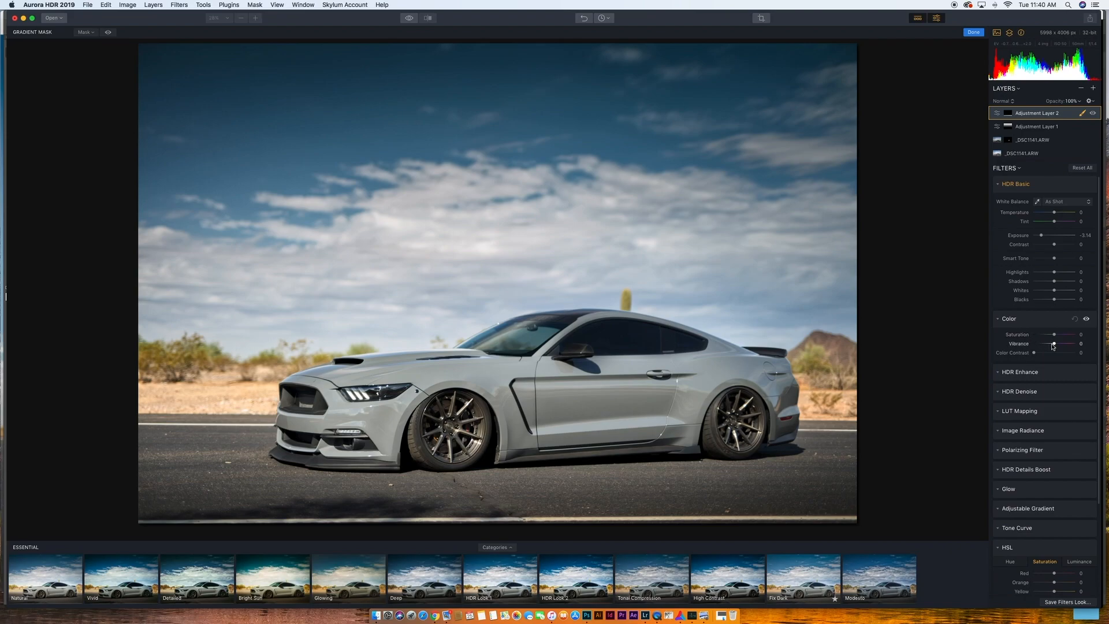
drag(1052, 340, 1034, 338)
scroll(1050, 191, down, 1)
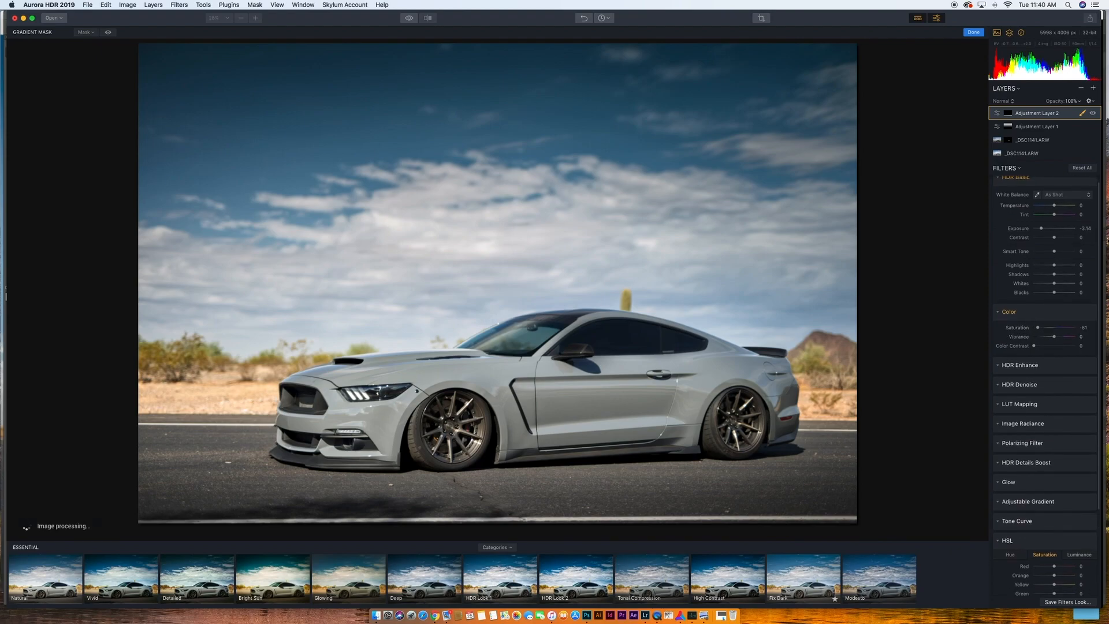
Step: Add a third adjustment layer and activate the Brush mask tool on it
mouse_move(701, 358)
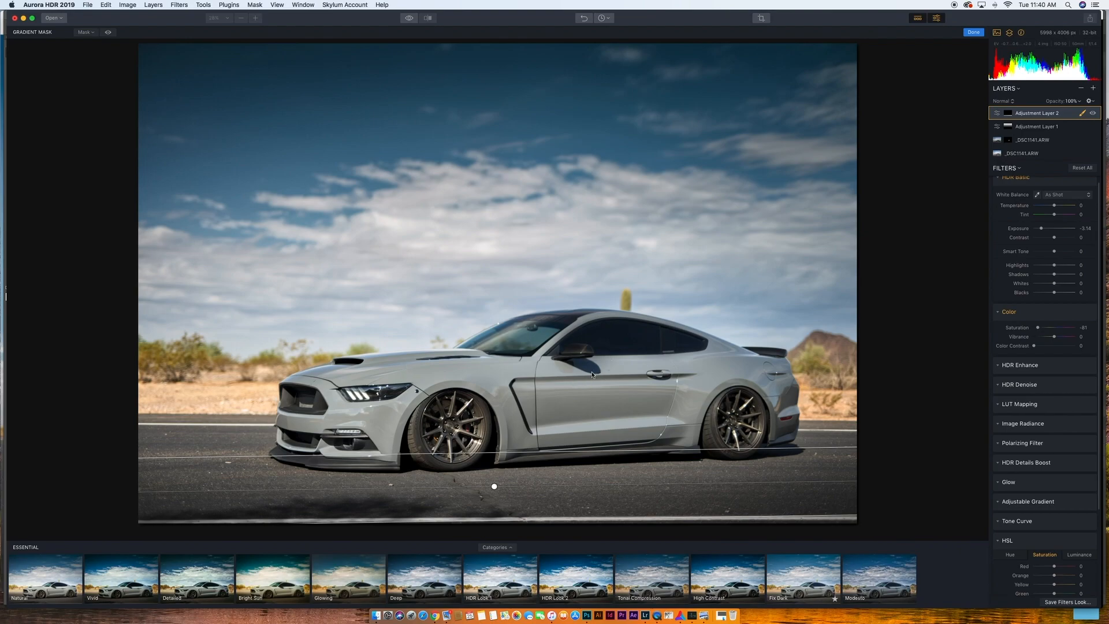
click(1093, 88)
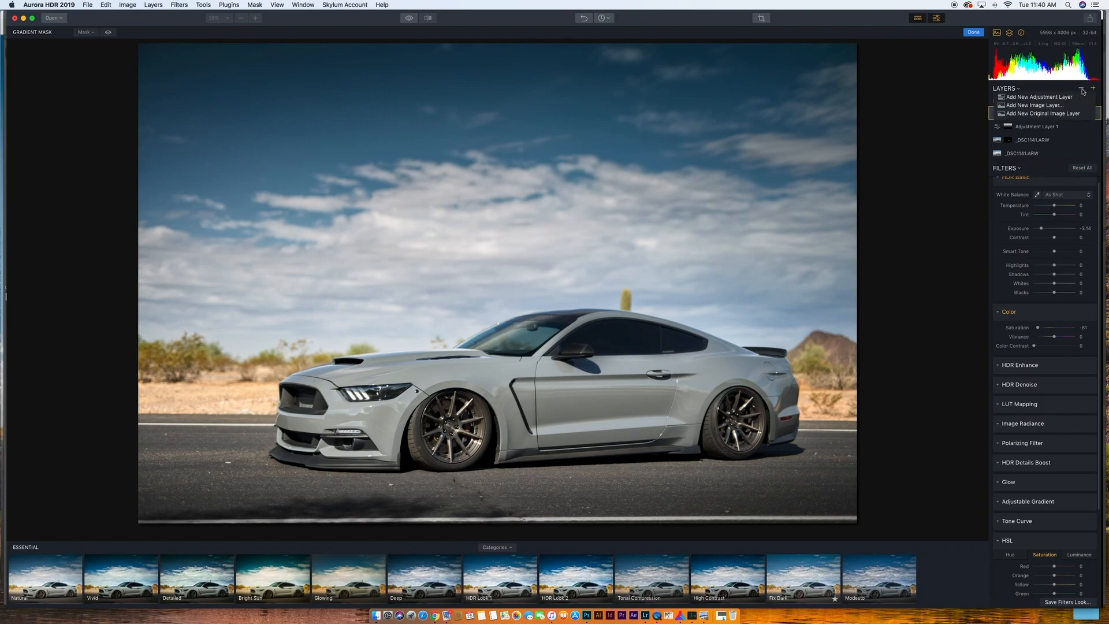
click(1034, 97)
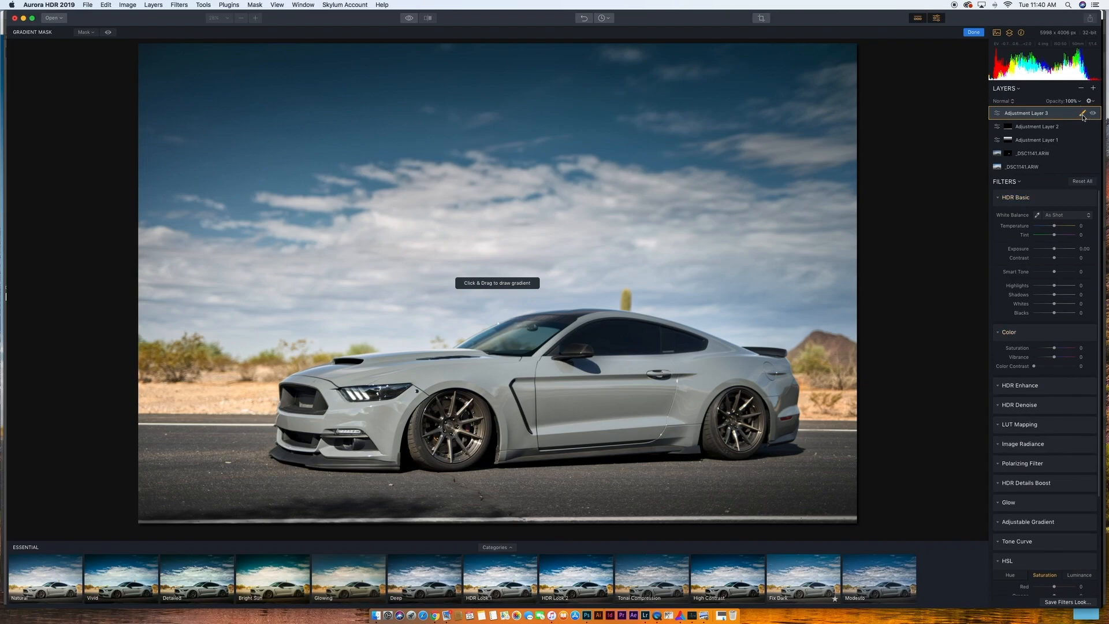
click(1082, 113)
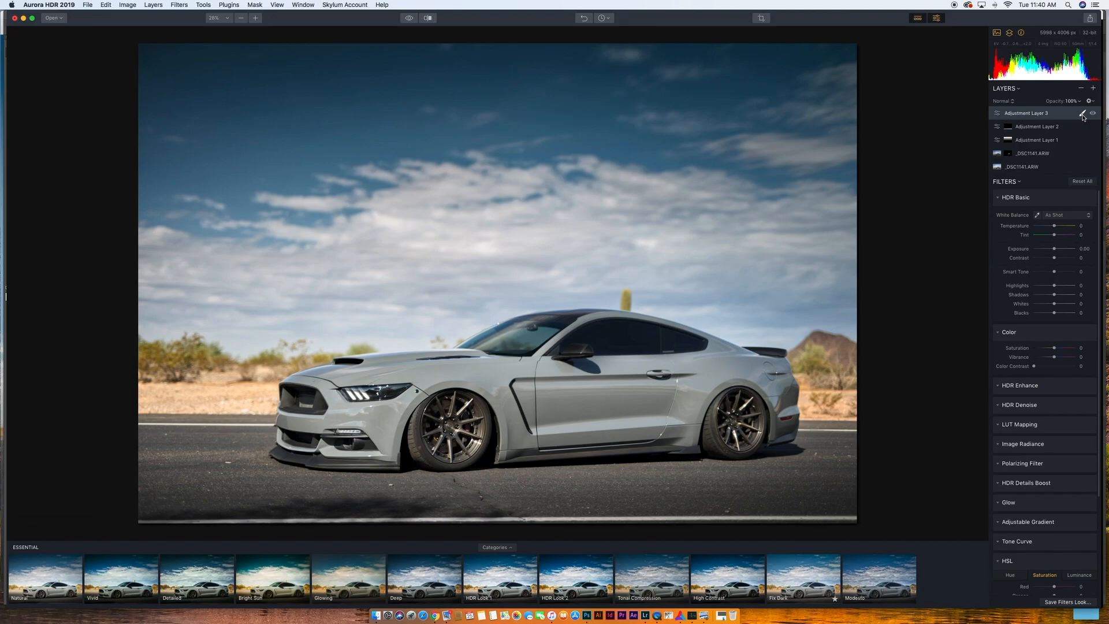
click(1082, 114)
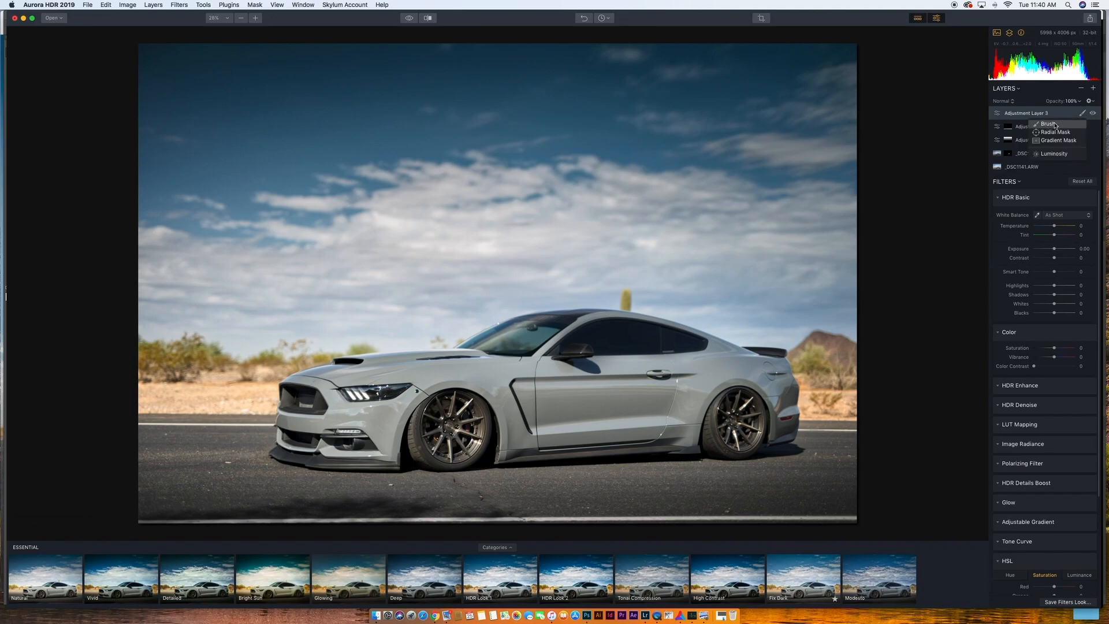
click(1048, 124)
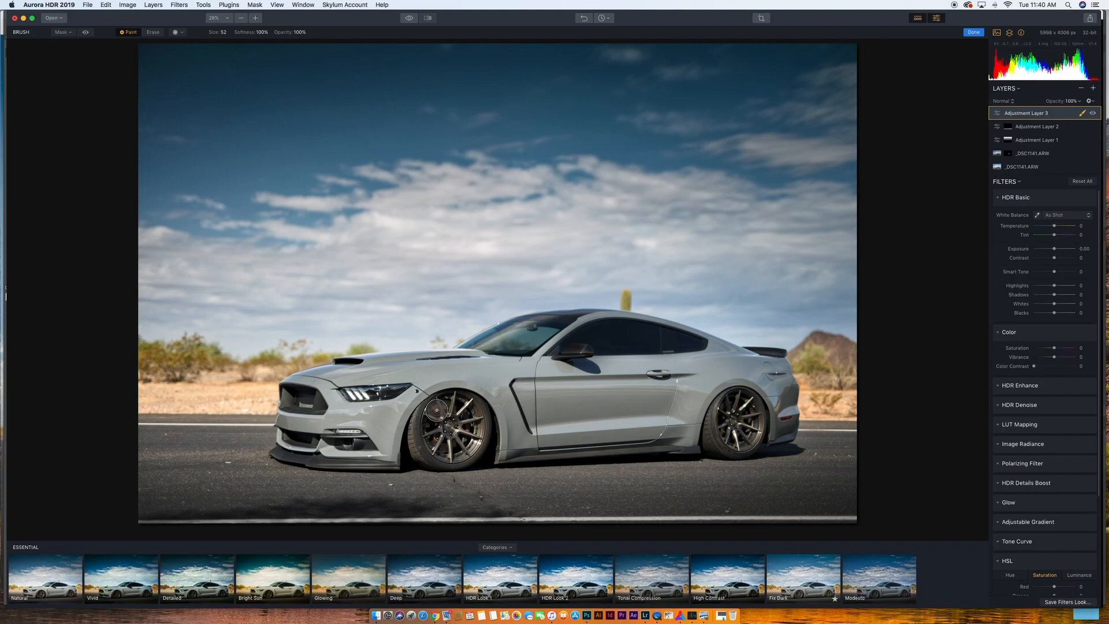
Step: Enlarge the brush and paint the Adjustment Layer 3 mask over the whole car body
key(bracketright)
key(bracketright)
key(bracketright)
key(bracketright)
key(bracketright)
key(bracketright)
key(bracketright)
key(bracketright)
key(bracketright)
key(bracketright)
key(bracketright)
key(bracketright)
key(bracketright)
key(bracketright)
key(bracketright)
key(bracketright)
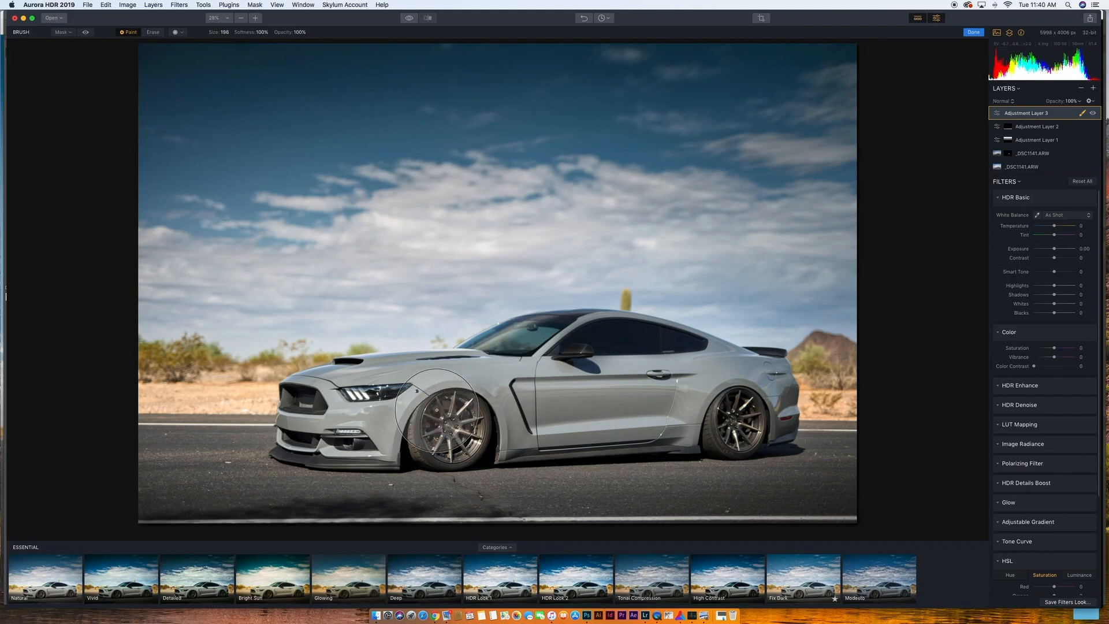
mouse_move(323, 430)
mouse_down()
mouse_move(429, 388)
mouse_move(463, 392)
mouse_move(440, 413)
mouse_move(457, 430)
mouse_move(758, 412)
mouse_move(771, 393)
mouse_move(745, 373)
mouse_move(610, 343)
mouse_move(377, 380)
mouse_move(338, 397)
mouse_move(340, 417)
mouse_move(381, 410)
mouse_up()
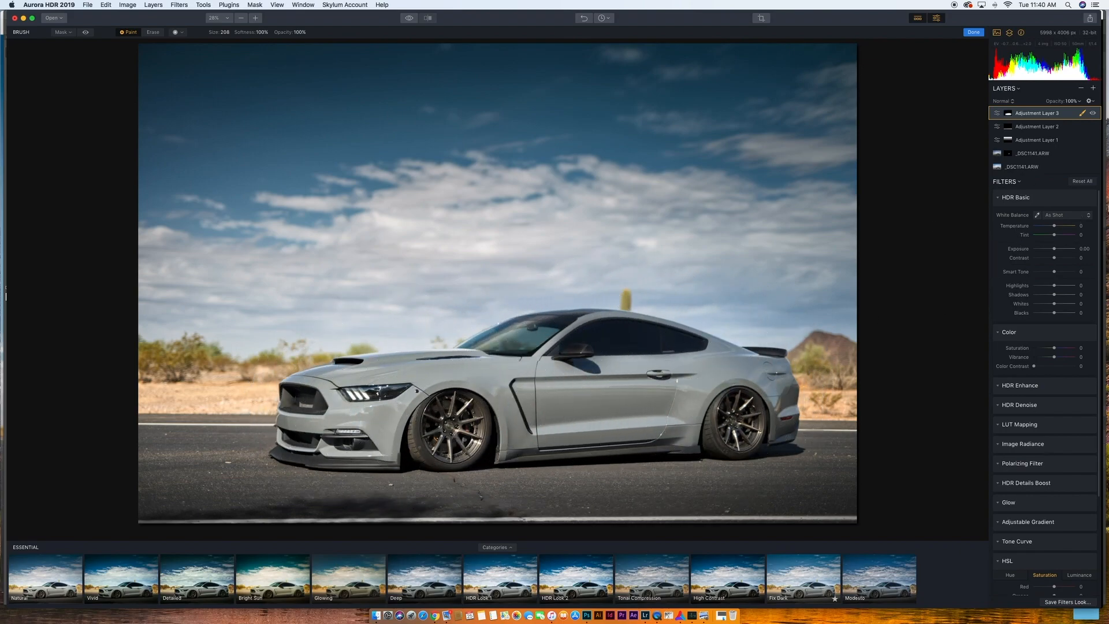
Step: Set the exposure to 0.41 and the HSL blue saturation to -42 on Adjustment Layer 3
drag(1055, 251, 1057, 252)
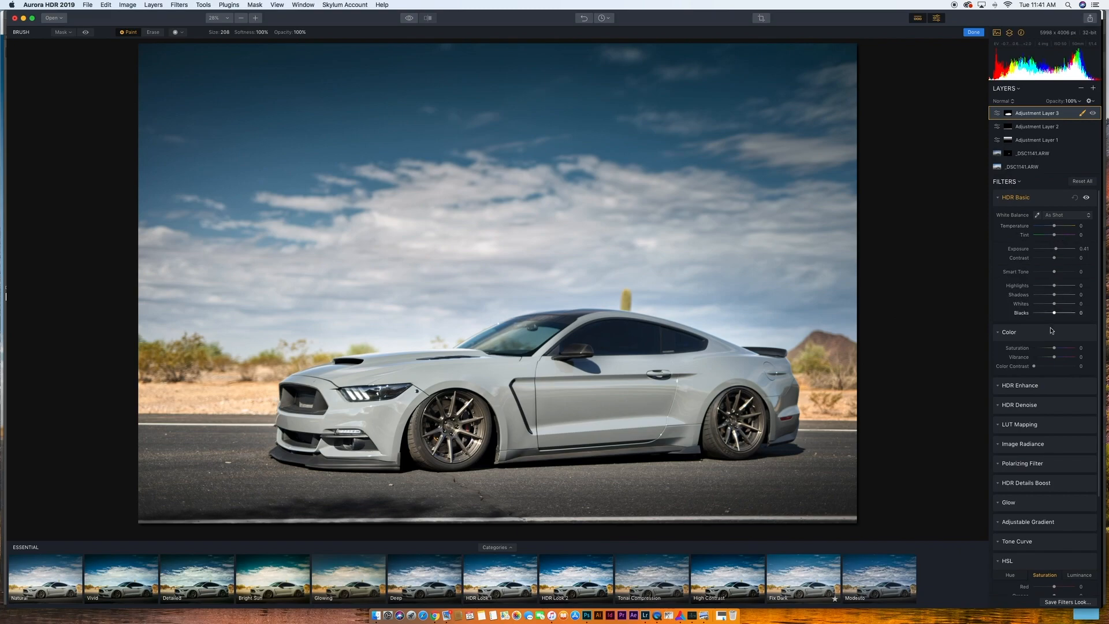
scroll(1036, 473, down, 2)
scroll(1040, 491, down, 5)
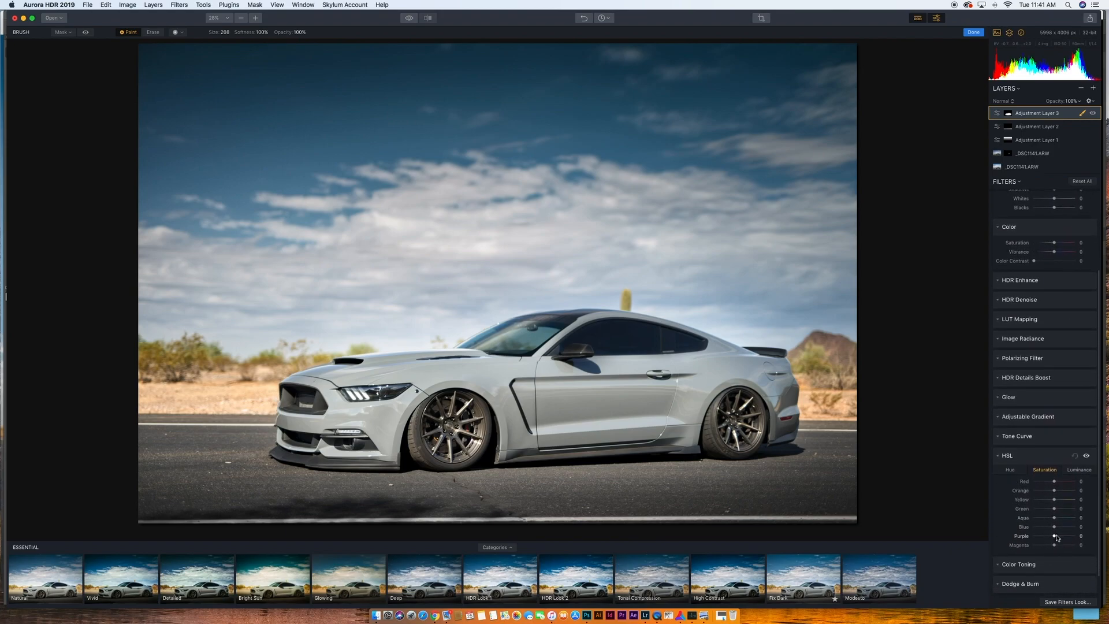
drag(1054, 528, 1045, 530)
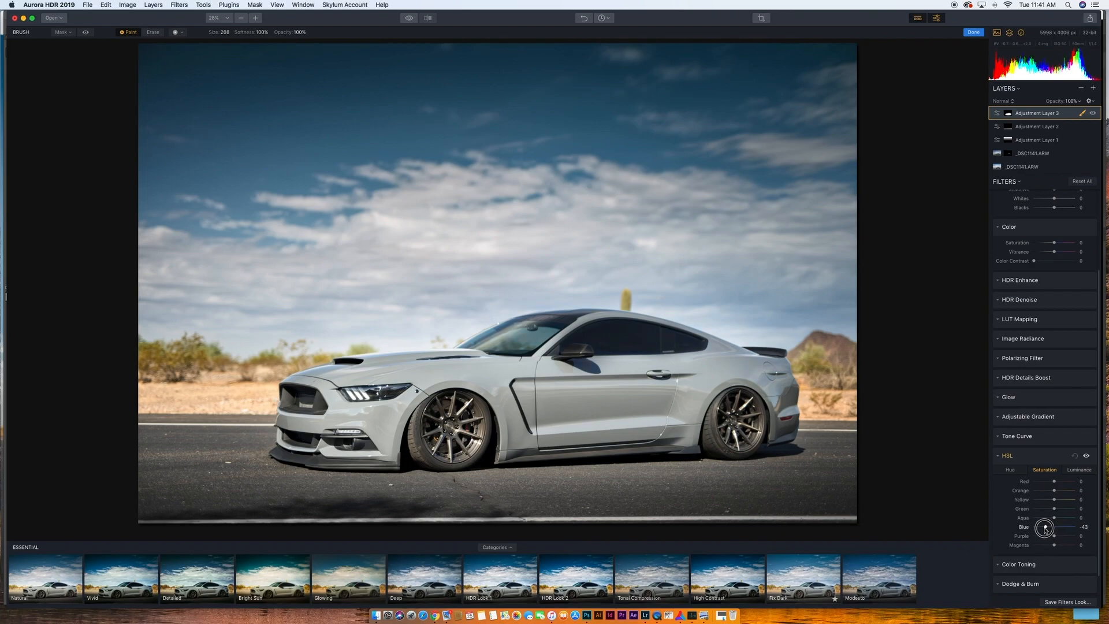
drag(1045, 529, 1046, 529)
Step: In HDR Details Boost, set small details to 46, medium to 41 and large to 47, and compare the car with the layer hidden
click(1002, 379)
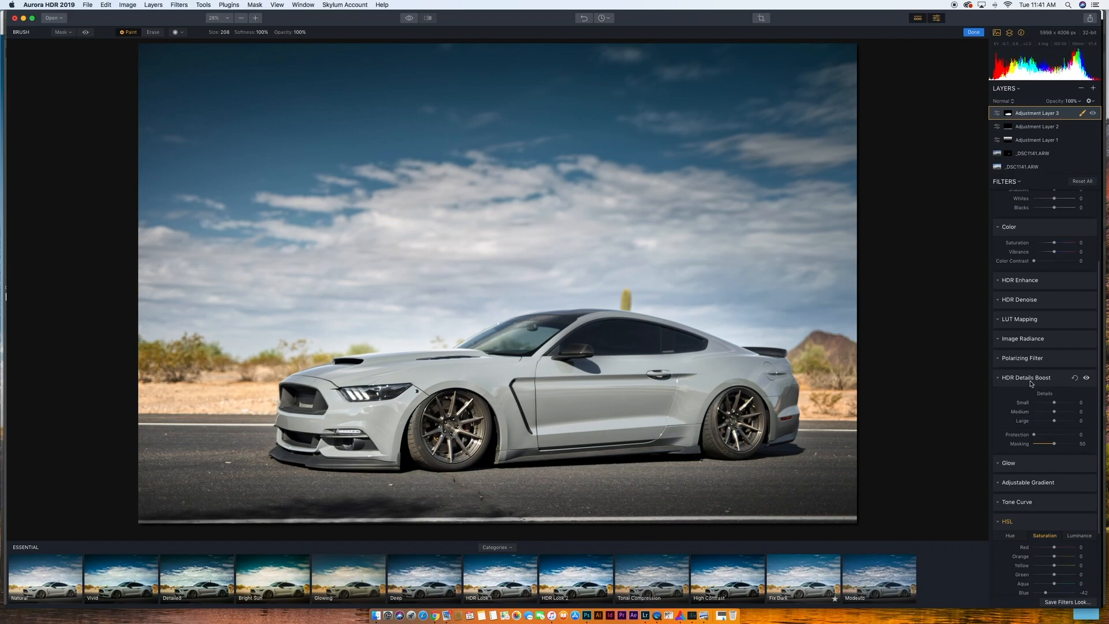
mouse_move(1053, 402)
mouse_down()
mouse_move(1065, 403)
mouse_move(1059, 421)
mouse_up()
drag(1060, 424, 1063, 414)
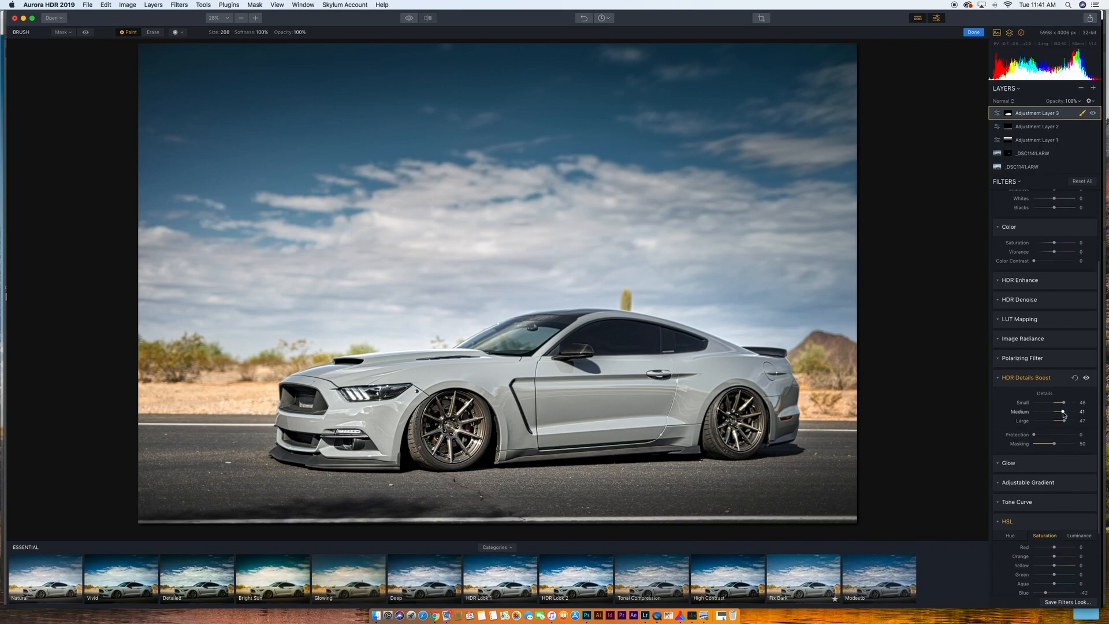
click(1093, 114)
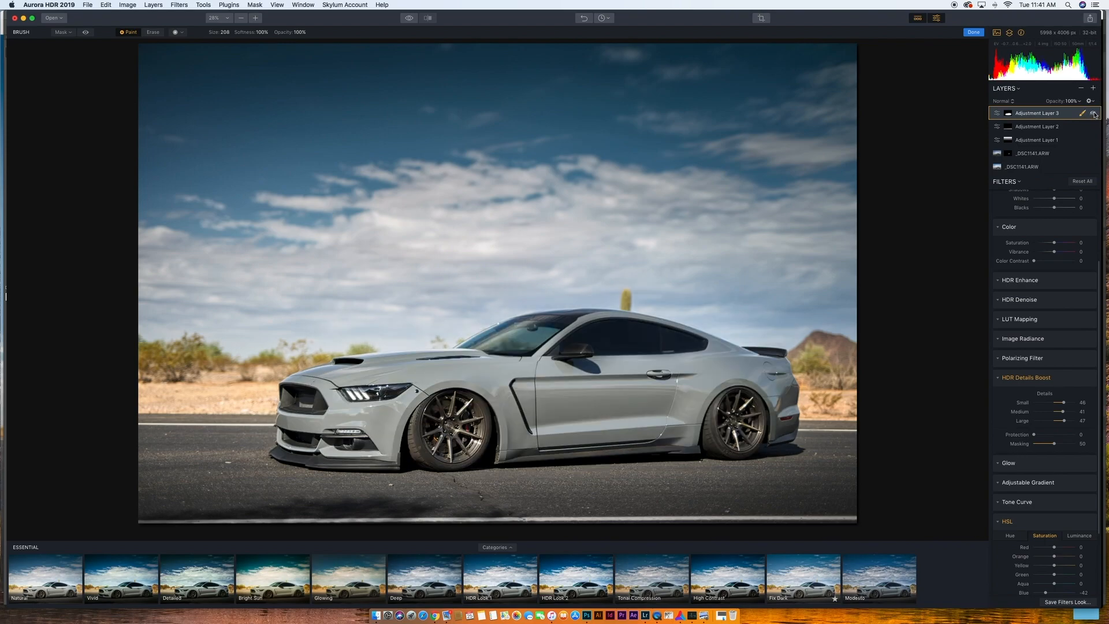
click(999, 444)
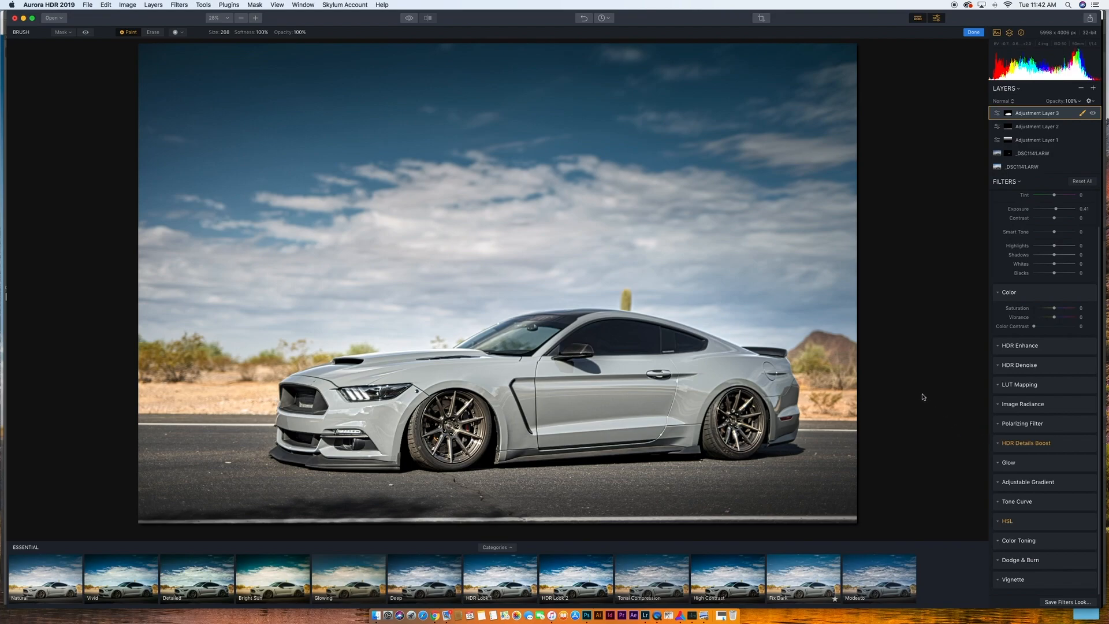
Step: Export the image to the Desktop as Cool Edit, a JPEG with medium sharpening, long edge 2048, sRGB and quality 85
click(88, 5)
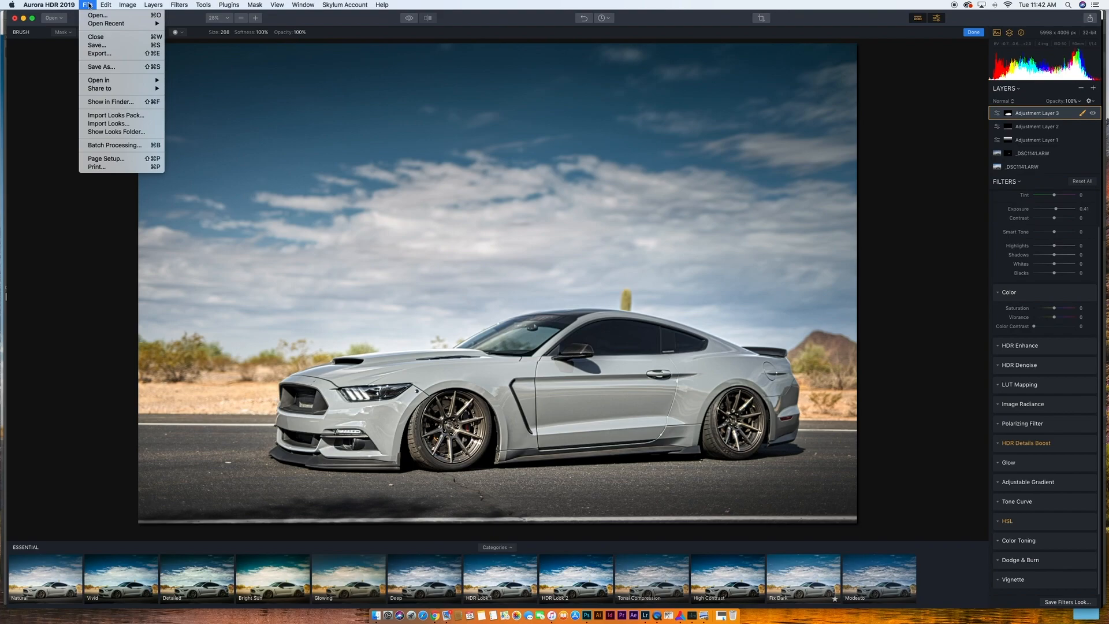
click(101, 53)
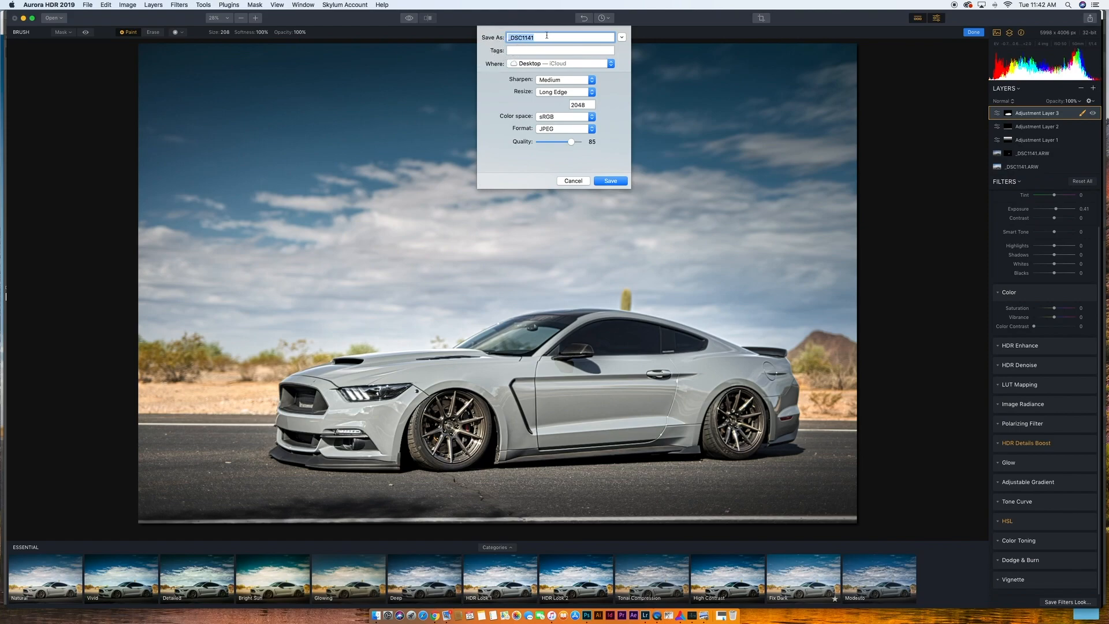
text(Cool Edit)
click(588, 82)
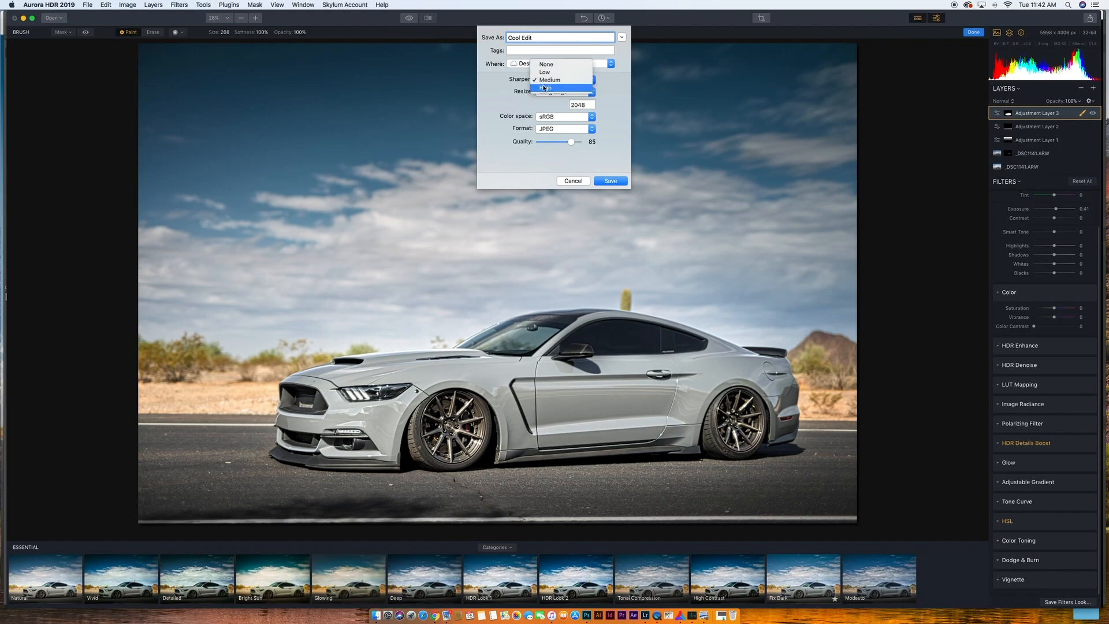
click(503, 81)
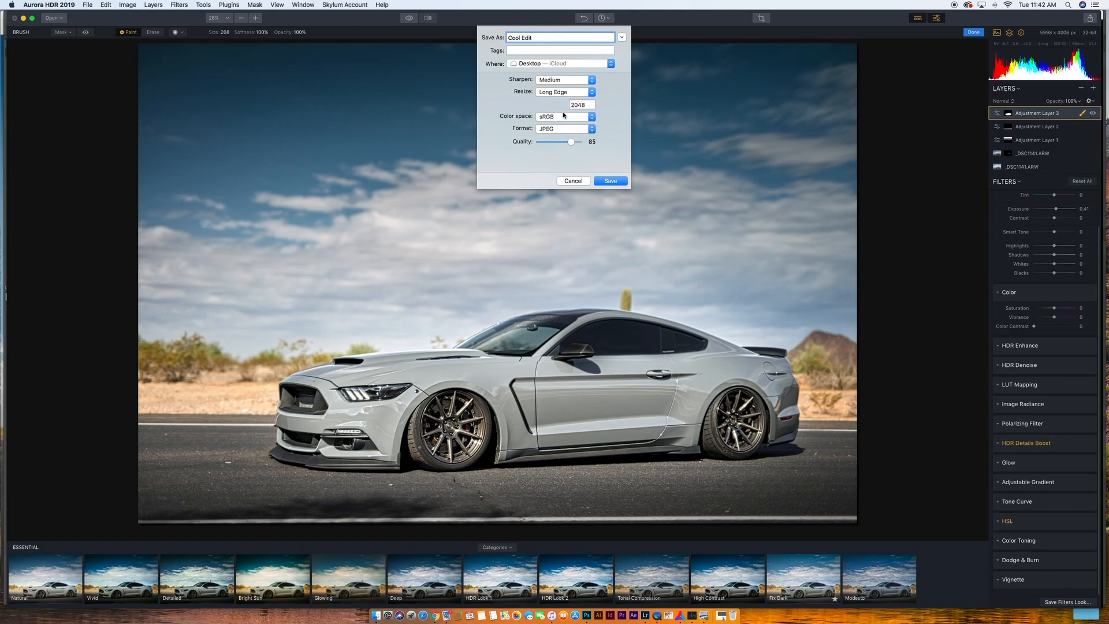
click(611, 181)
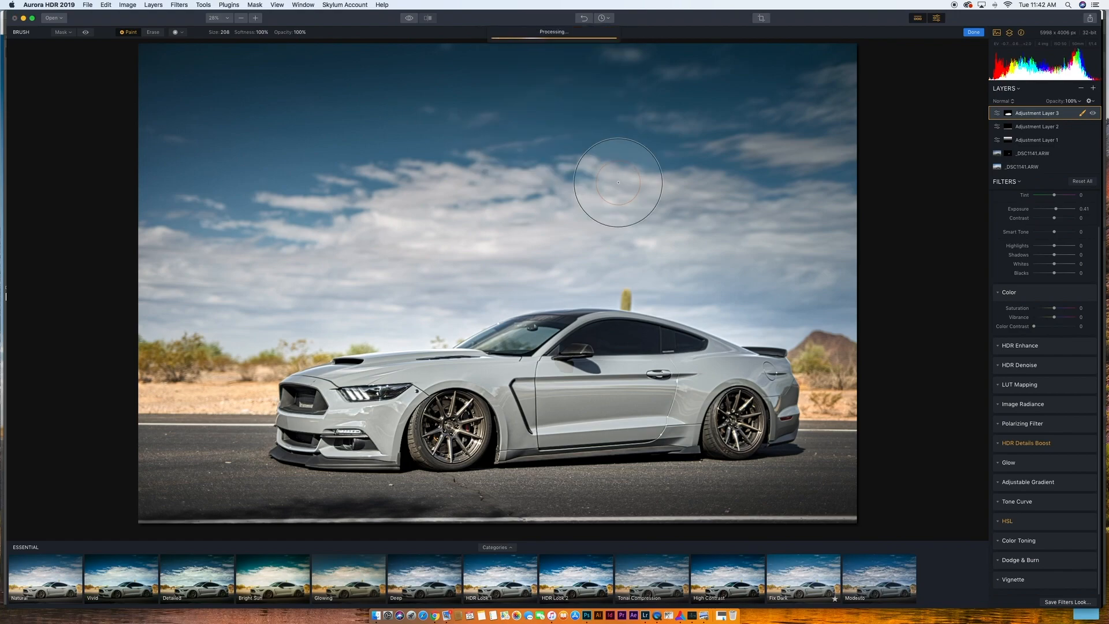